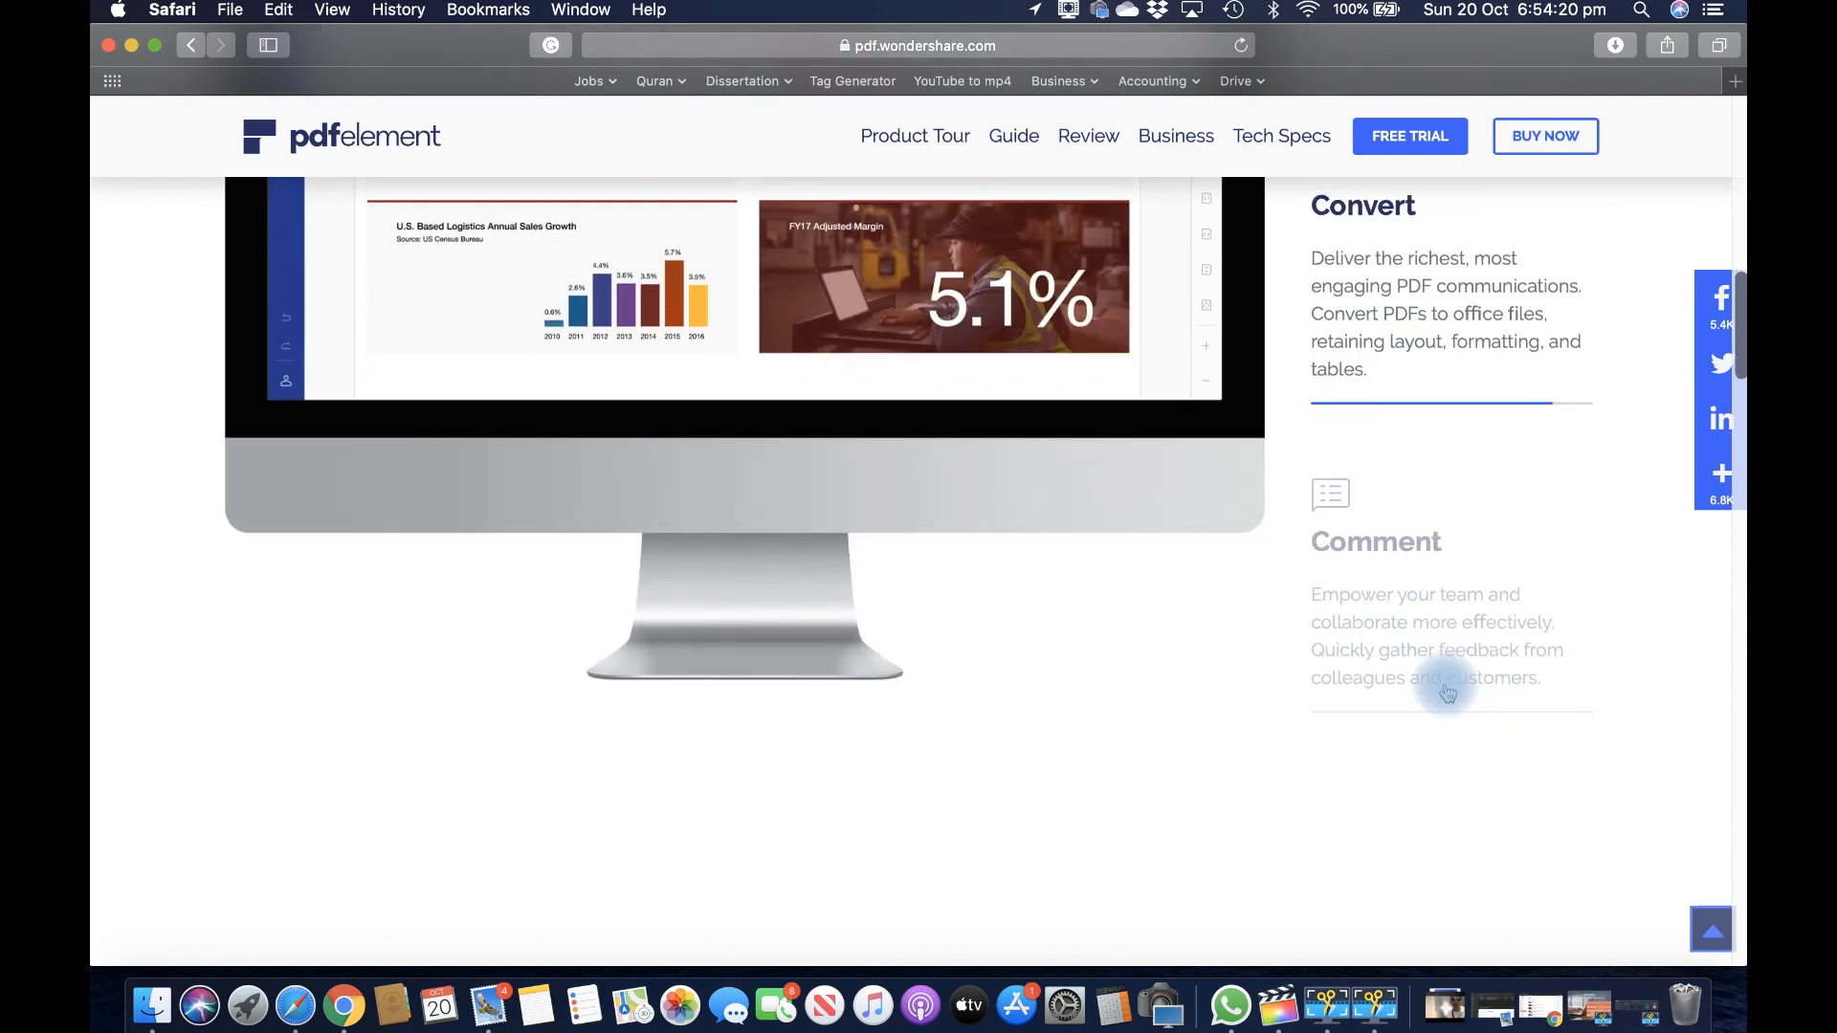
# Step: Look through the PDFelement product page, from the Convert feature to the Standard, Pro and Business editions
pyautogui.scroll(-3, 1446, 691)
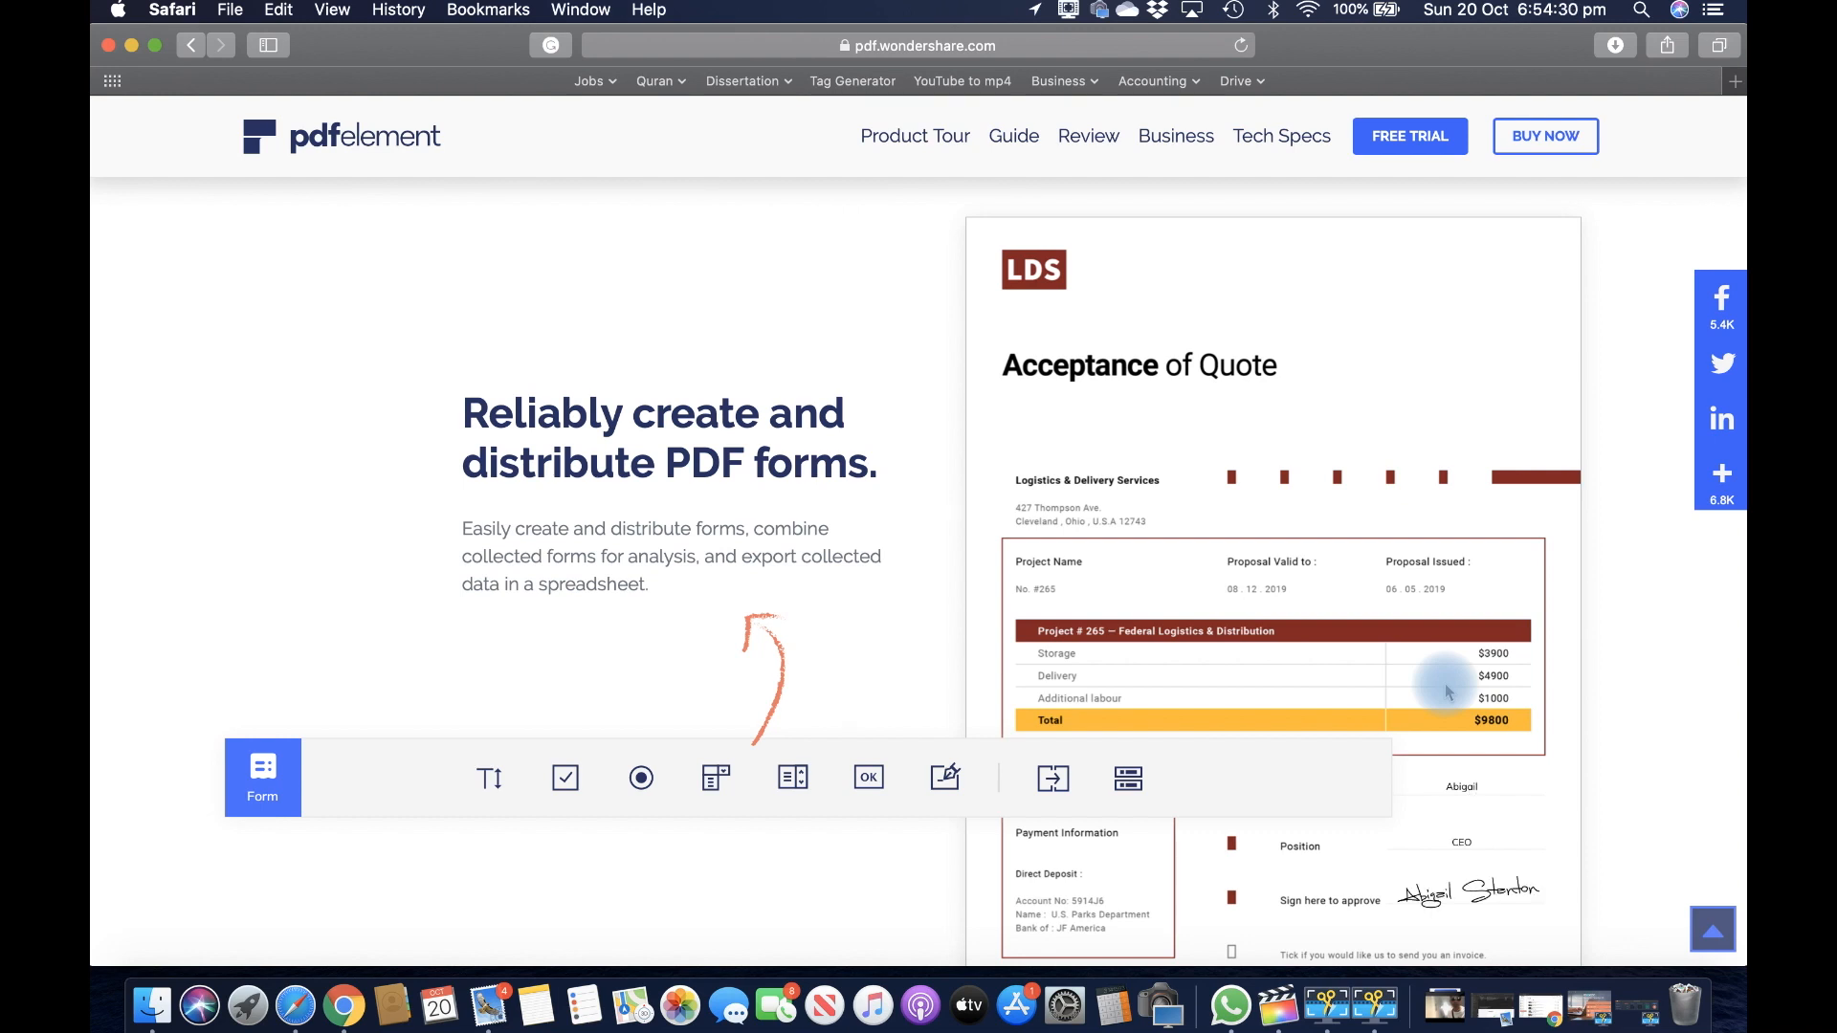
pyautogui.scroll(-3, 1448, 692)
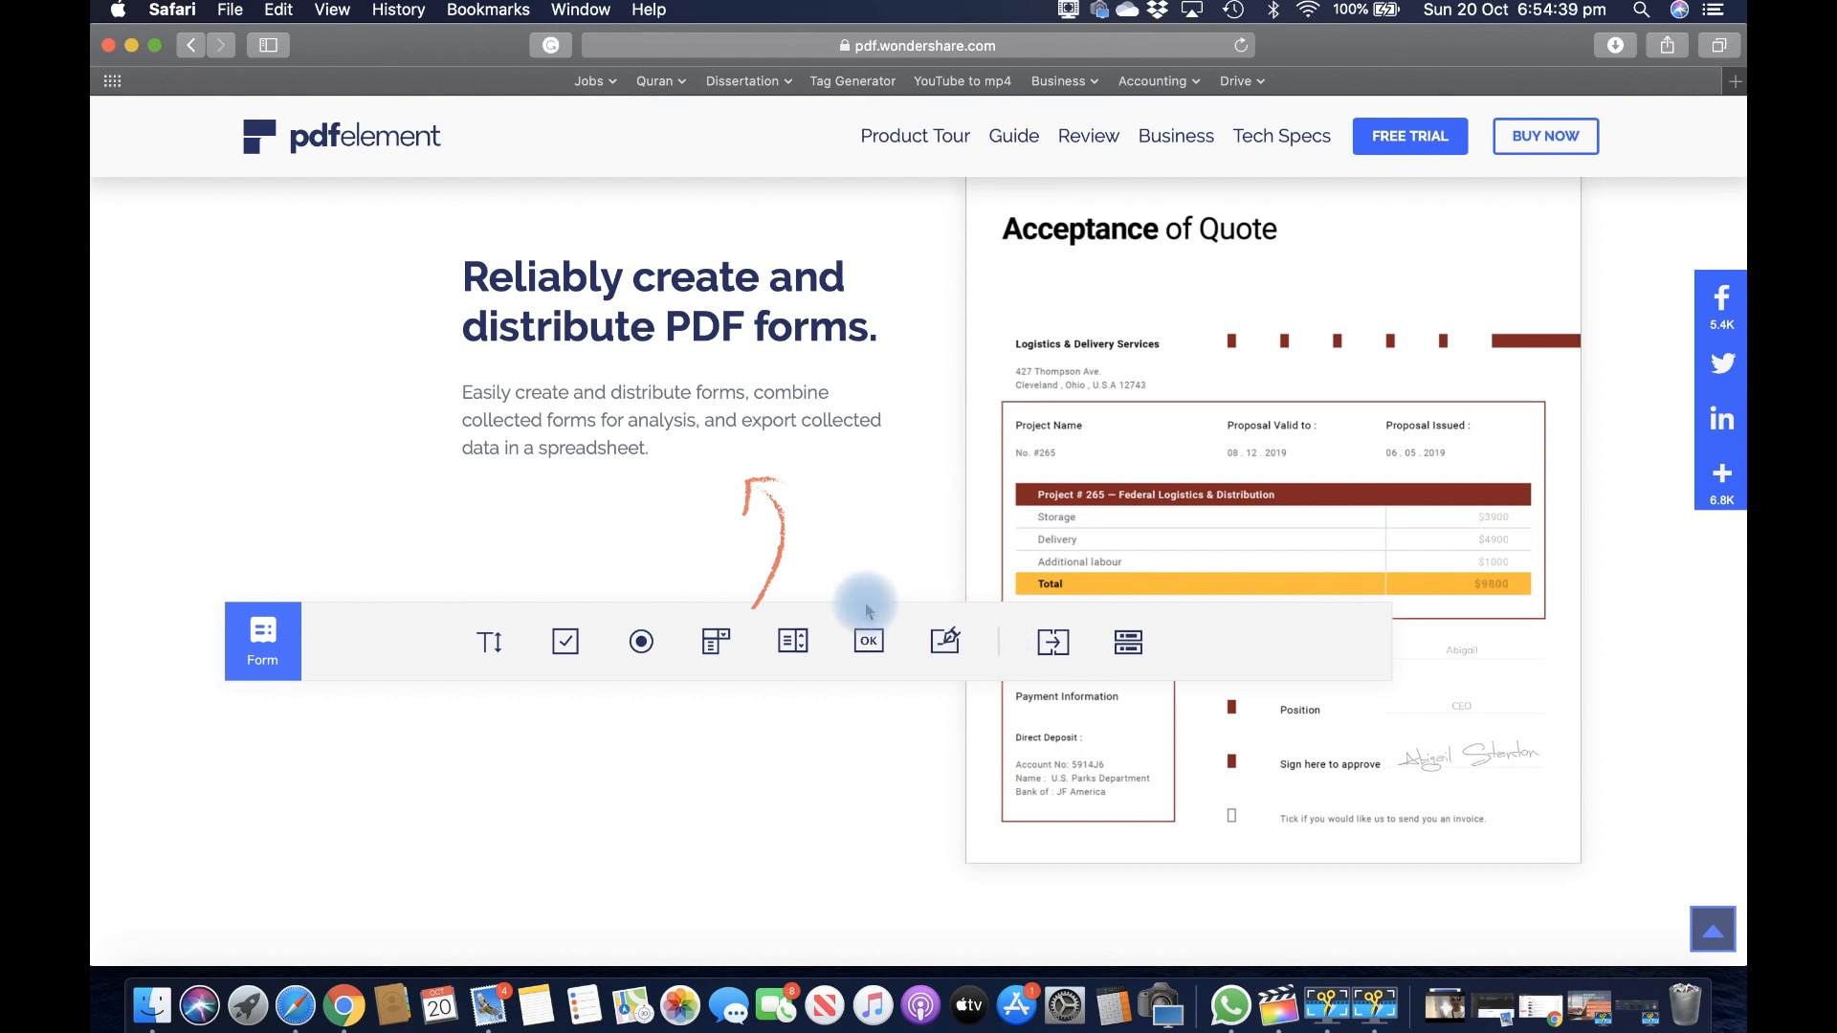
pyautogui.scroll(-1, 868, 611)
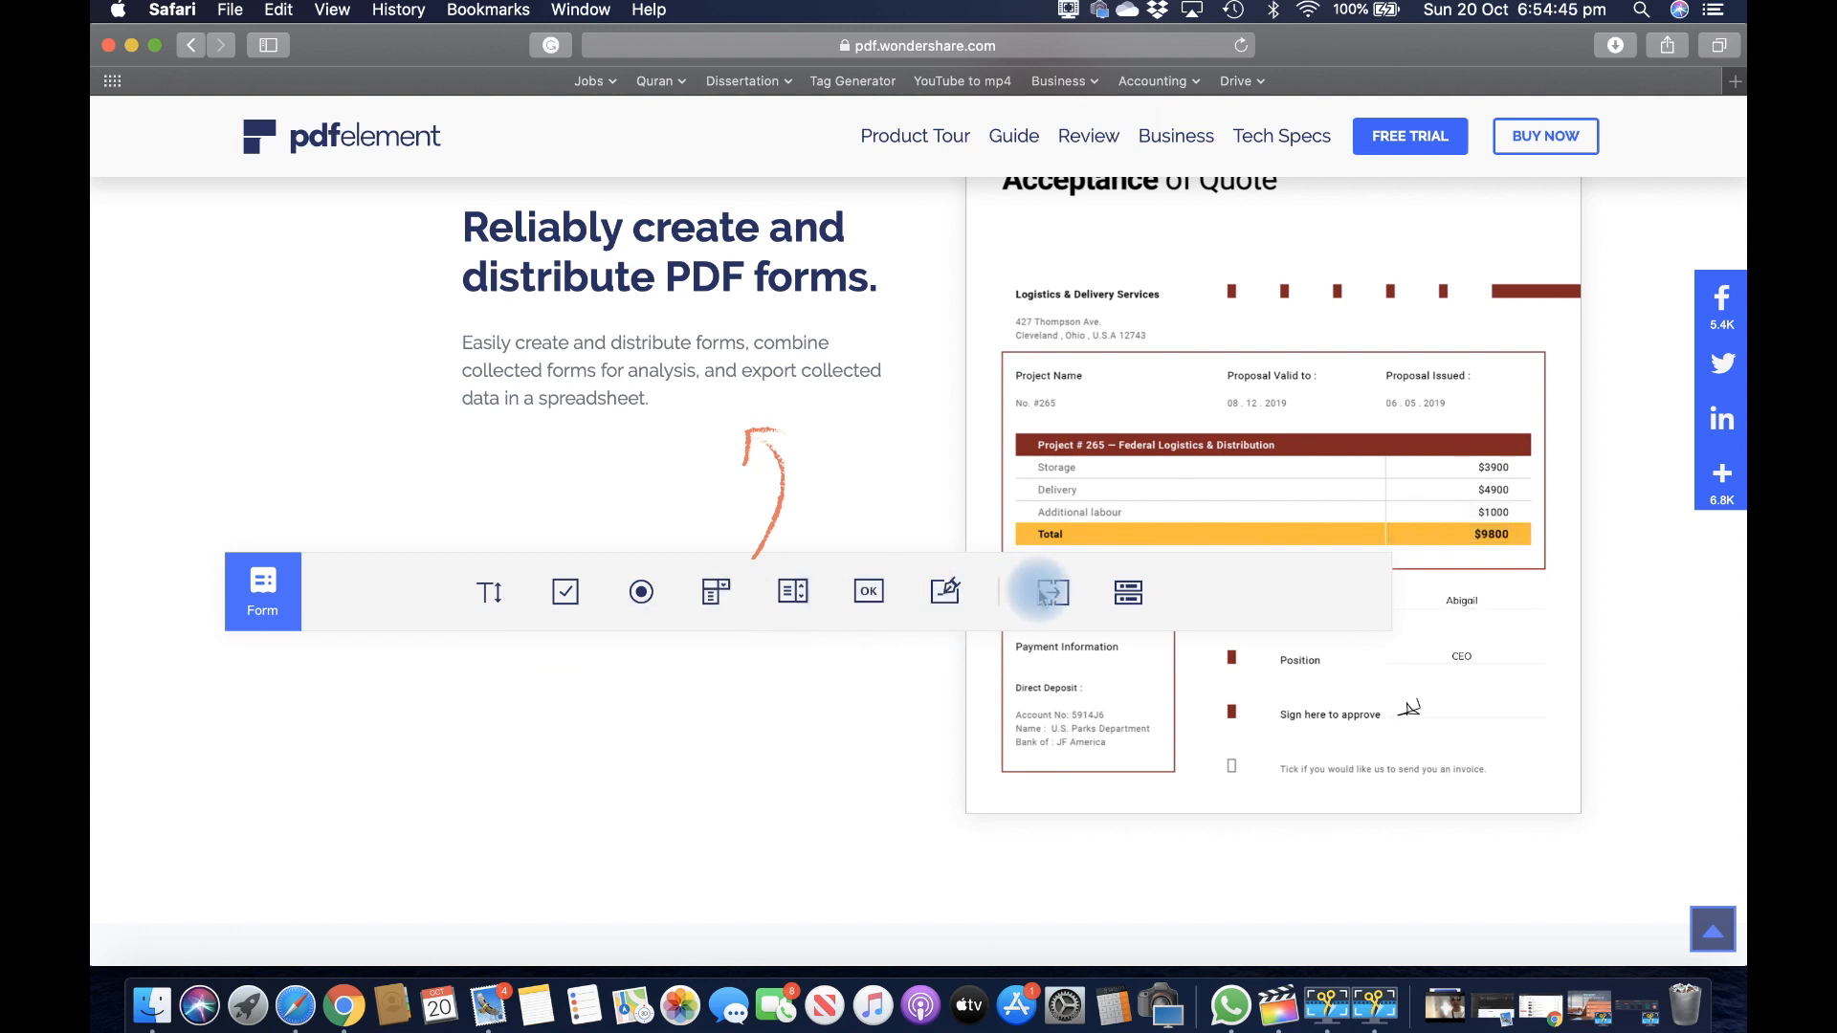
pyautogui.scroll(-6, 1041, 595)
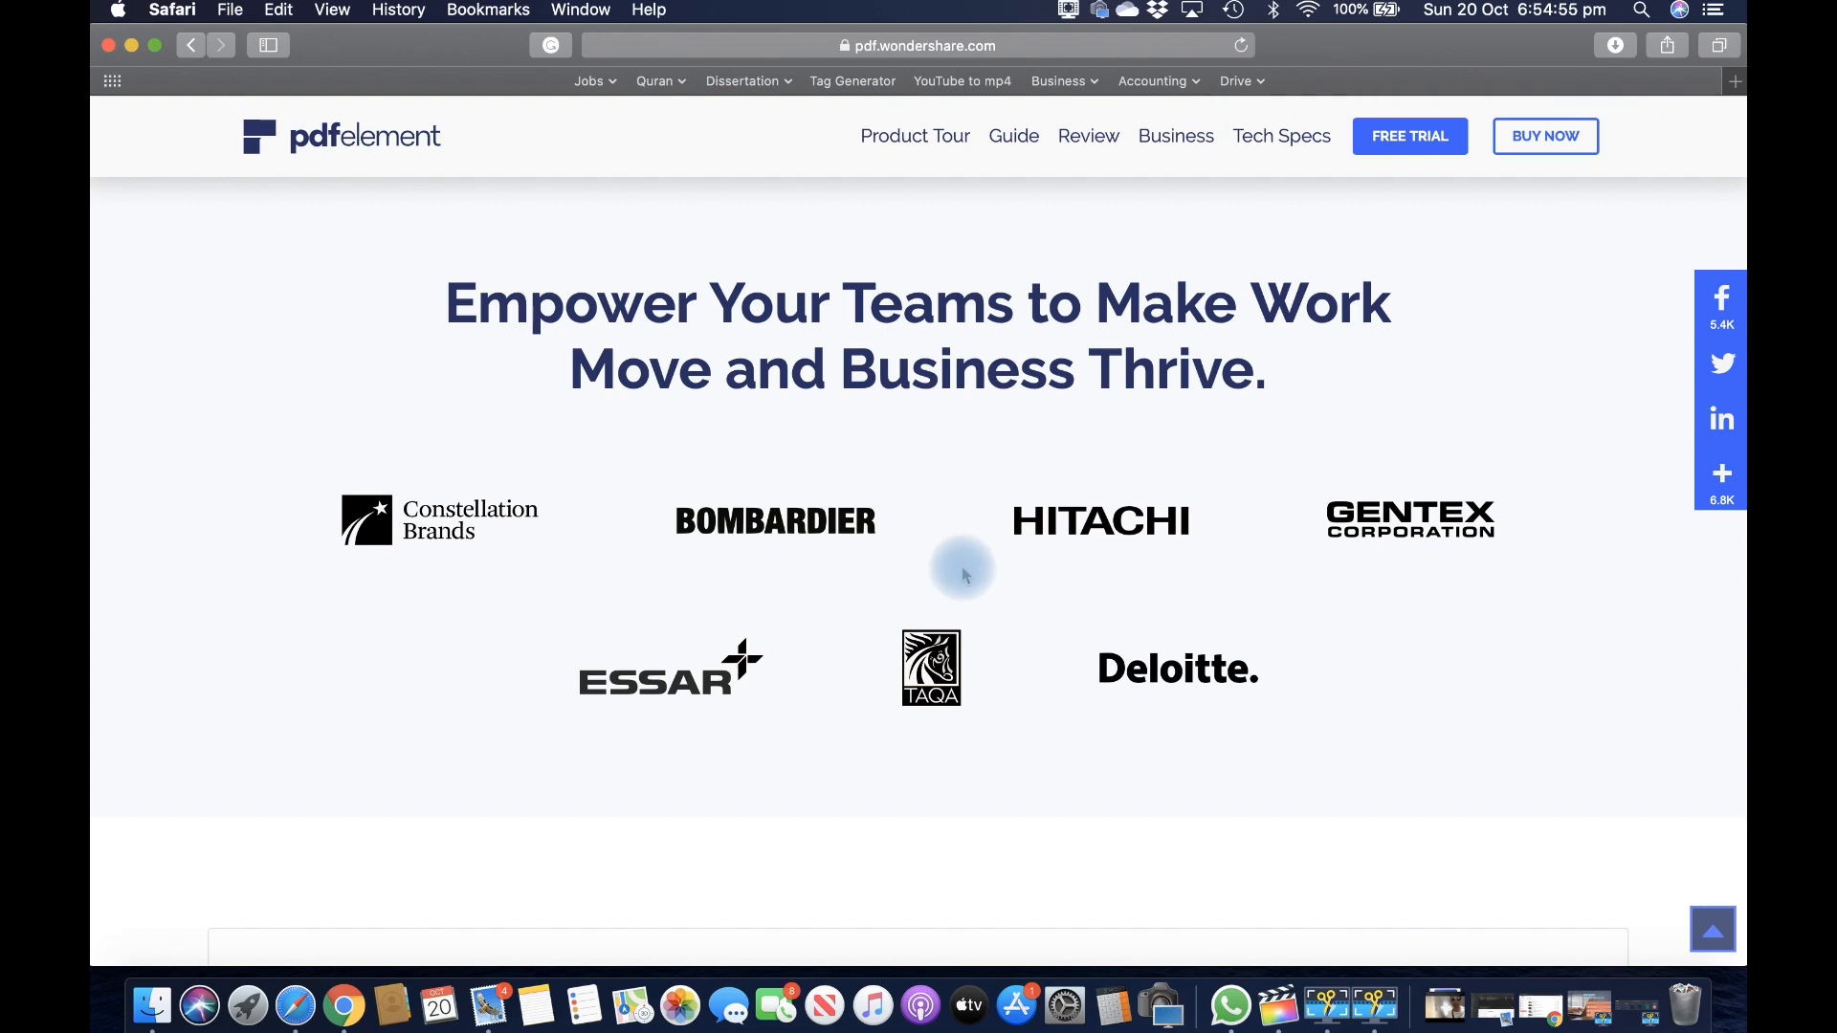
pyautogui.scroll(-8, 963, 572)
pyautogui.scroll(-6, 962, 567)
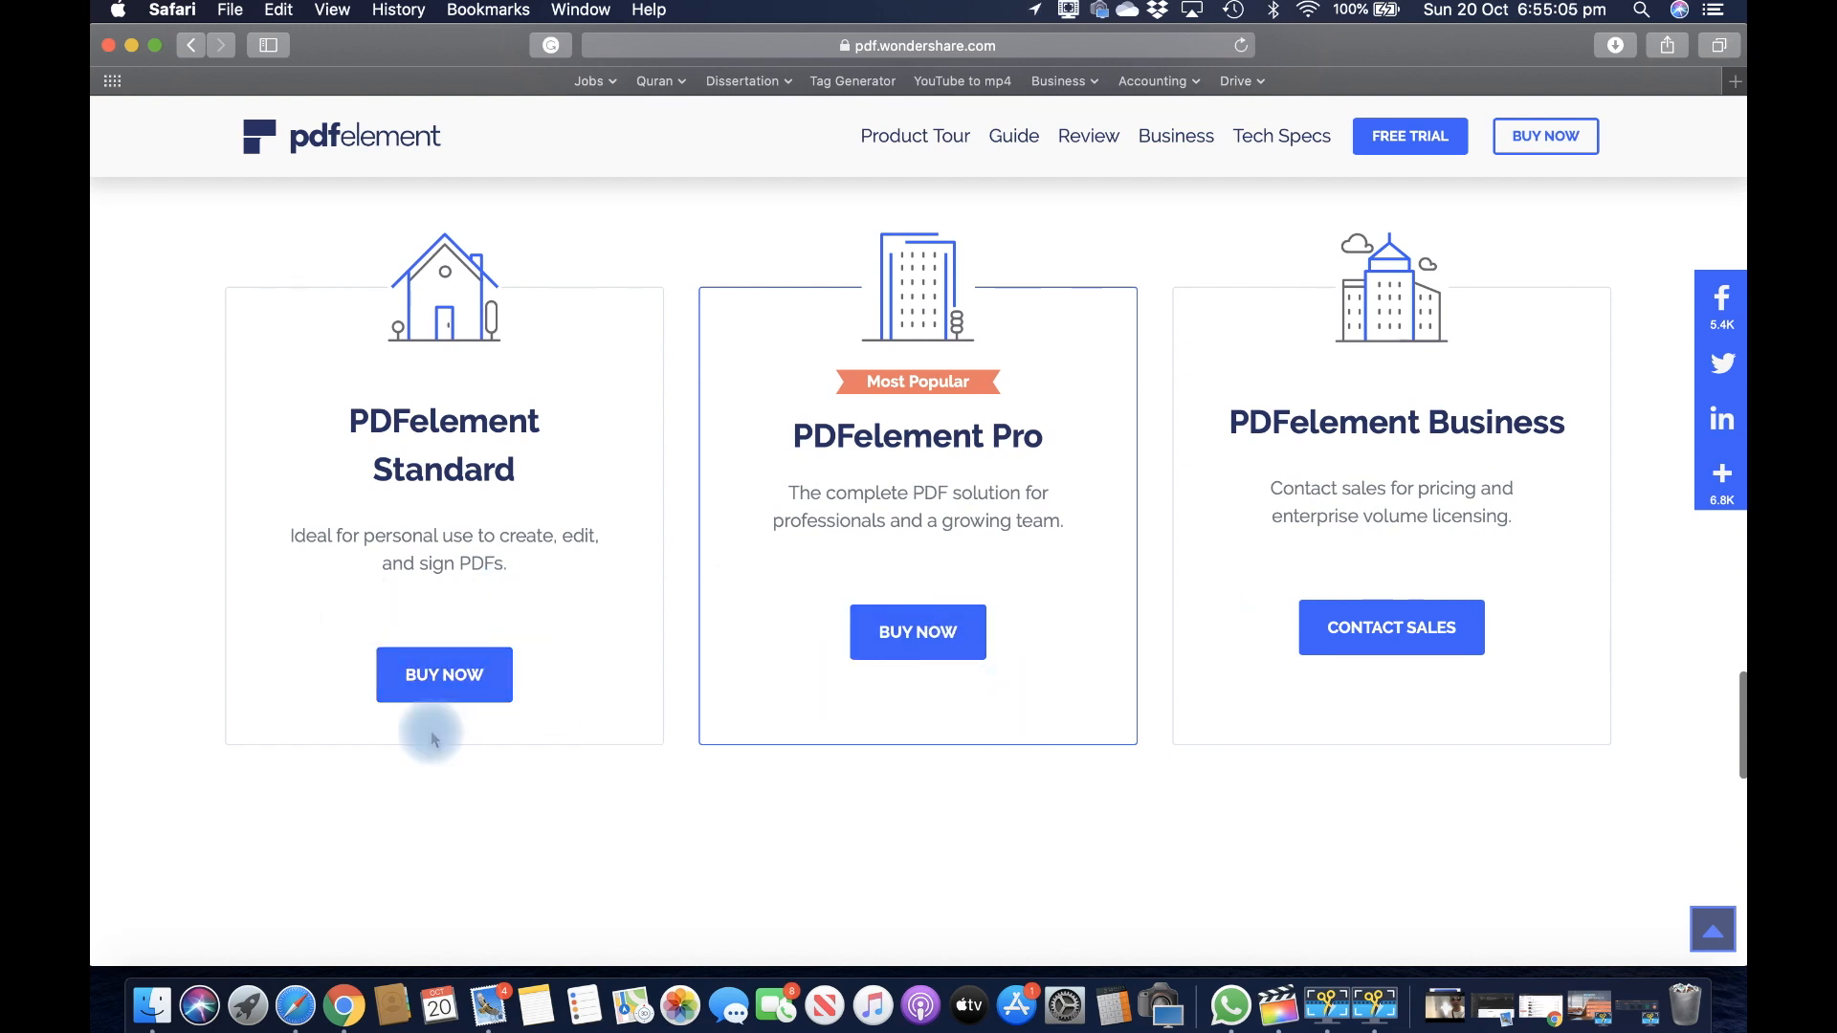
# Step: Open the purchase page for PDFelement Standard and compare the individual Pro and Standard plans for Mac
pyautogui.click(445, 681)
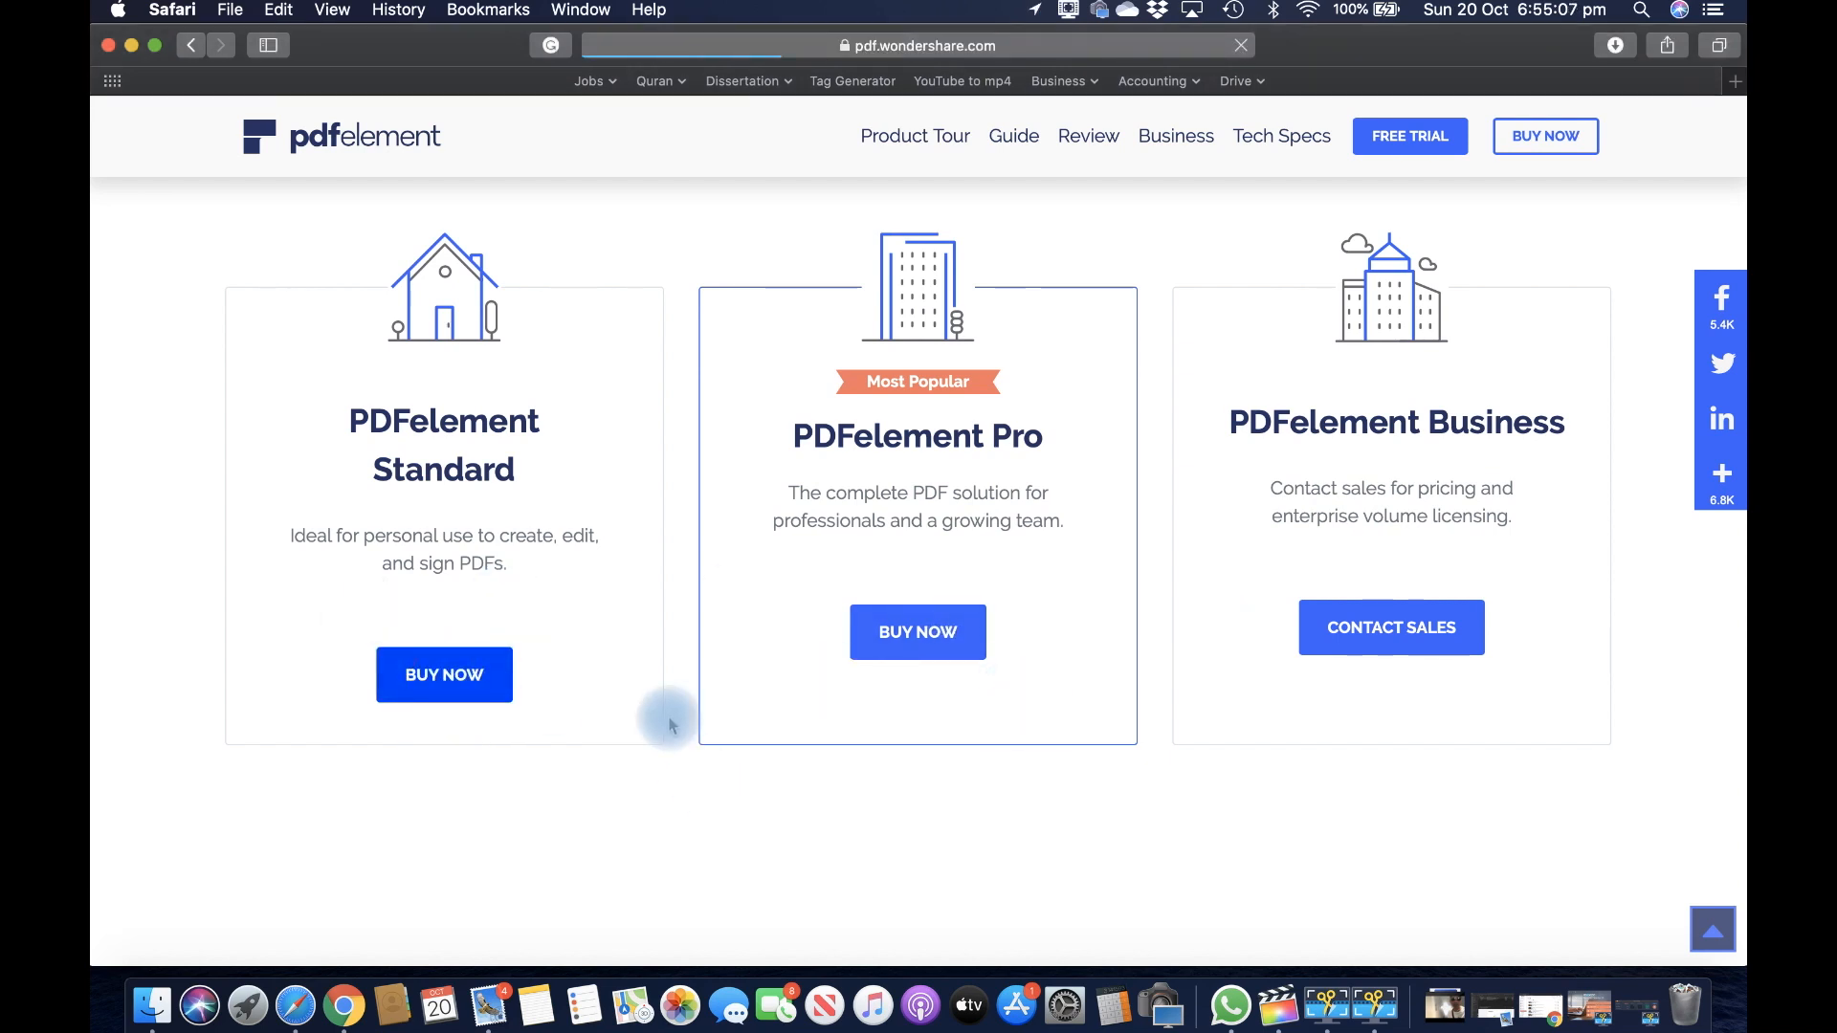
pyautogui.scroll(-3, 665, 691)
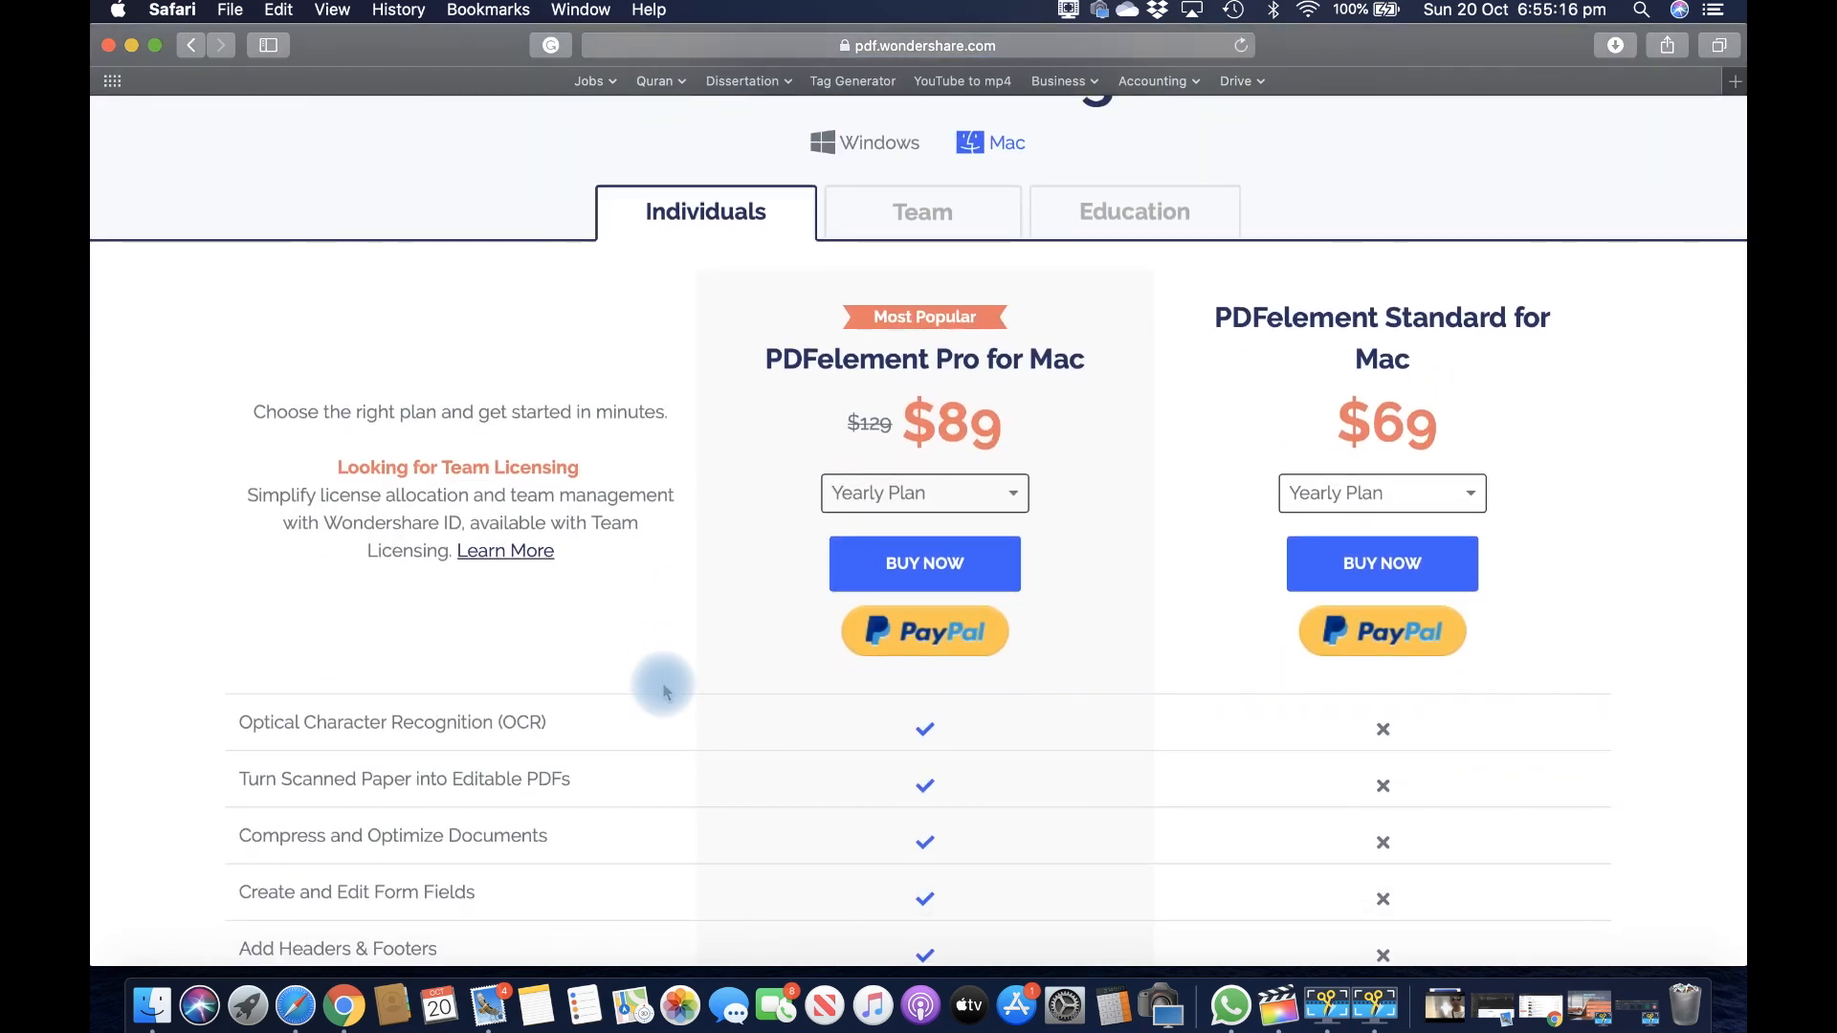
pyautogui.scroll(-1, 660, 689)
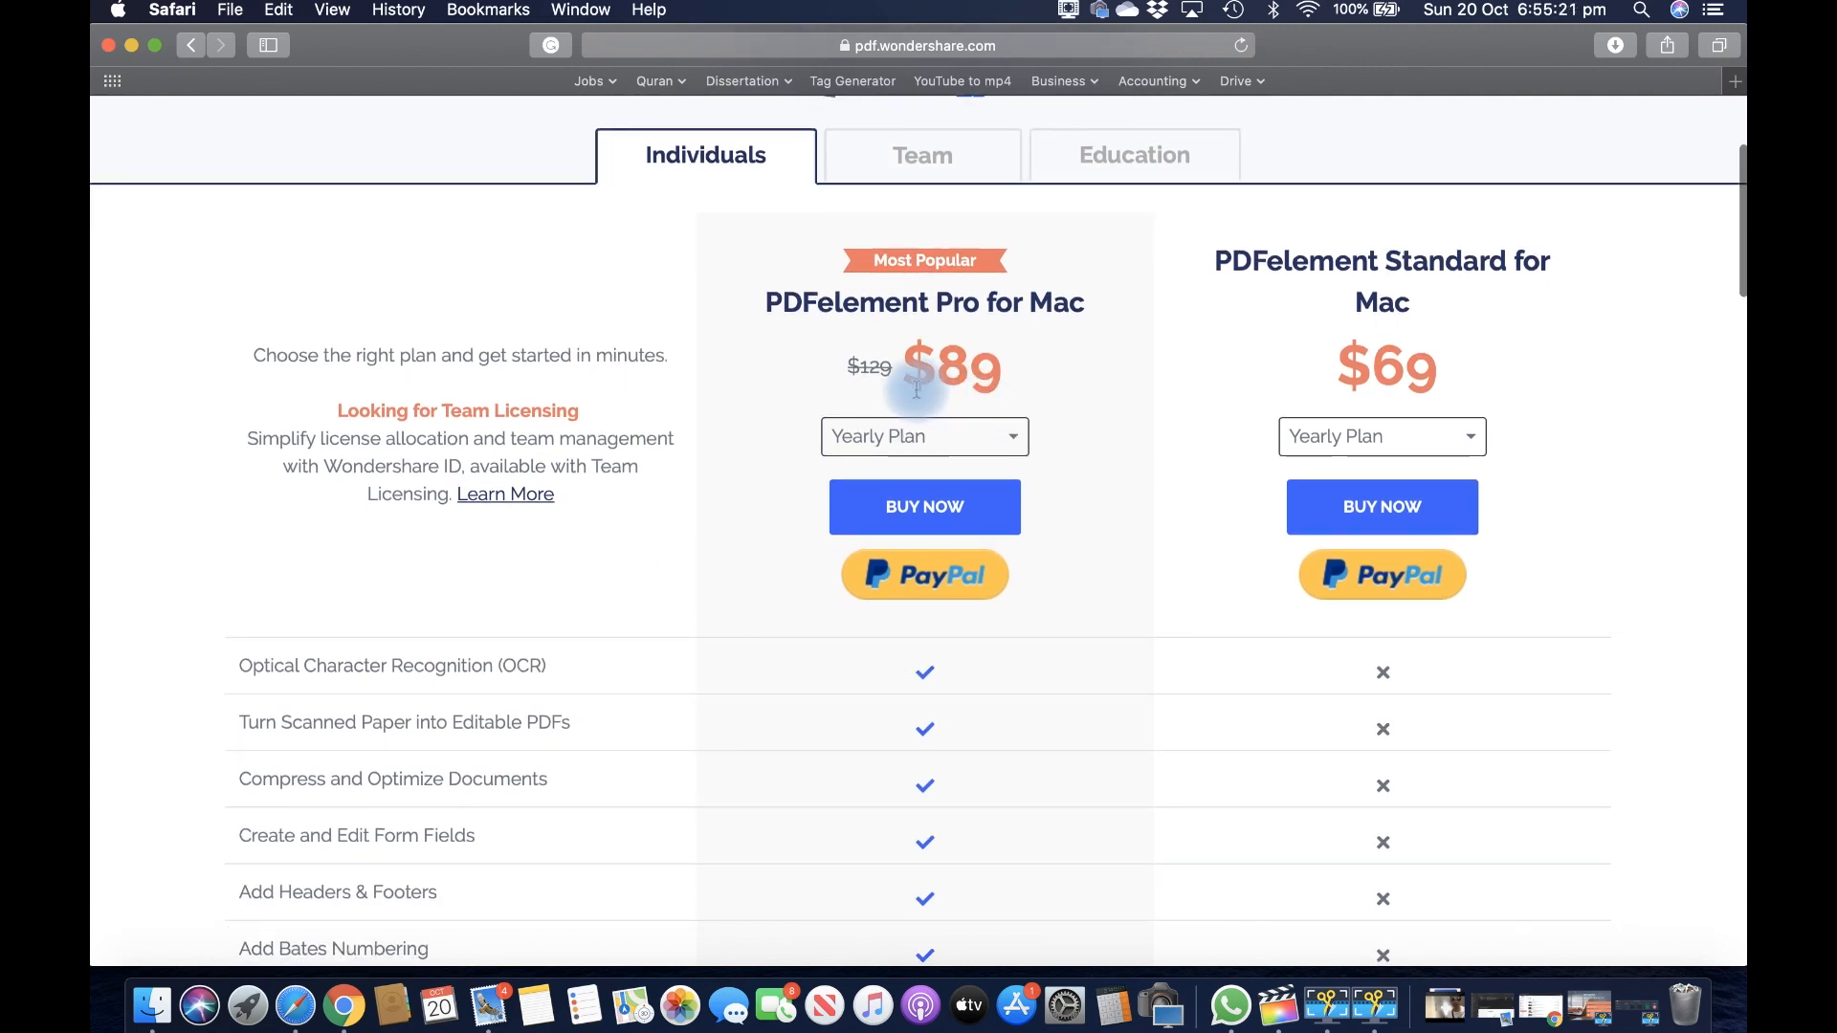
pyautogui.scroll(-5, 1110, 392)
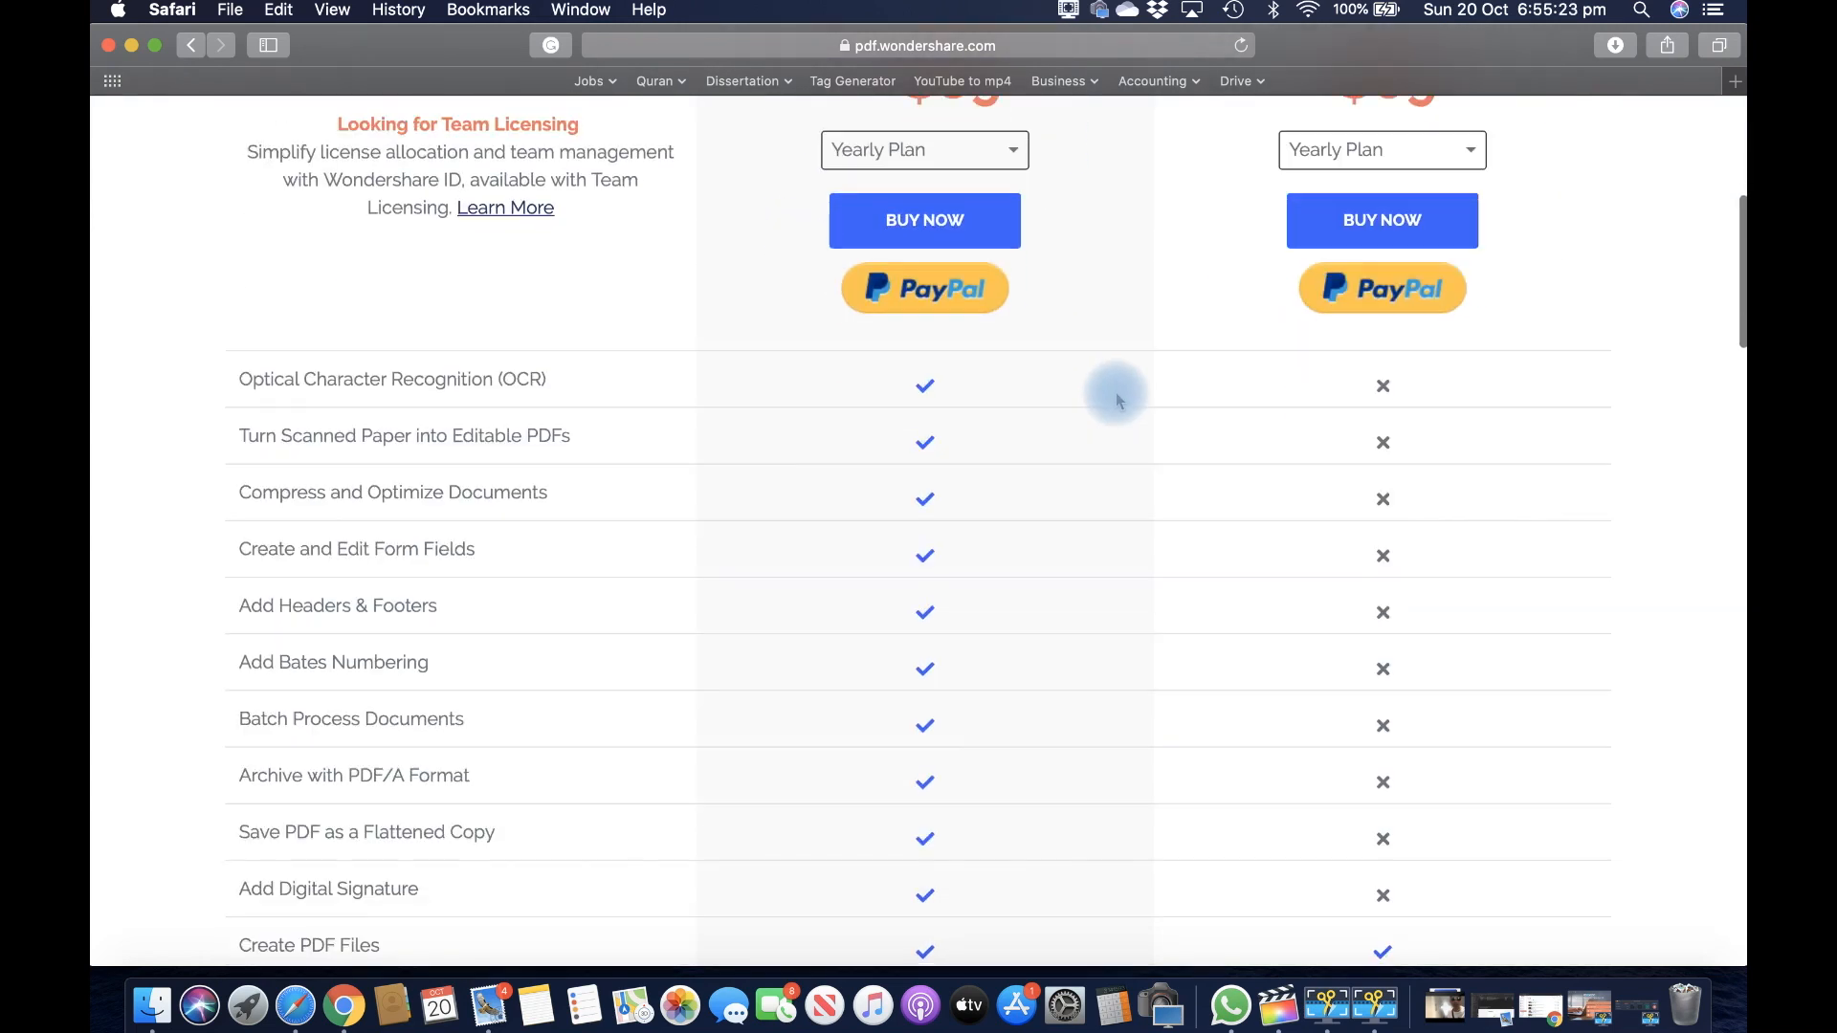
pyautogui.scroll(-1, 1113, 394)
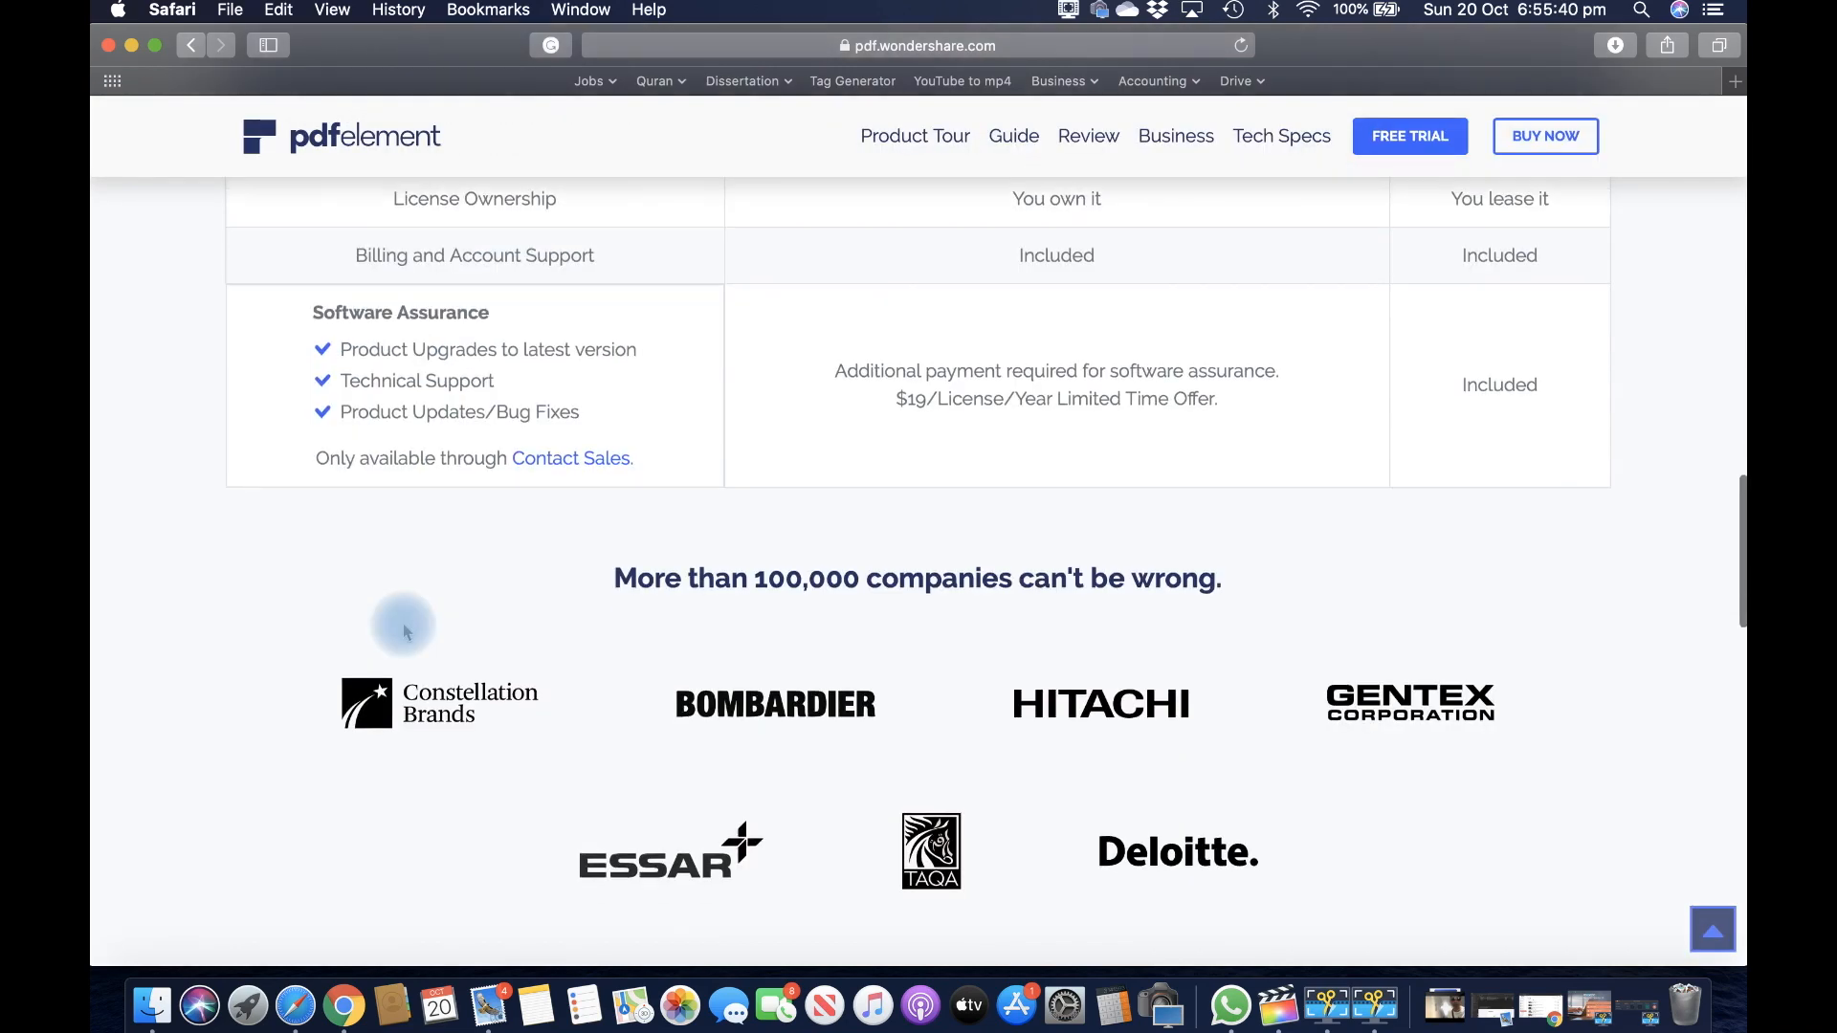
pyautogui.scroll(15, 402, 646)
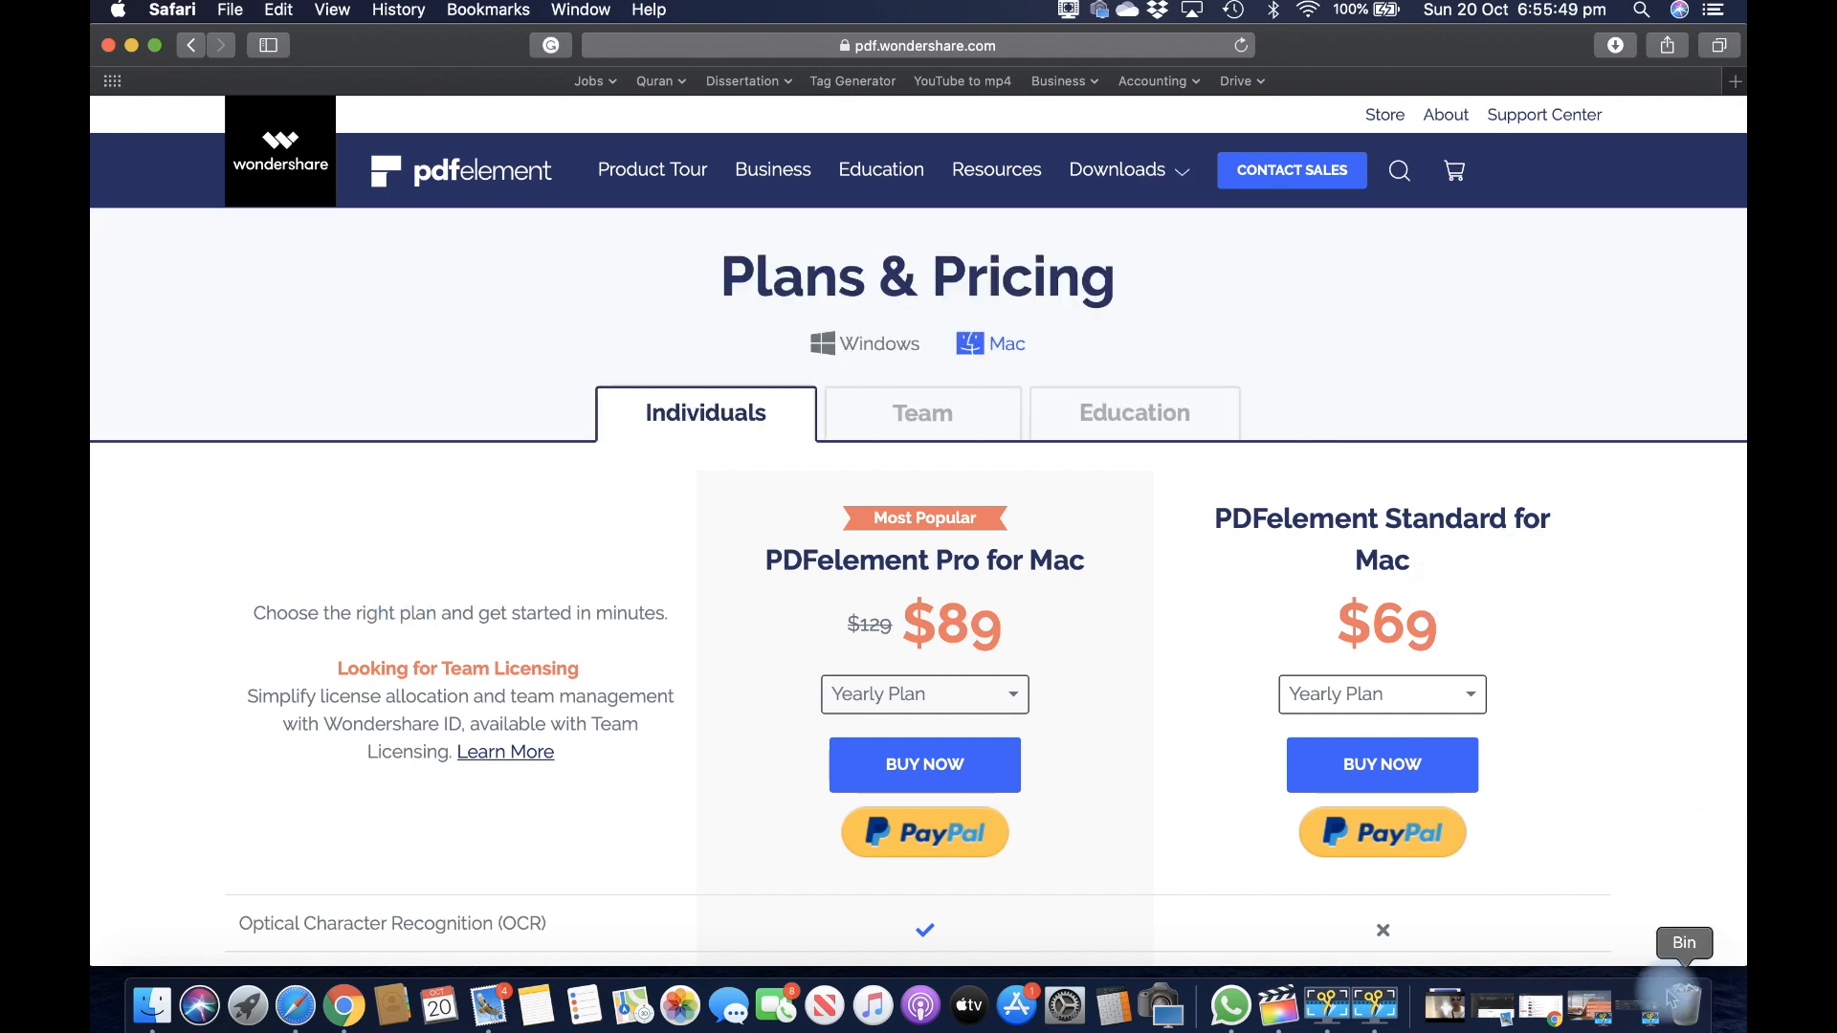
# Step: Open the downloads folder in Finder, and launch the installed Wondershare PDFelement application
pyautogui.click(1448, 1011)
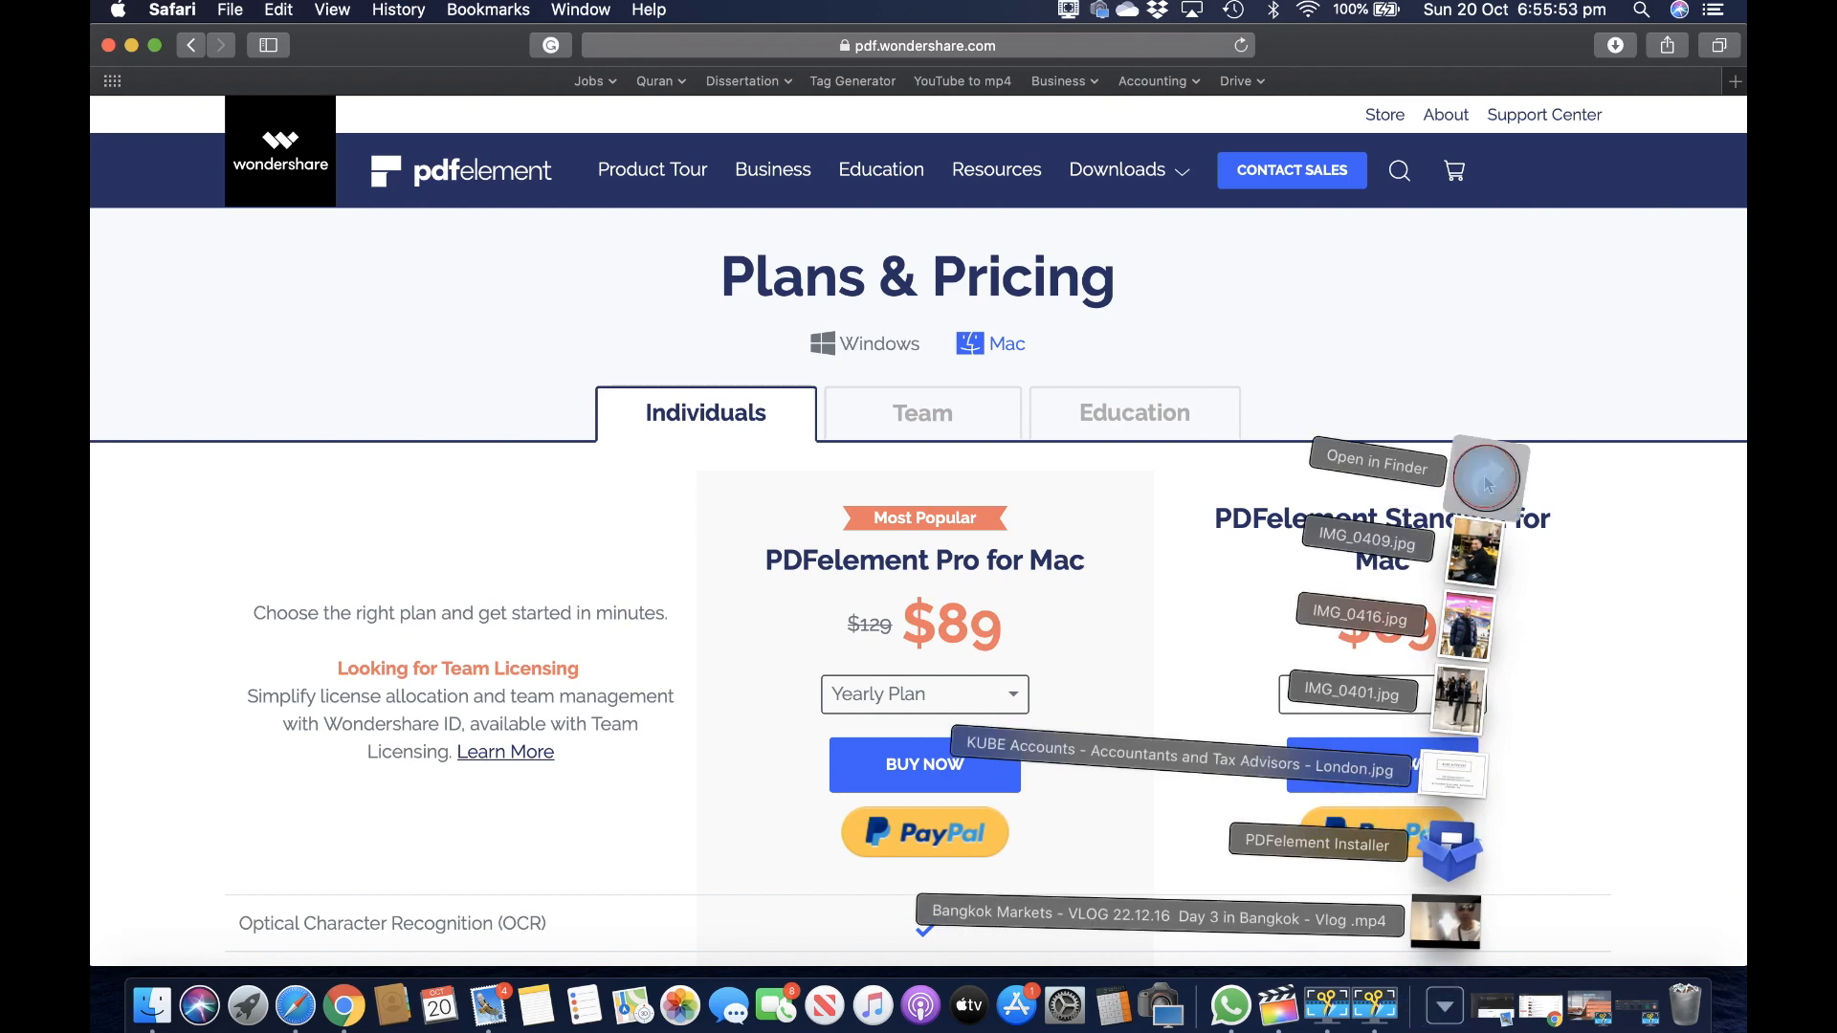
pyautogui.click(1478, 464)
pyautogui.click(663, 268)
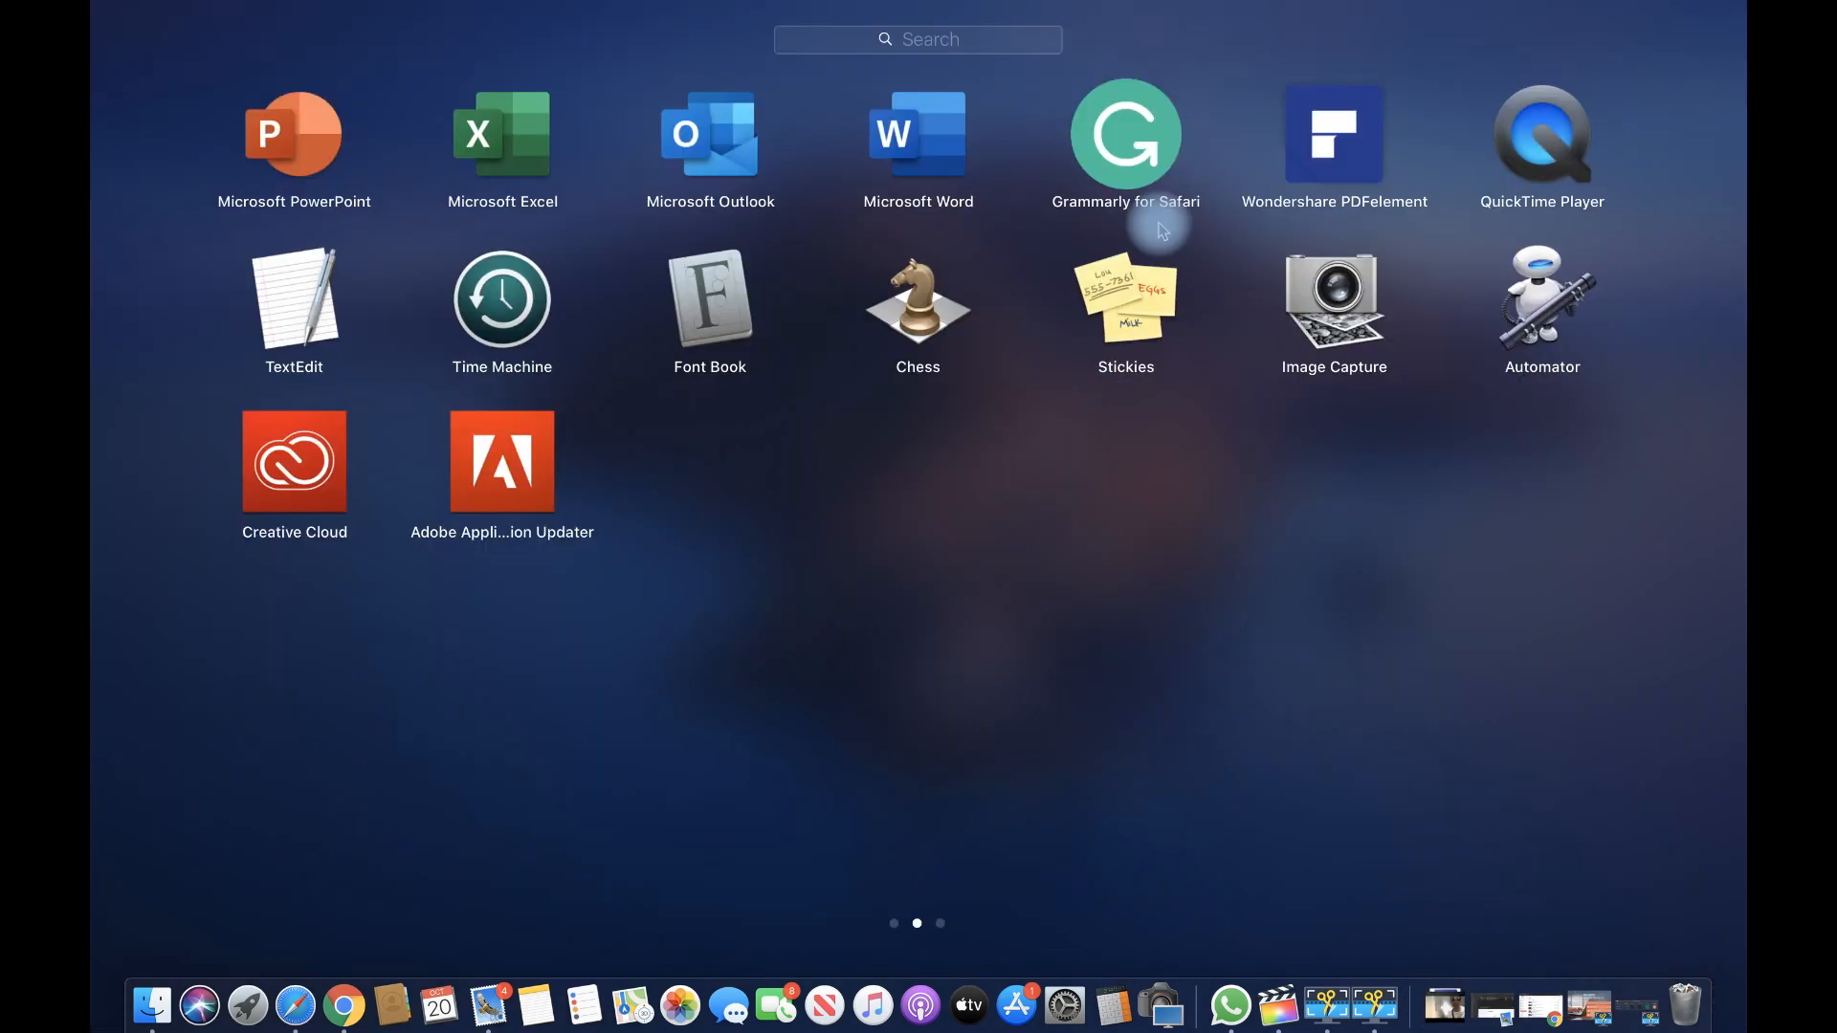
pyautogui.click(1337, 161)
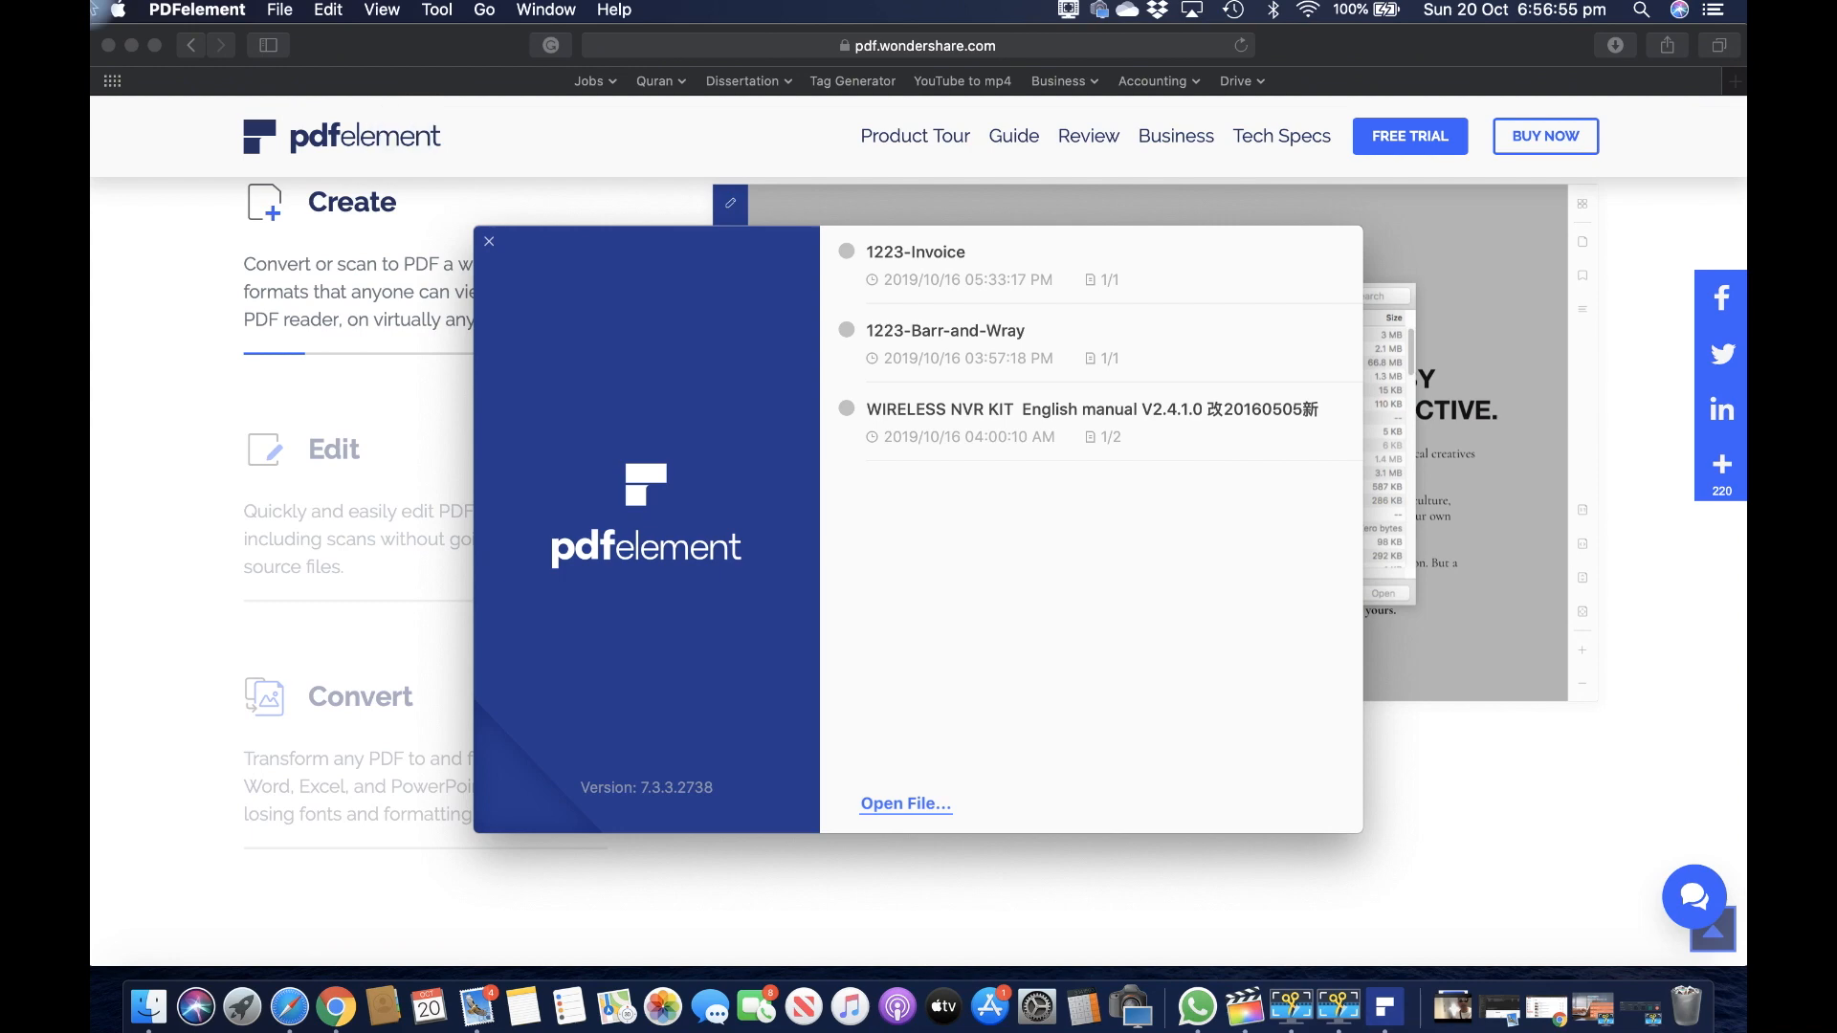
# Step: Open 1223-Invoice.pdf from the desktop and decline making PDFelement Pro the default application for PDF files
pyautogui.moveTo(91, 3)
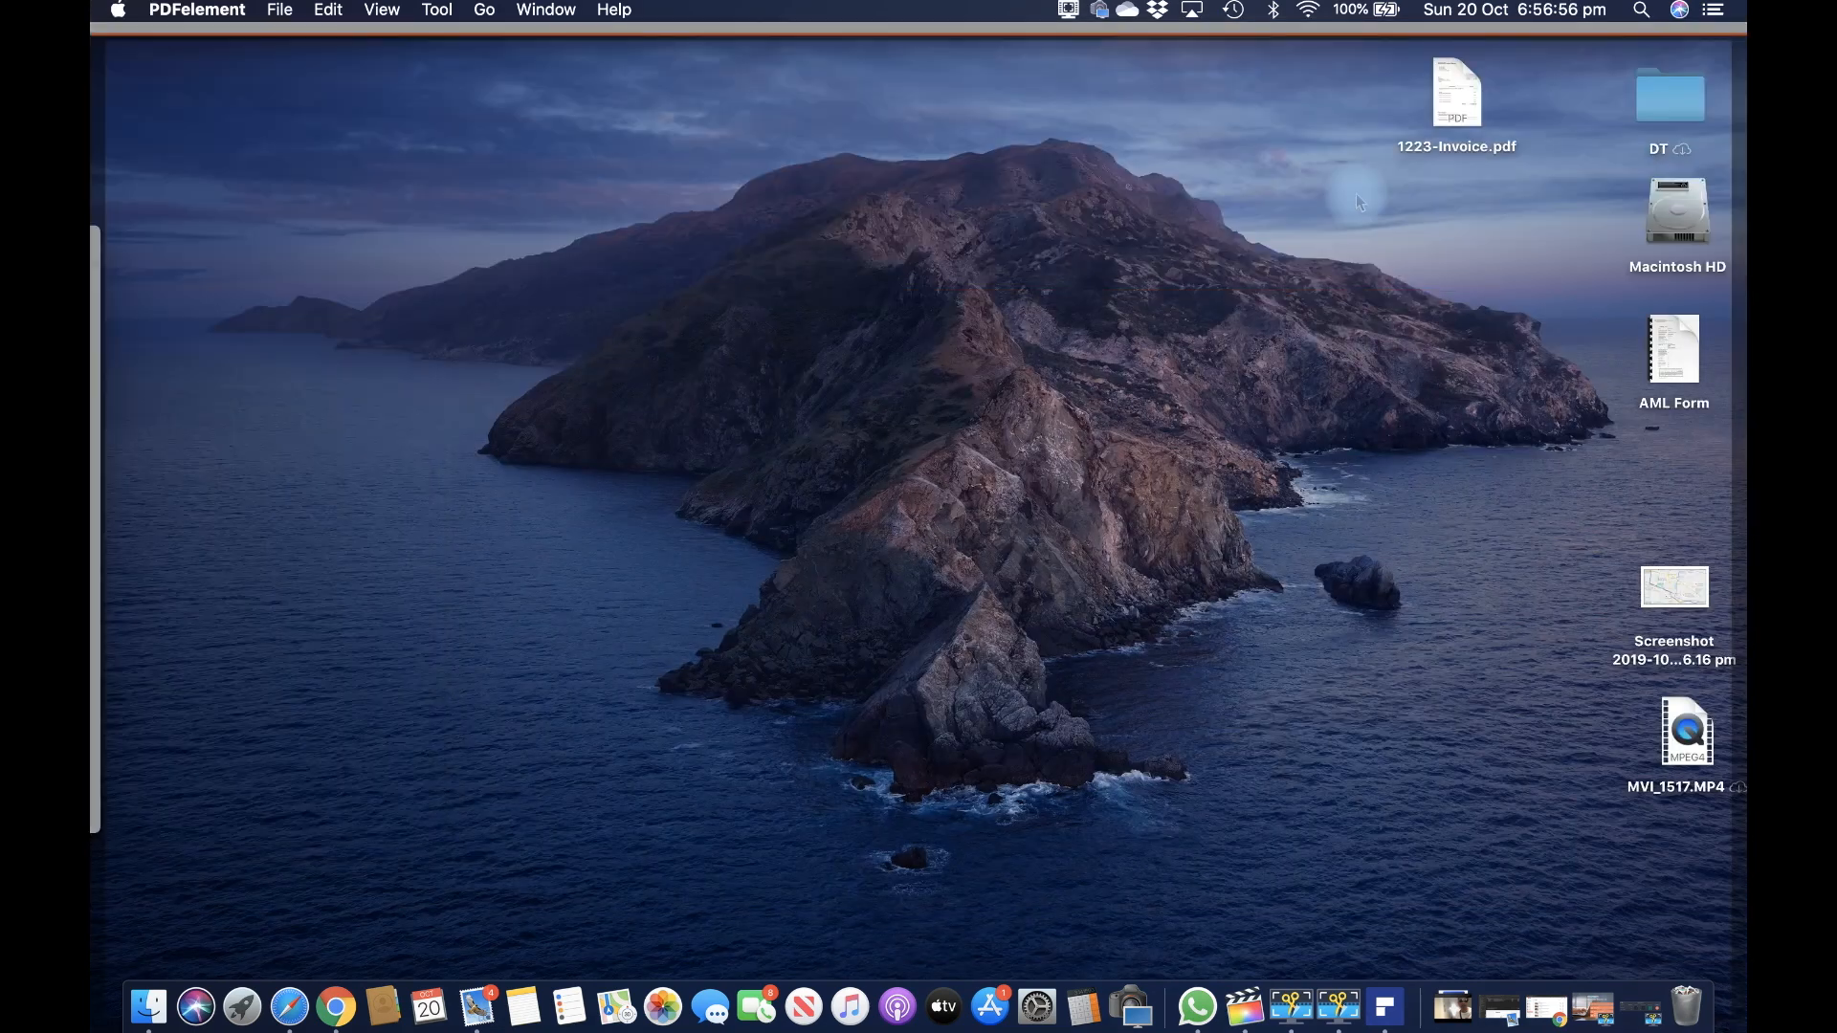
pyautogui.doubleClick(1456, 96)
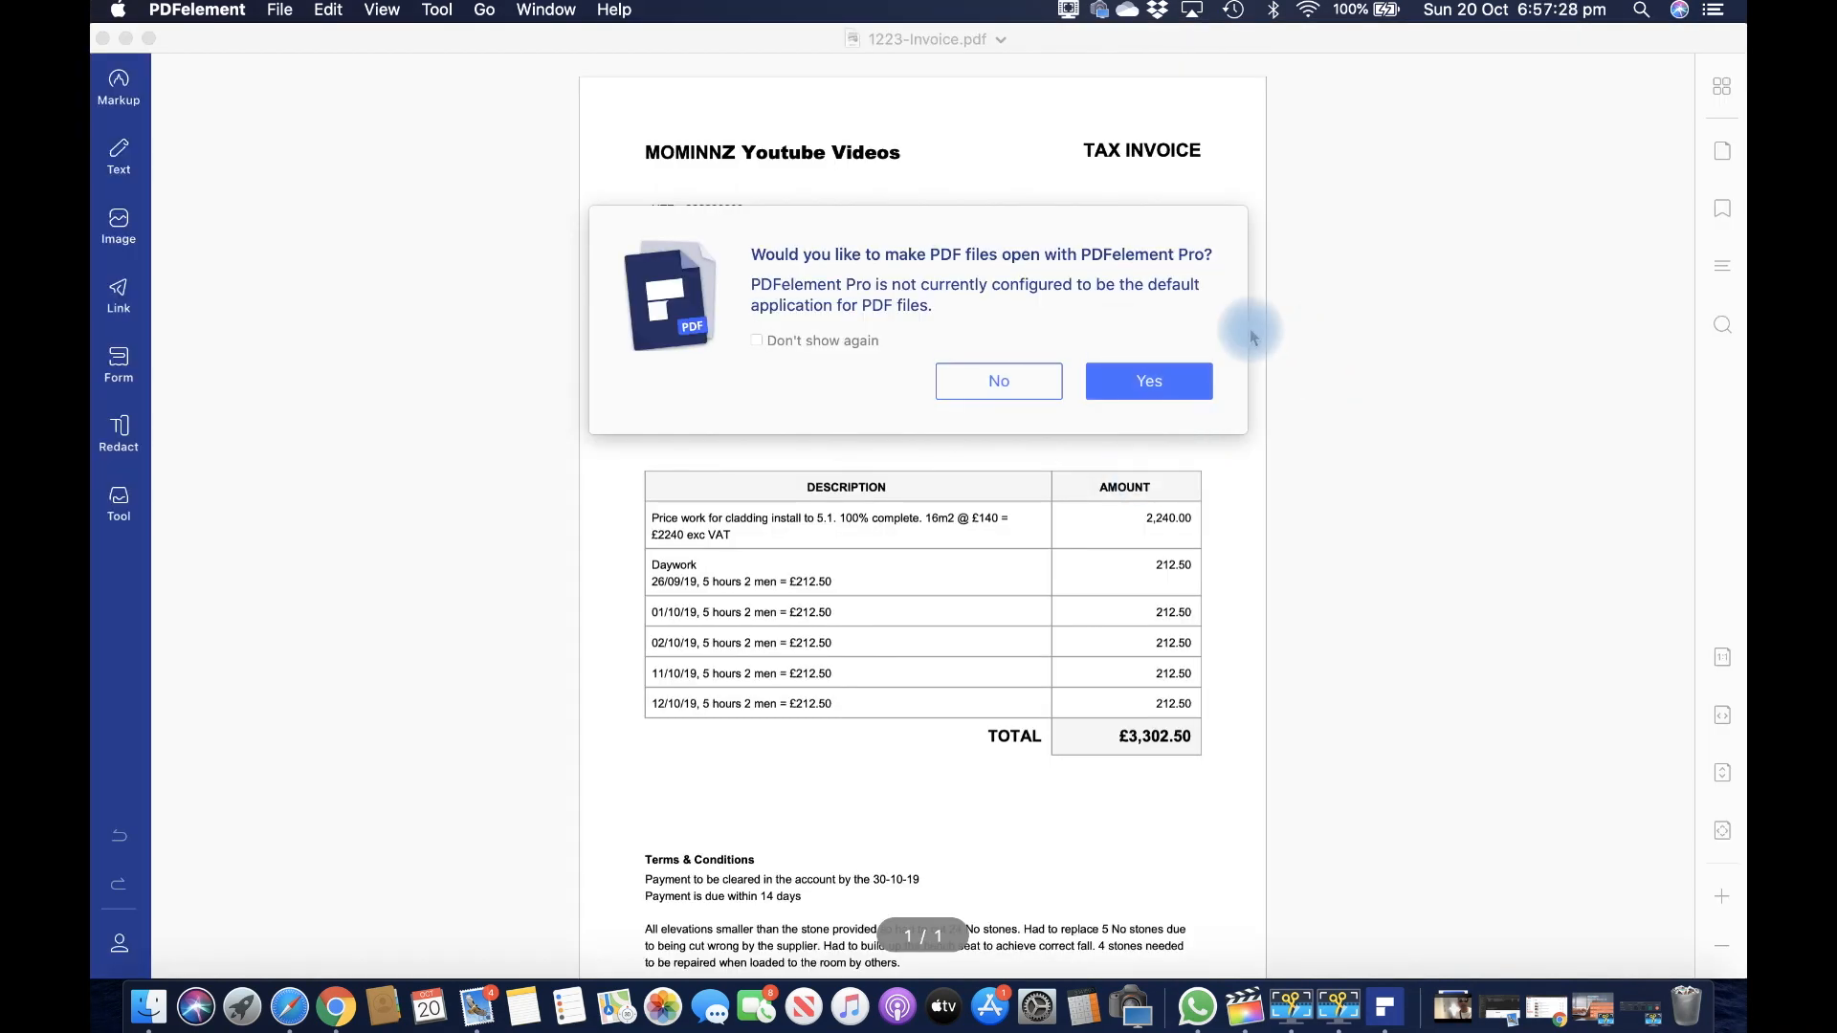
pyautogui.click(976, 376)
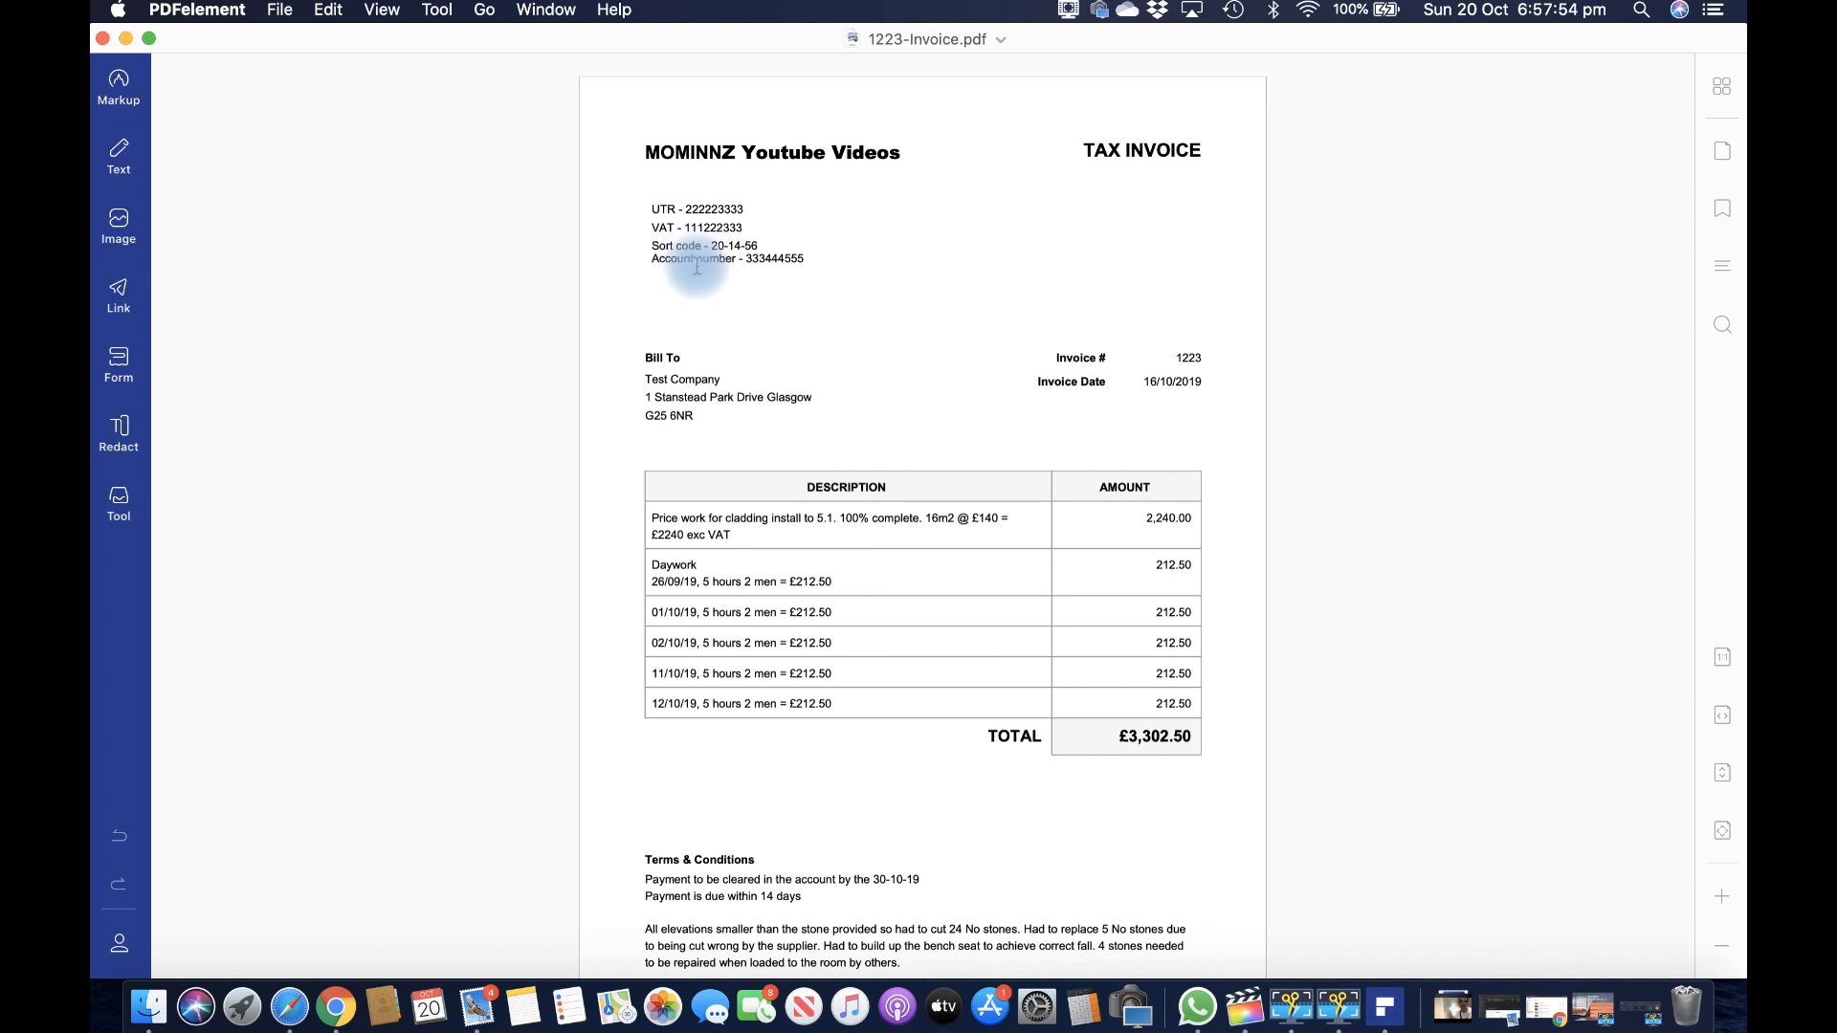
# Step: Highlight the UTR line in purple, and the VAT line and the TAX INVOICE heading in yellow
pyautogui.click(119, 87)
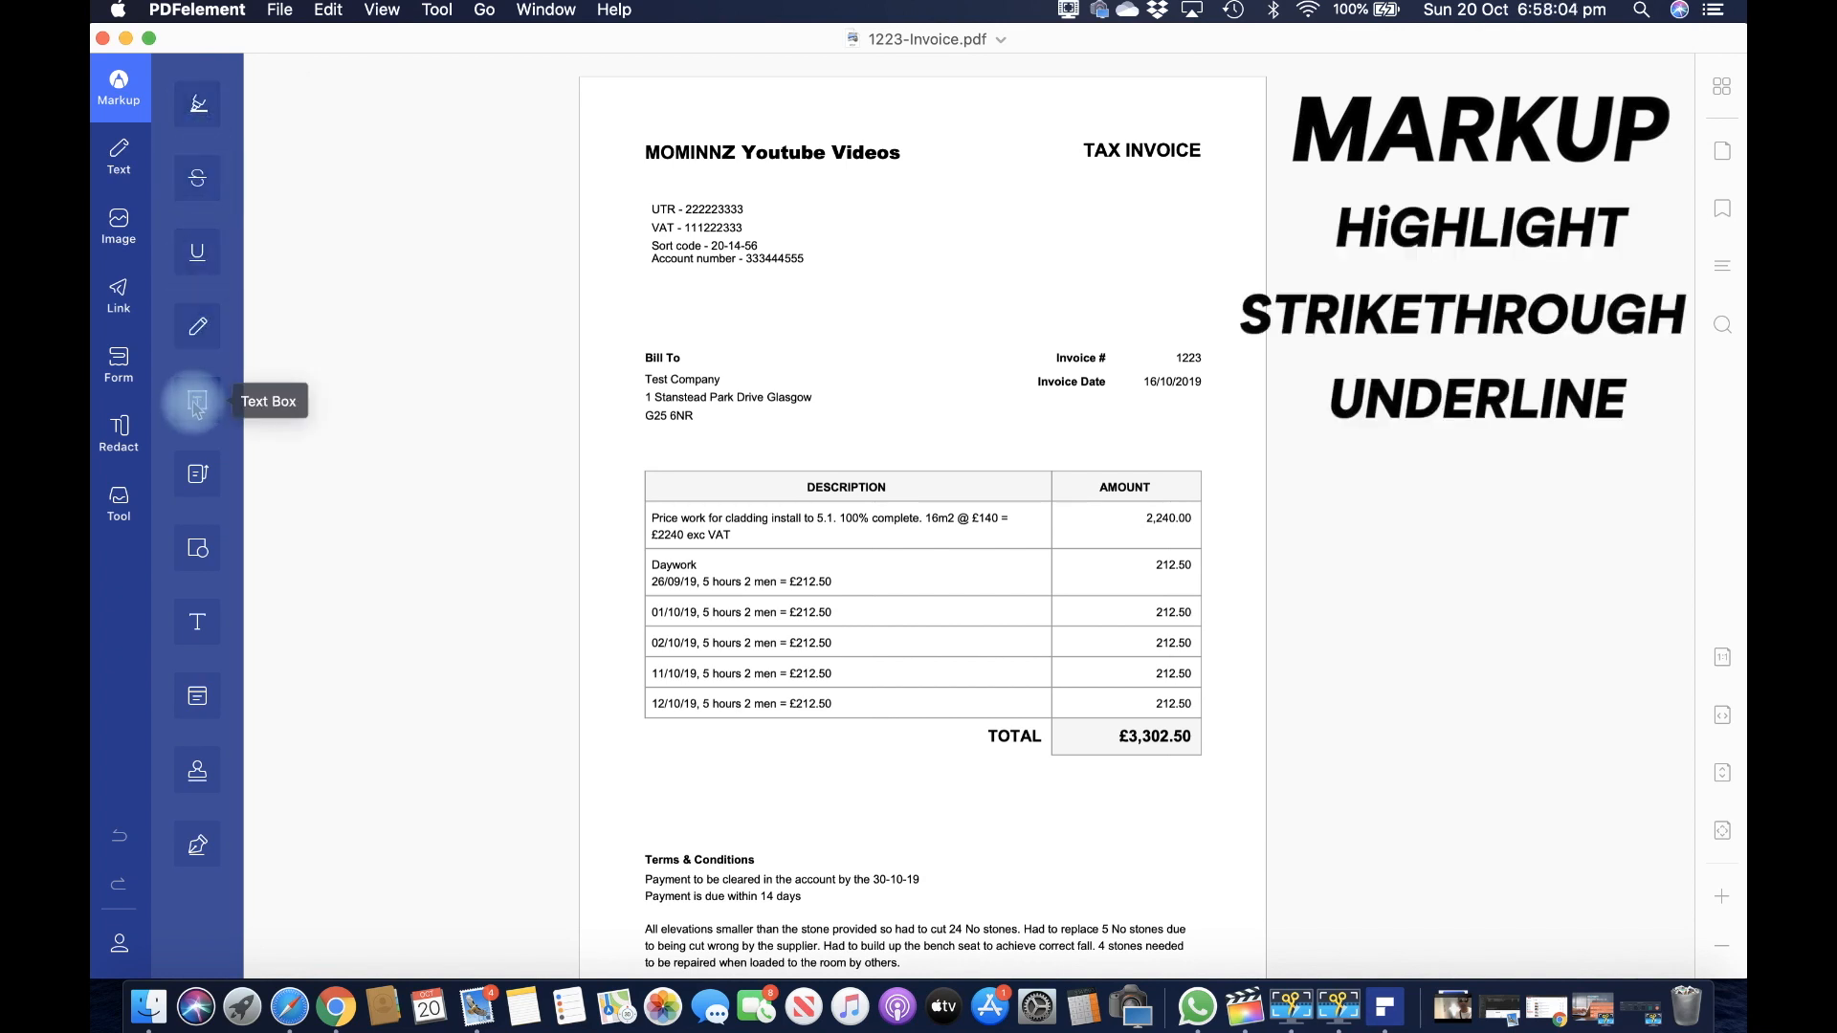
pyautogui.click(198, 103)
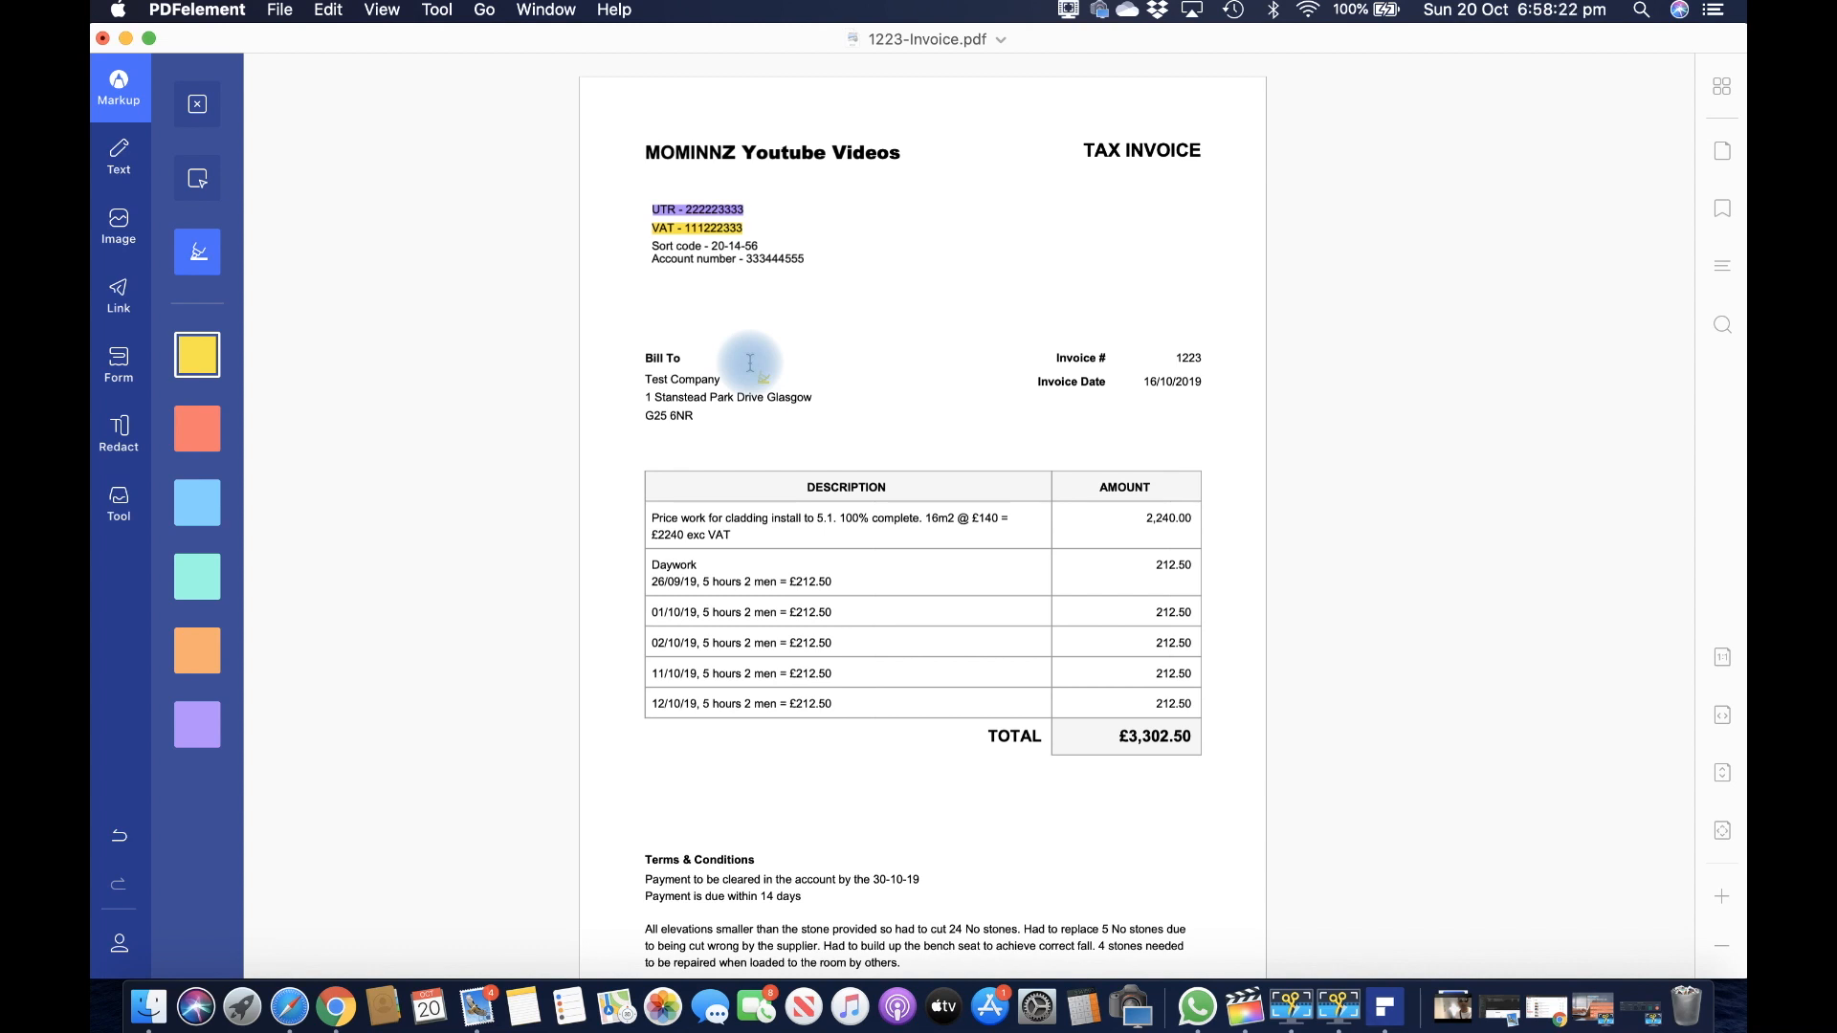
pyautogui.moveTo(1079, 149); pyautogui.dragTo(1205, 148)
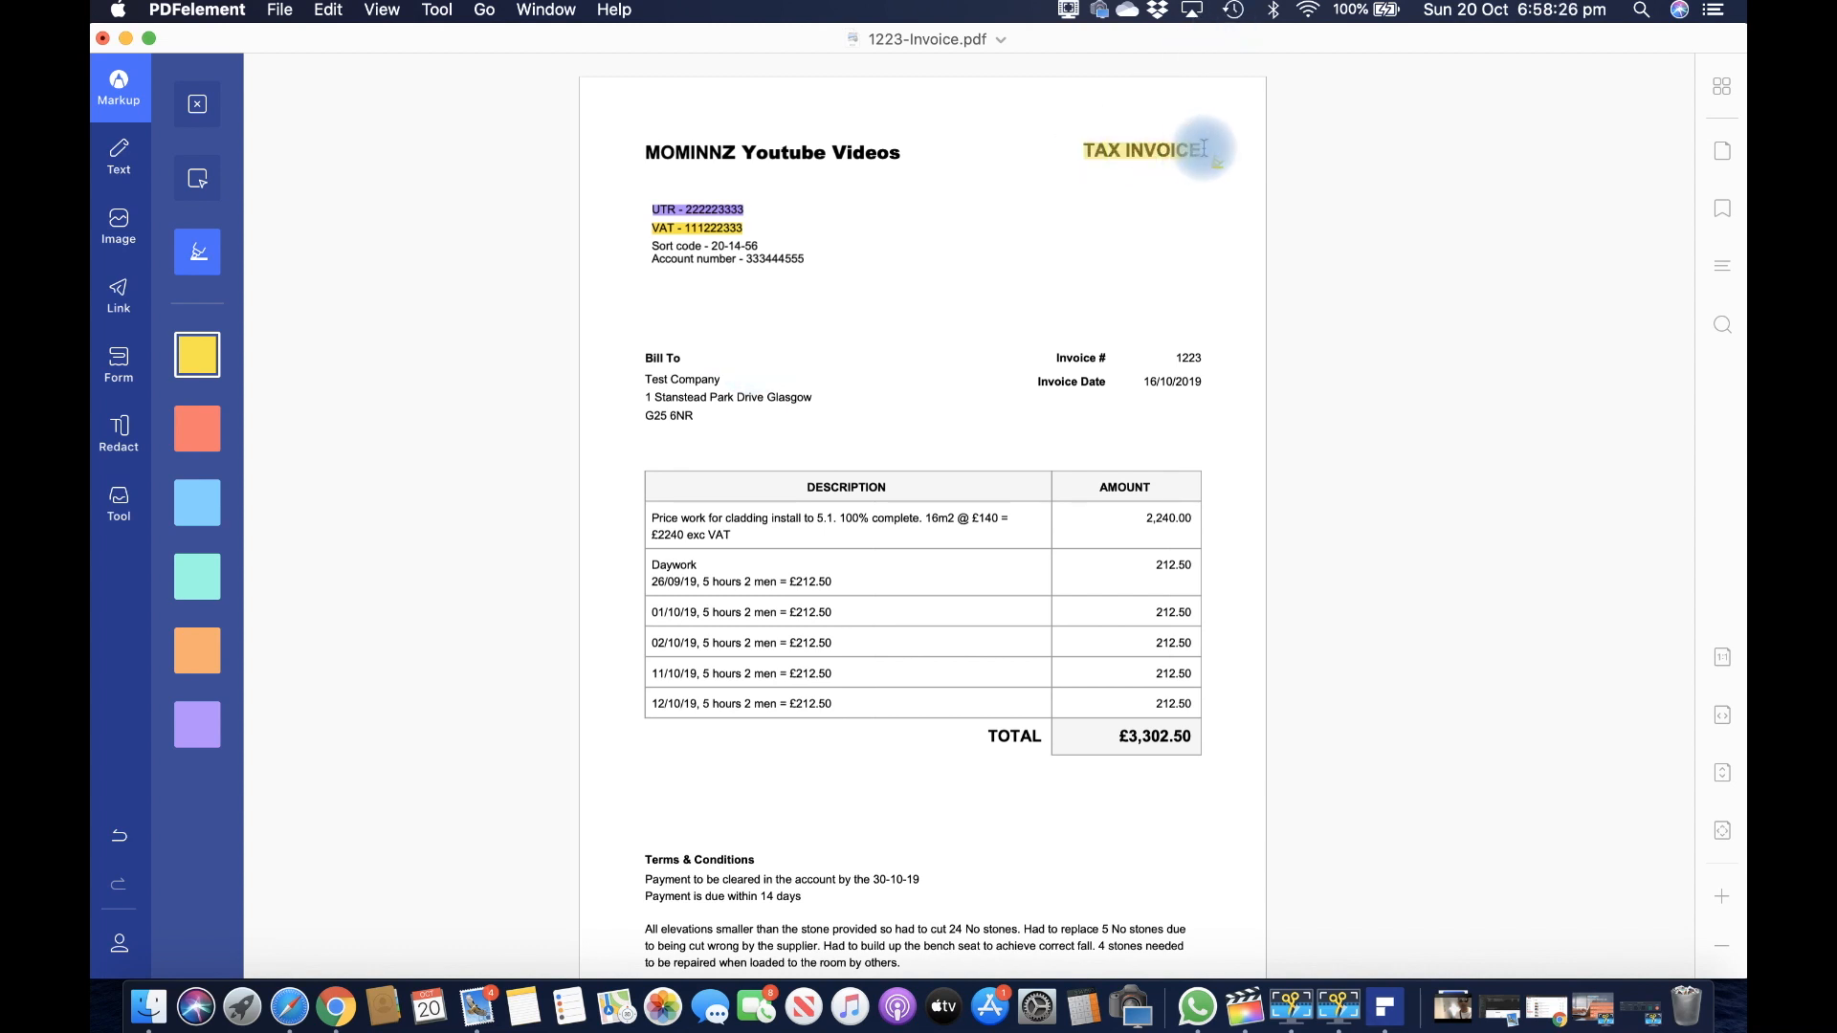
# Step: Replace the company name "Test Company" under Bill To with "MOMINNZ YOUTUBE VIDEOS"
pyautogui.click(120, 168)
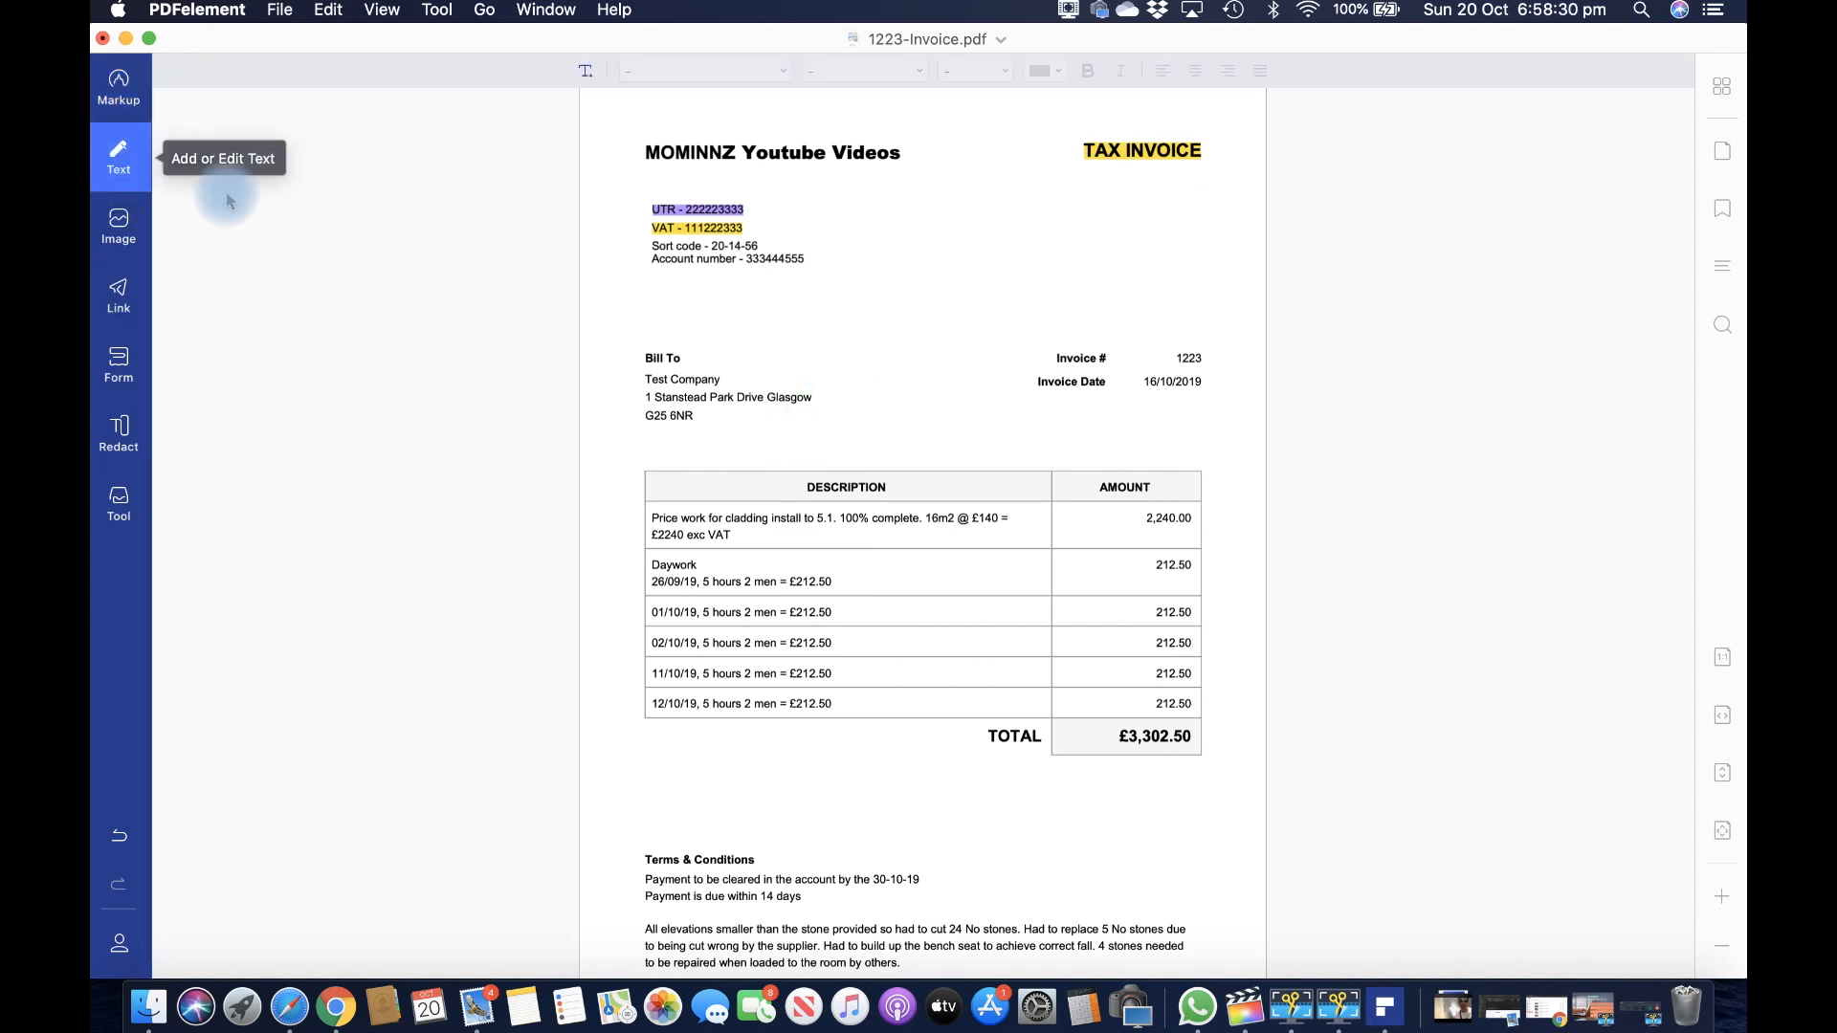
pyautogui.click(118, 175)
pyautogui.click(117, 176)
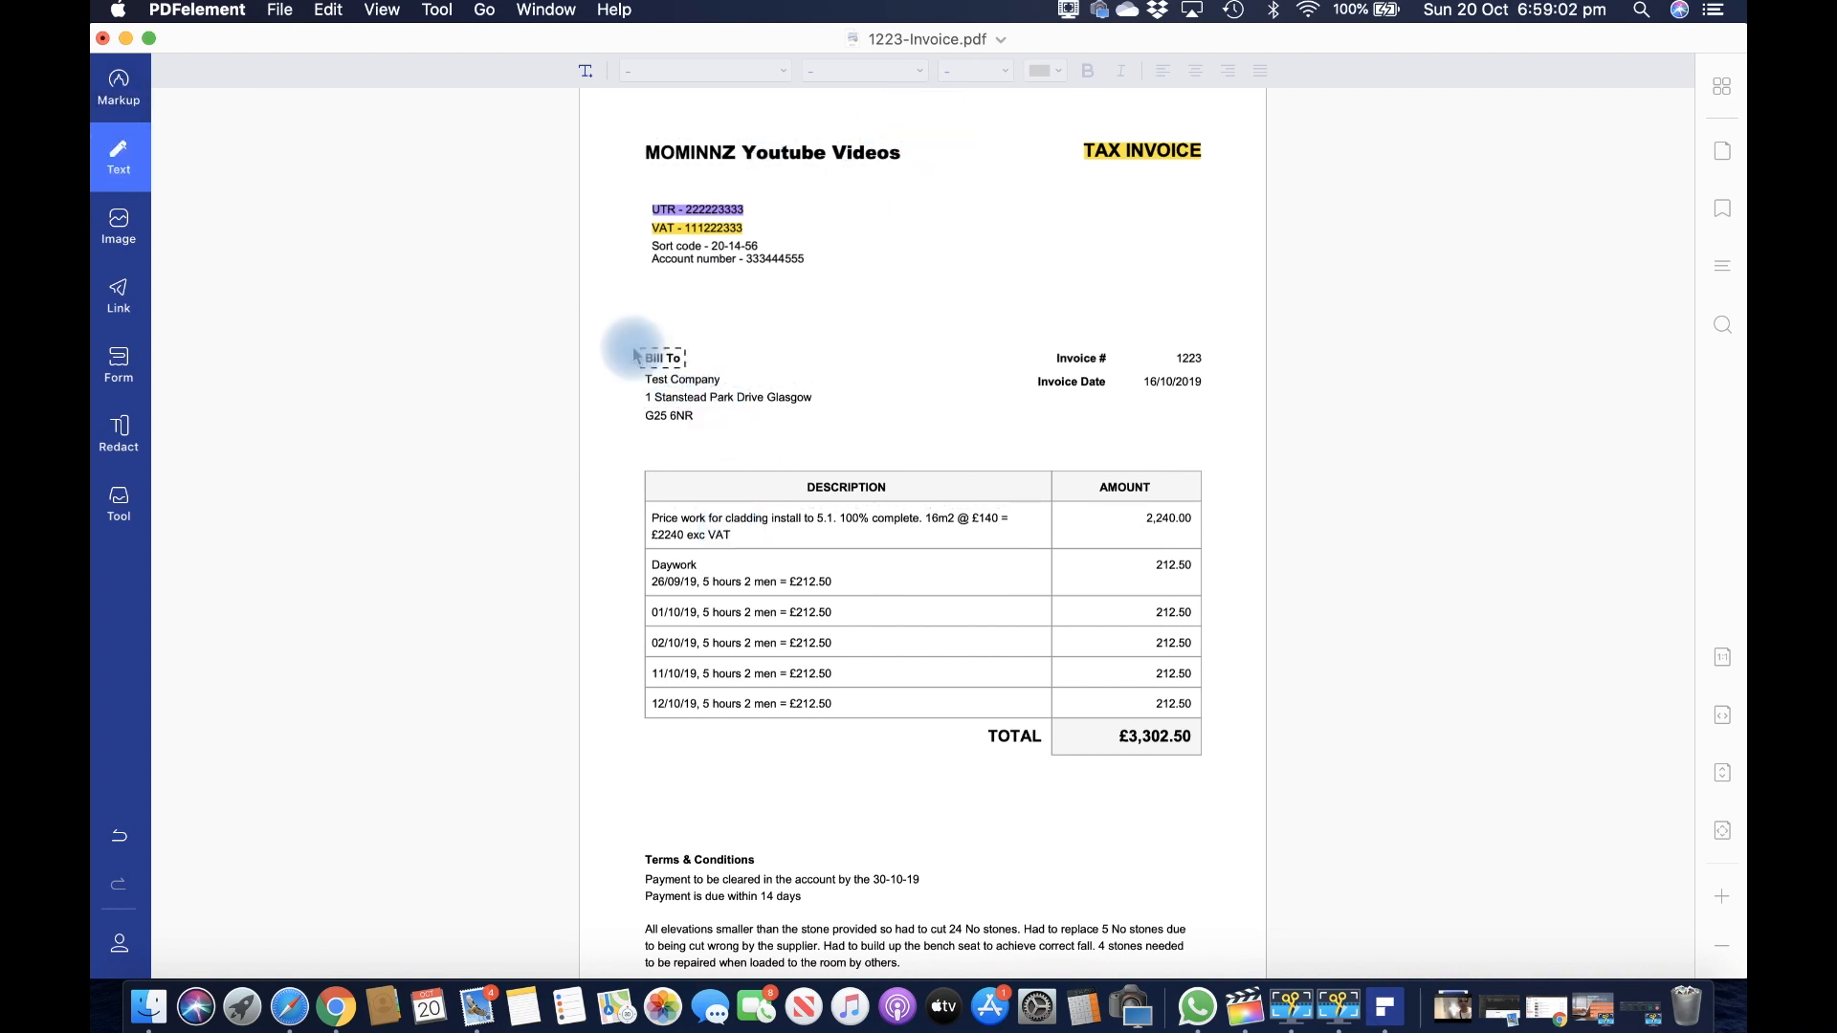
pyautogui.click(683, 383)
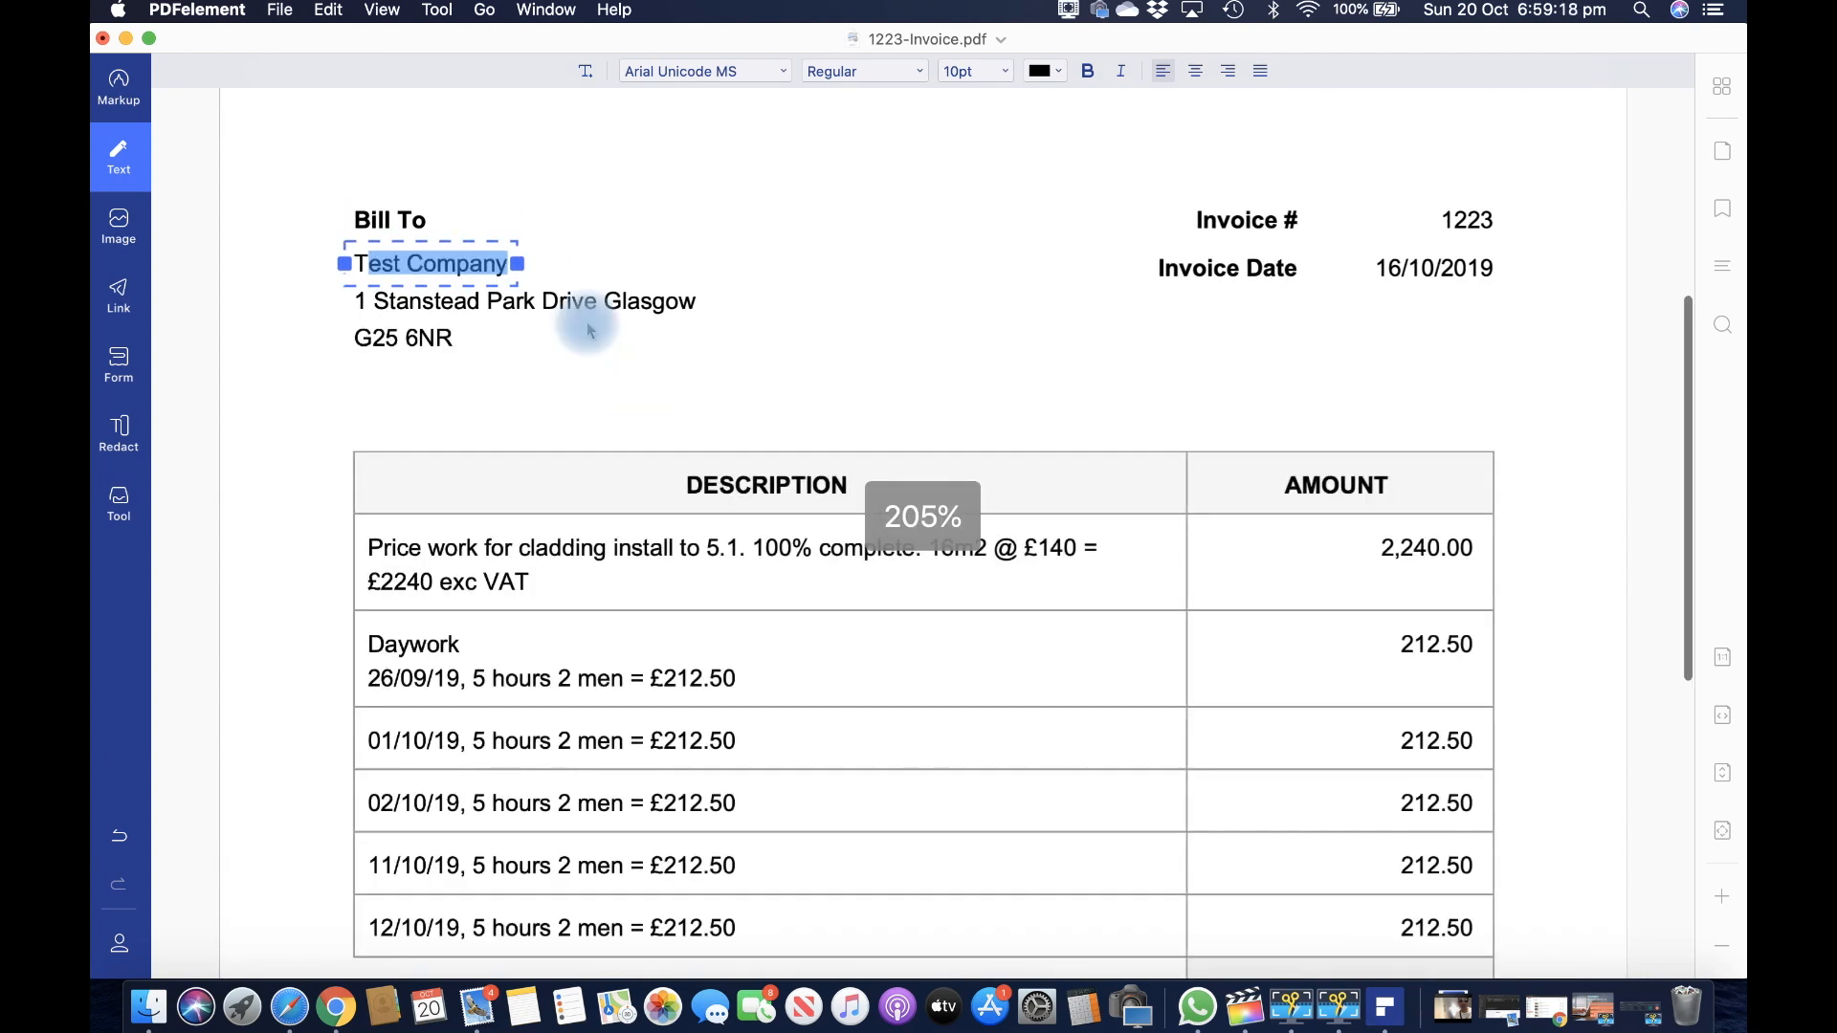
pyautogui.press('BackSpace')
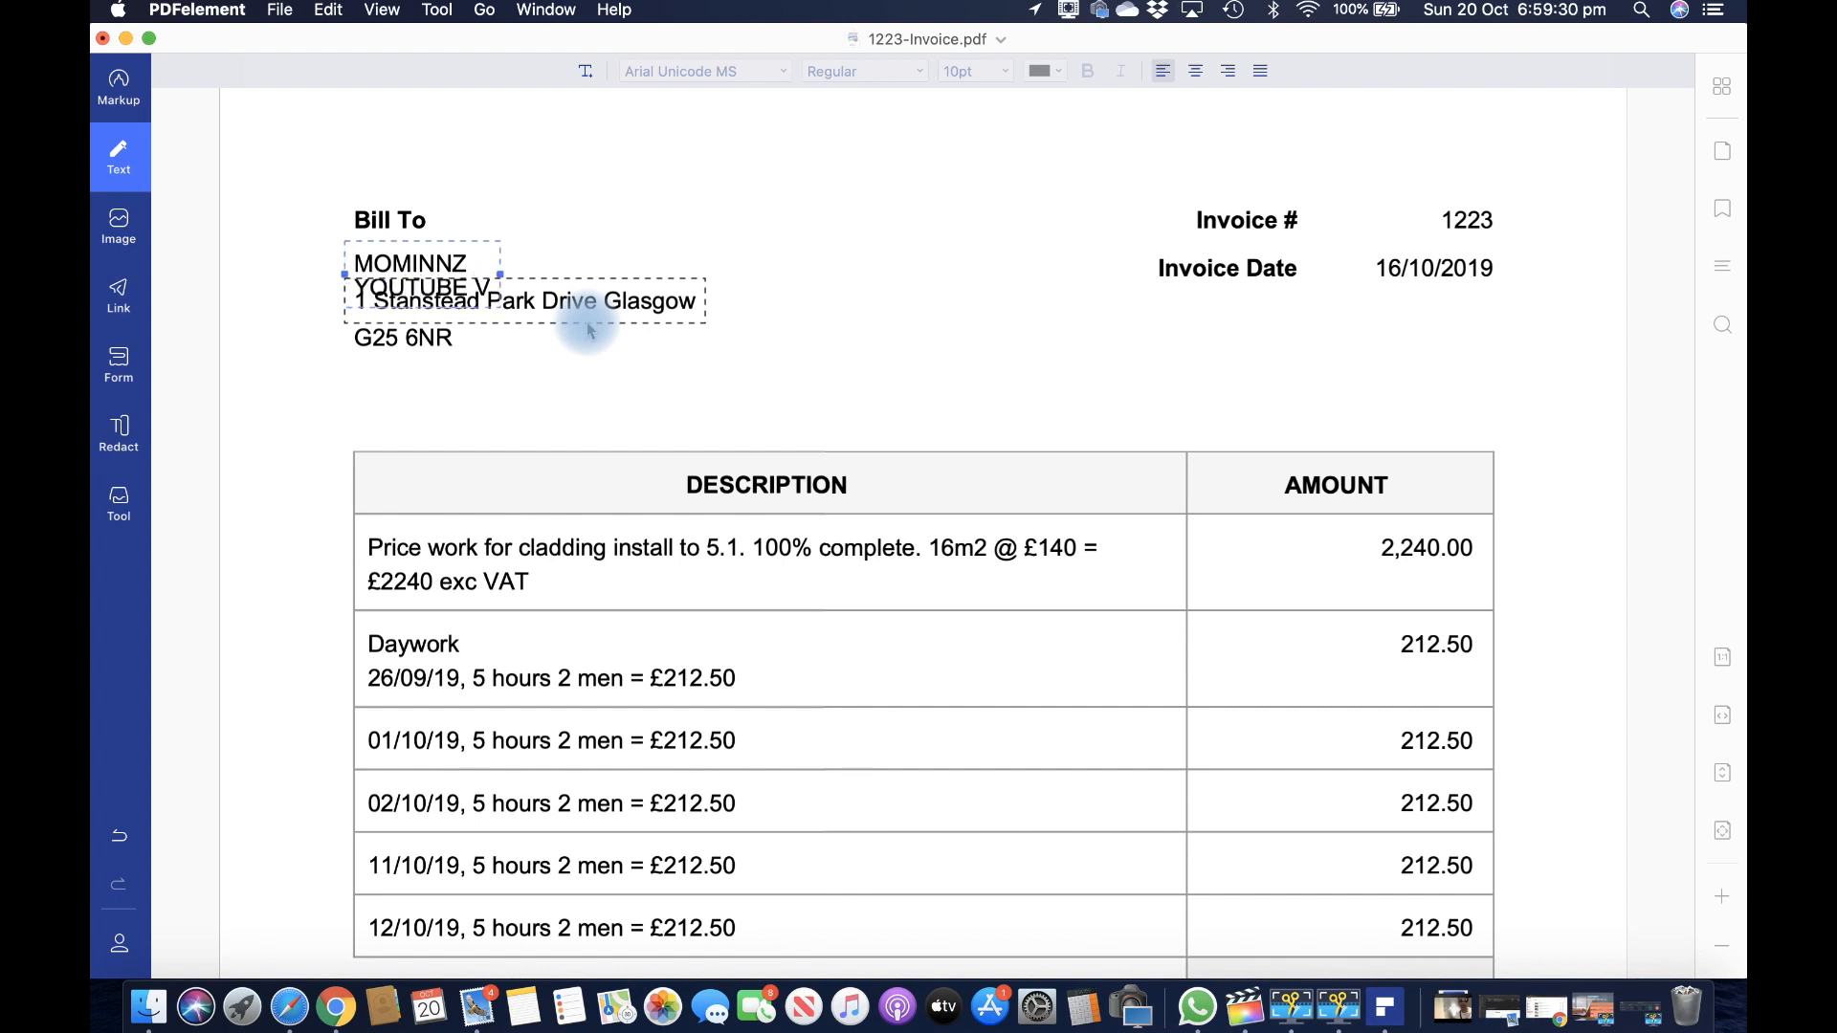
pyautogui.write('EOS')
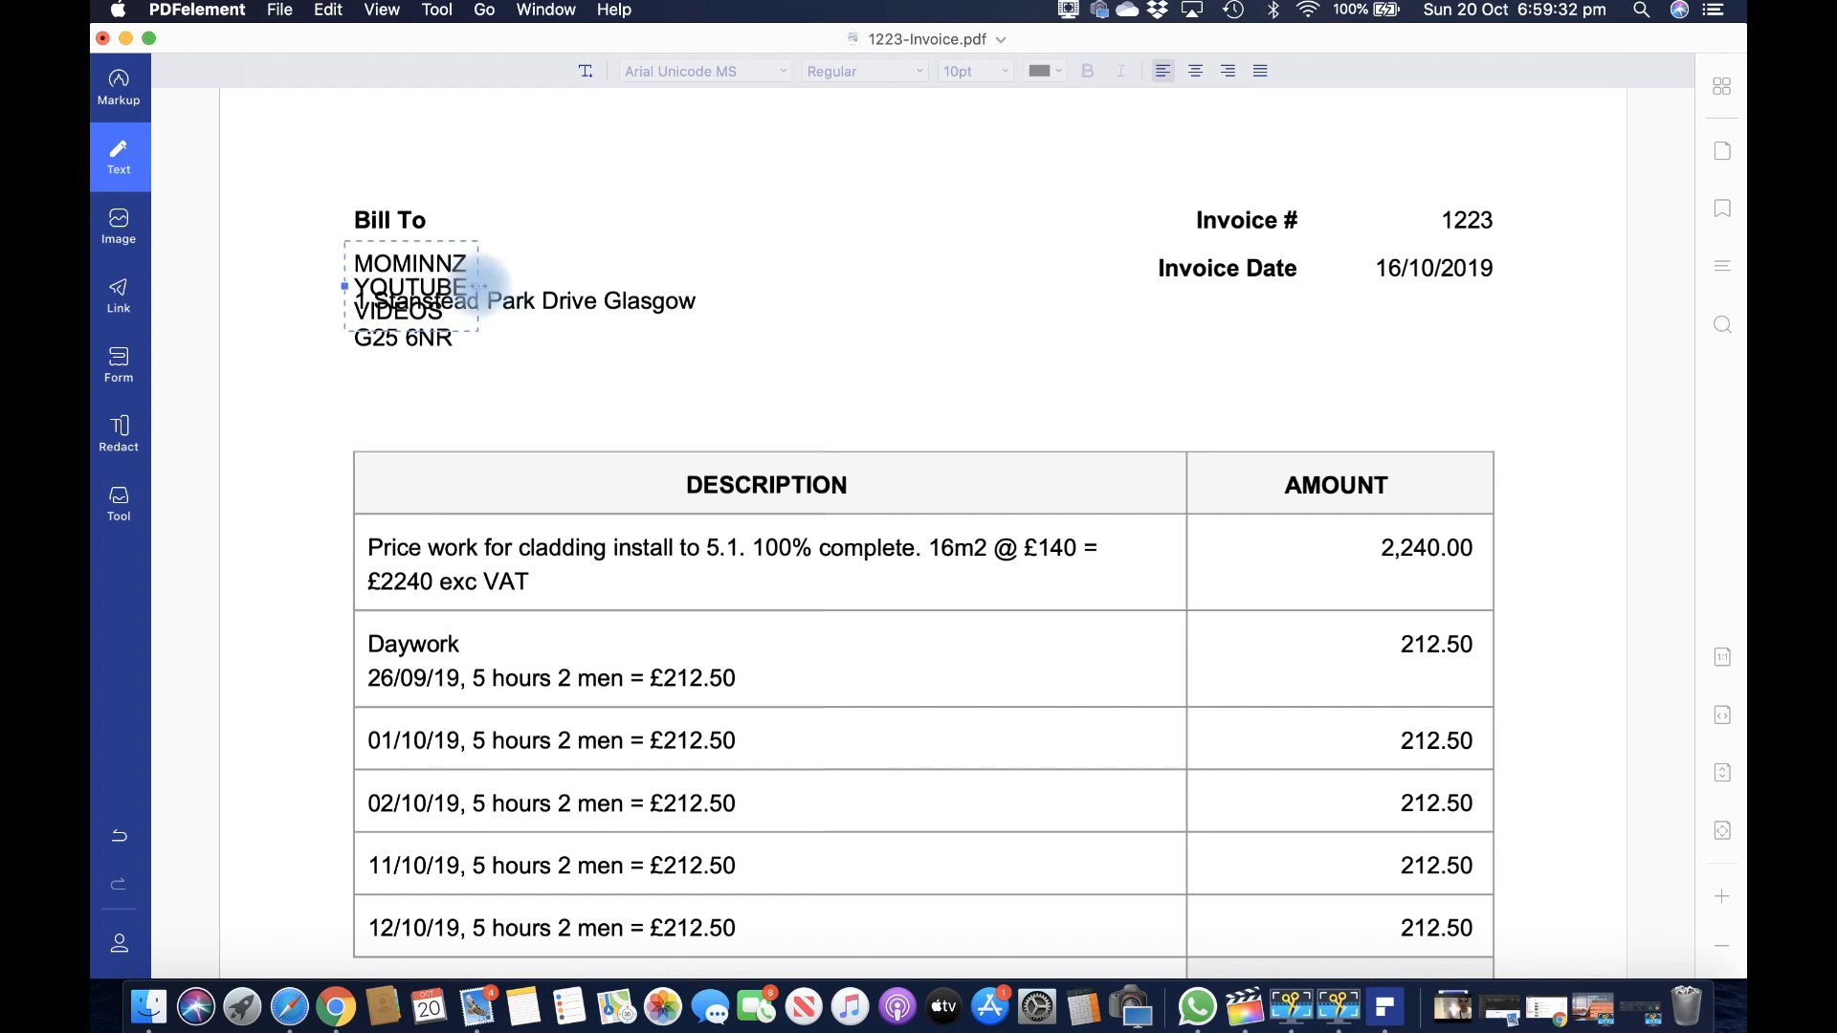
# Step: Widen the text box of the Bill To company name so it fits on one line, and deselect it
pyautogui.moveTo(486, 285); pyautogui.dragTo(693, 260)
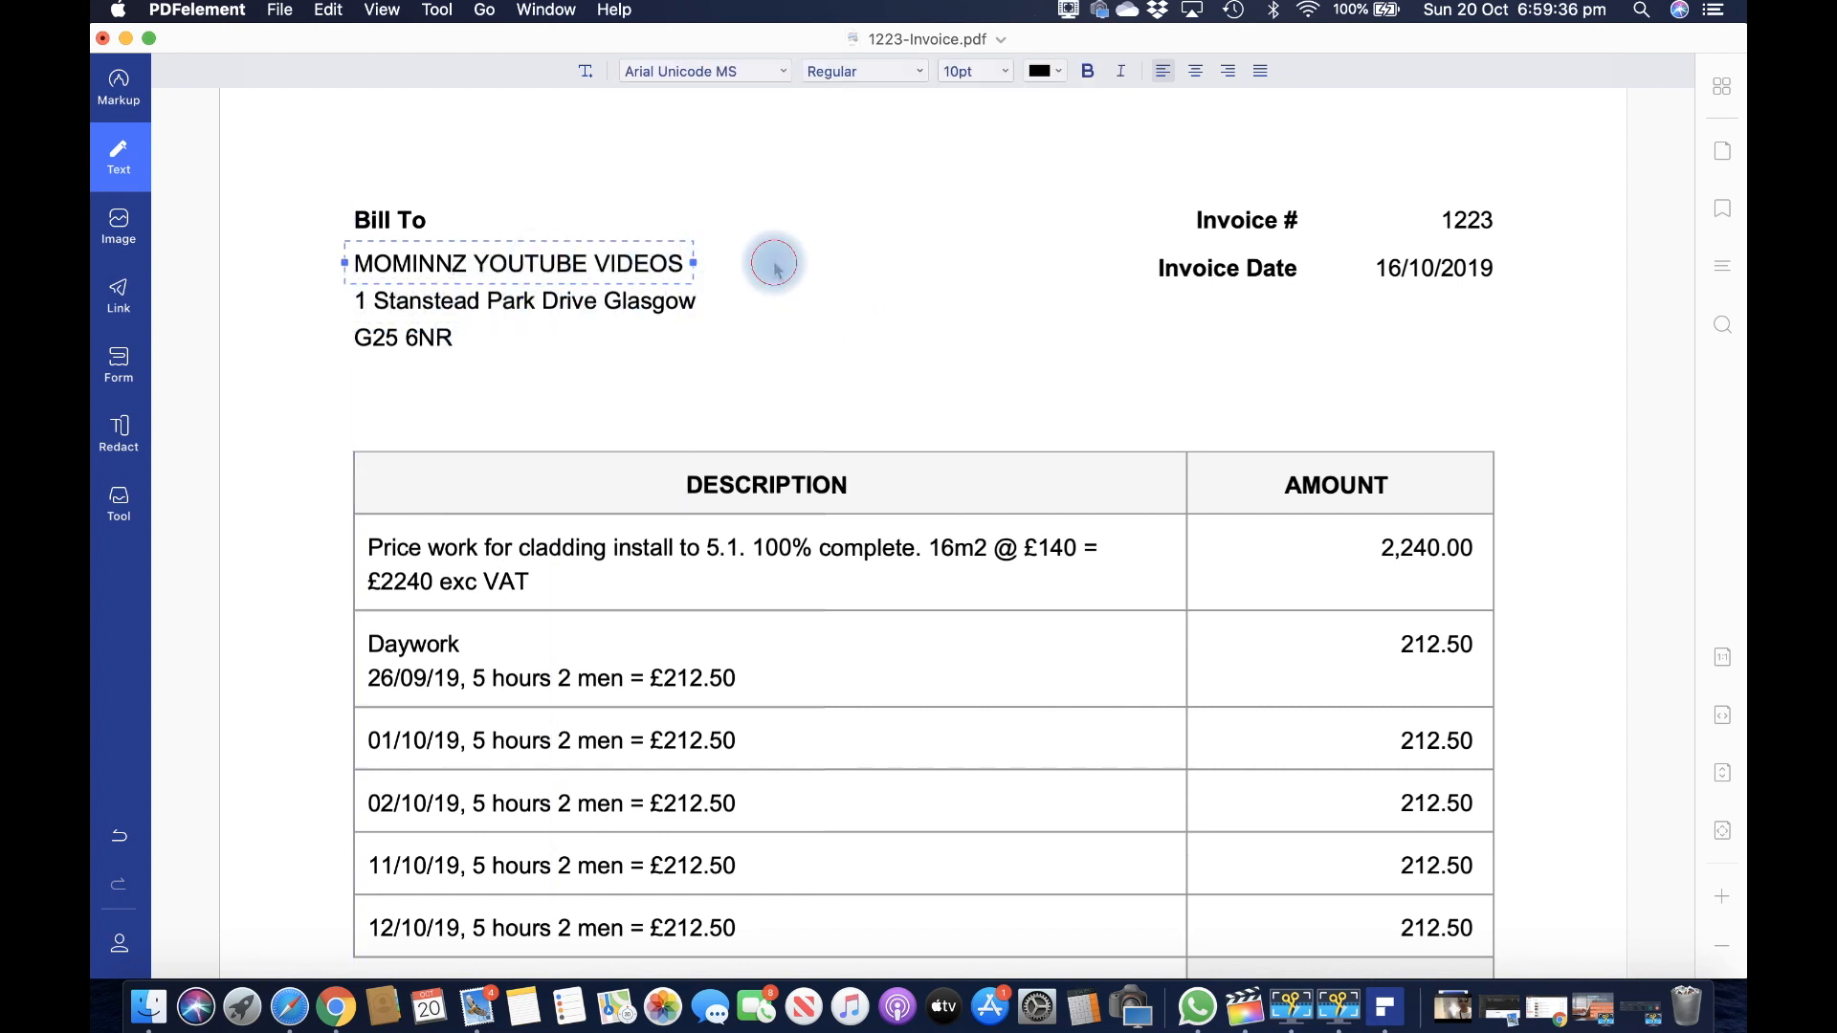
pyautogui.click(818, 253)
pyautogui.press('super+minus')
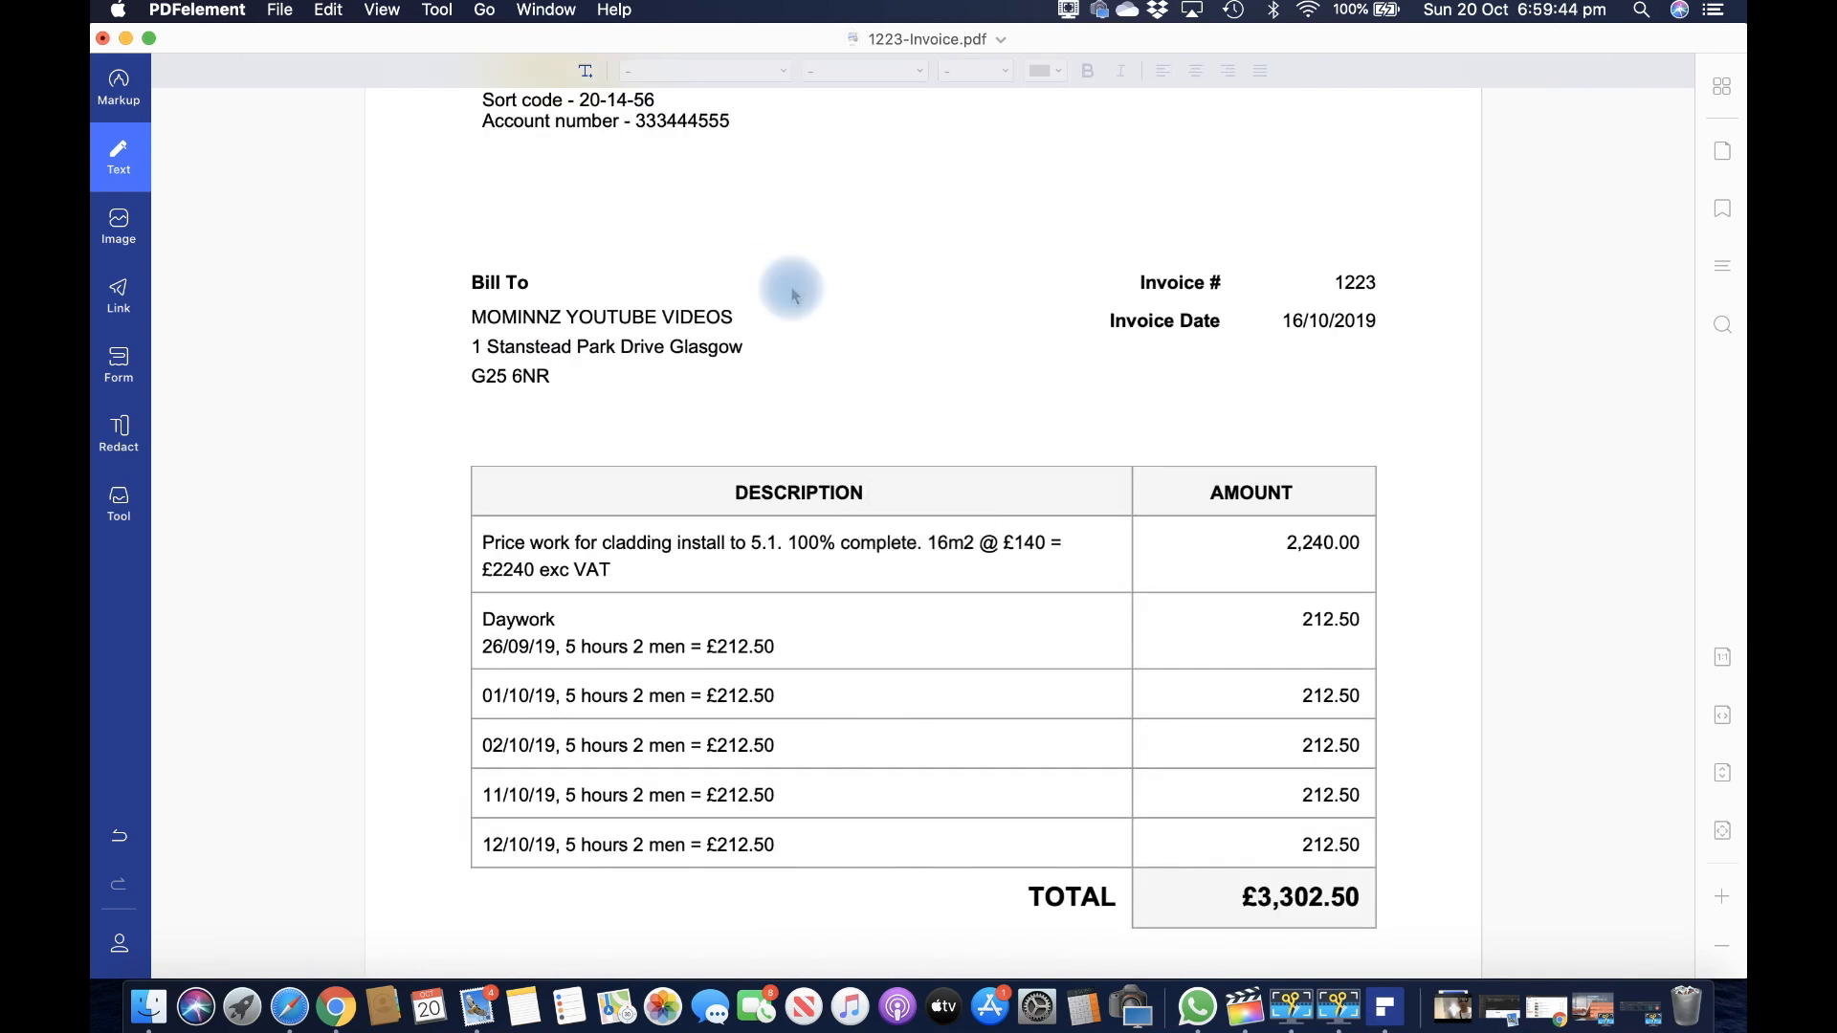
# Step: Insert the map screenshot as an image in the upper part of the invoice
pyautogui.scroll(-3, 792, 291)
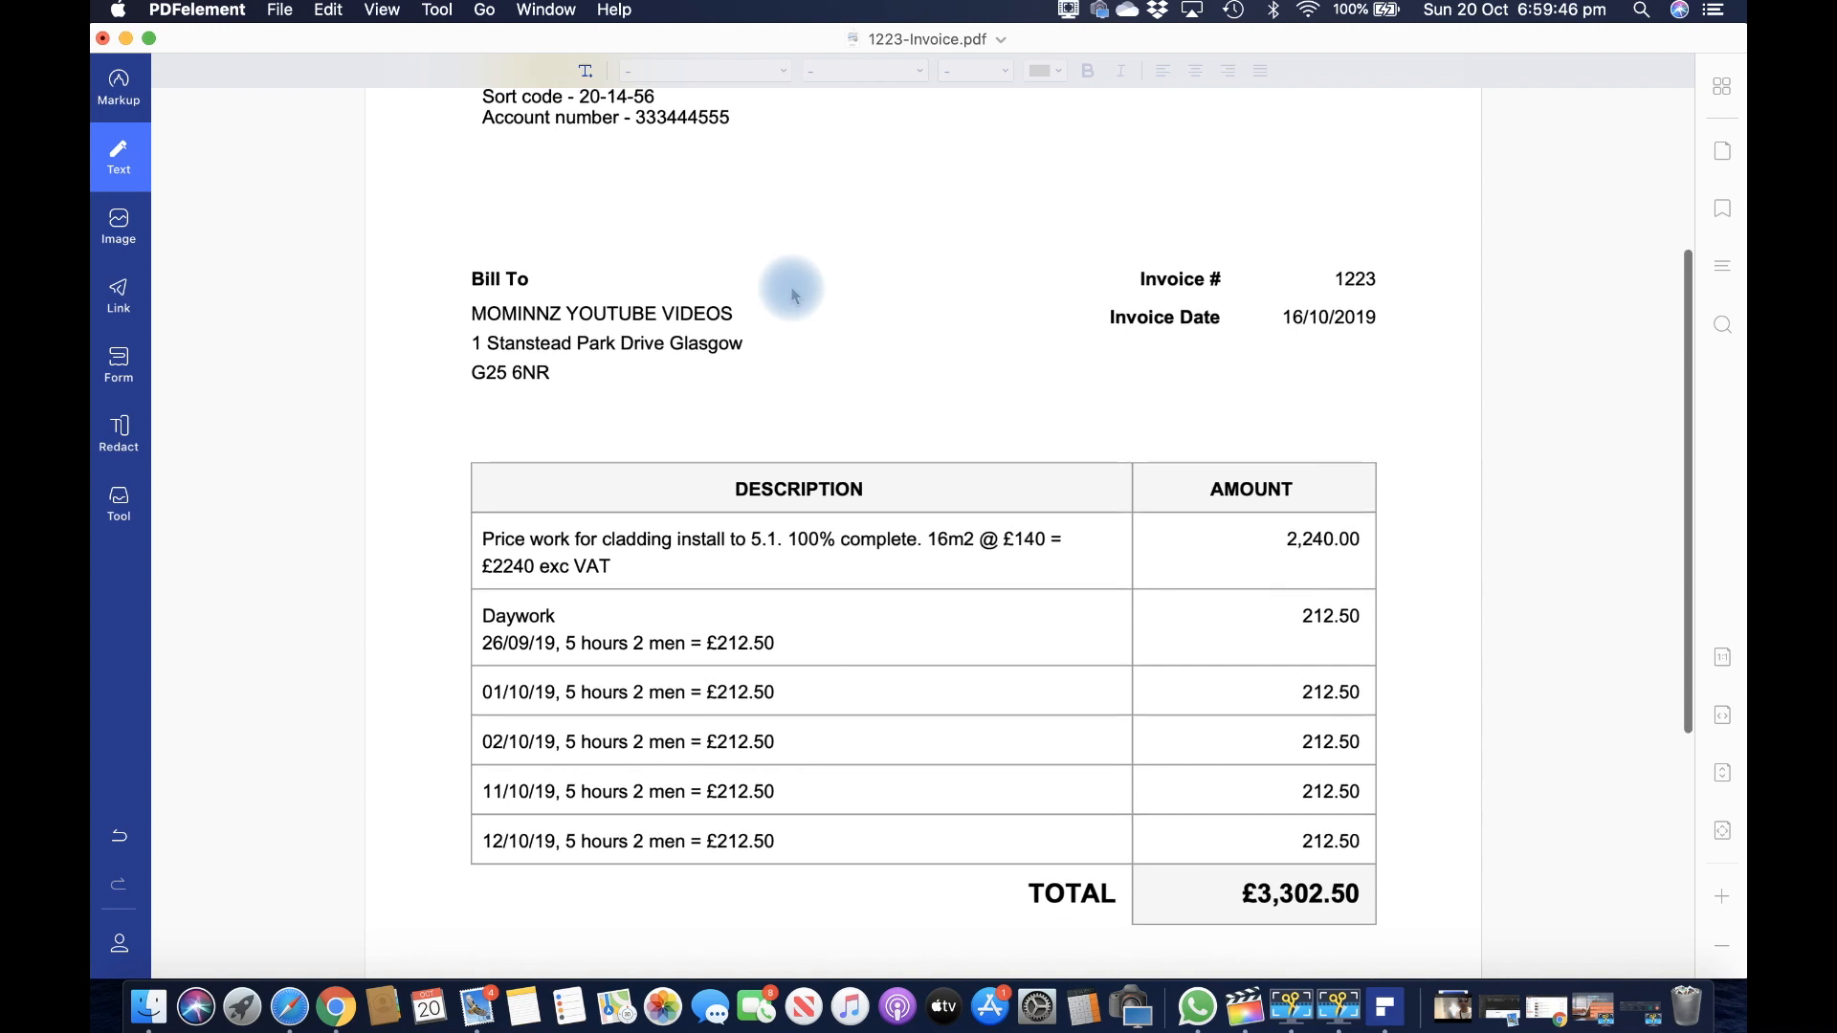
pyautogui.click(120, 234)
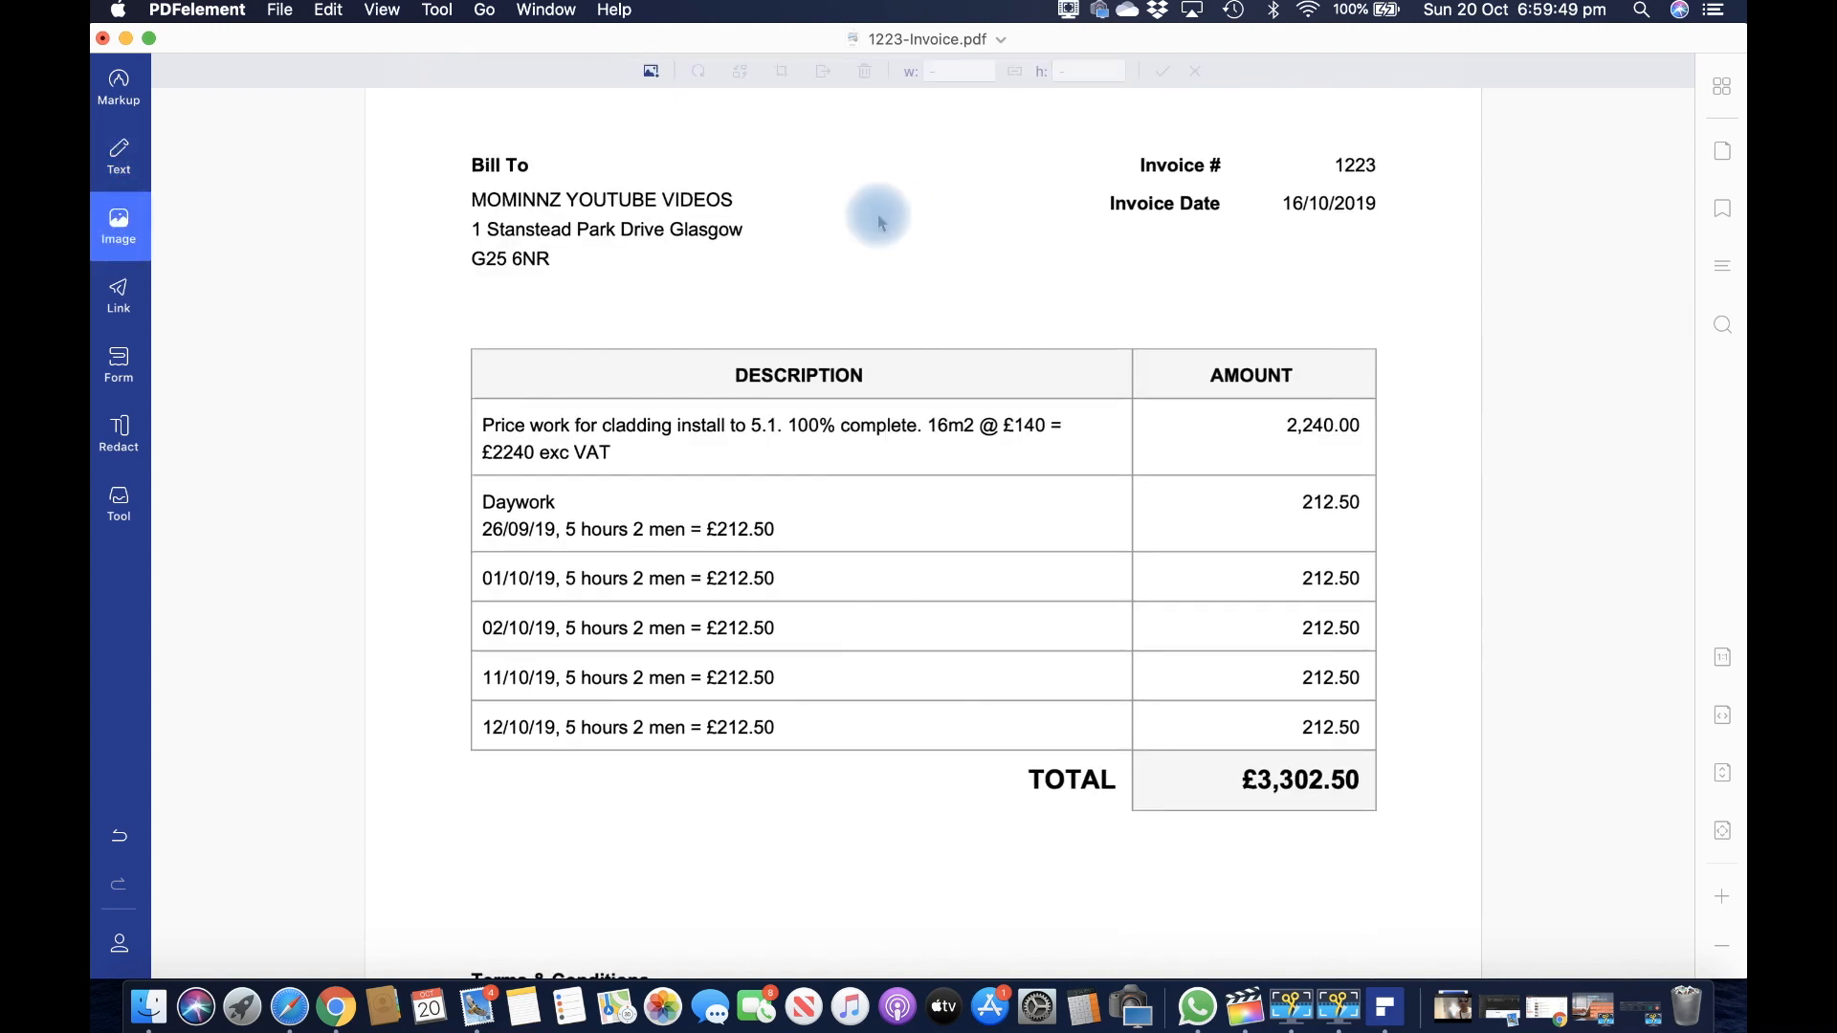
pyautogui.scroll(1, 612, 170)
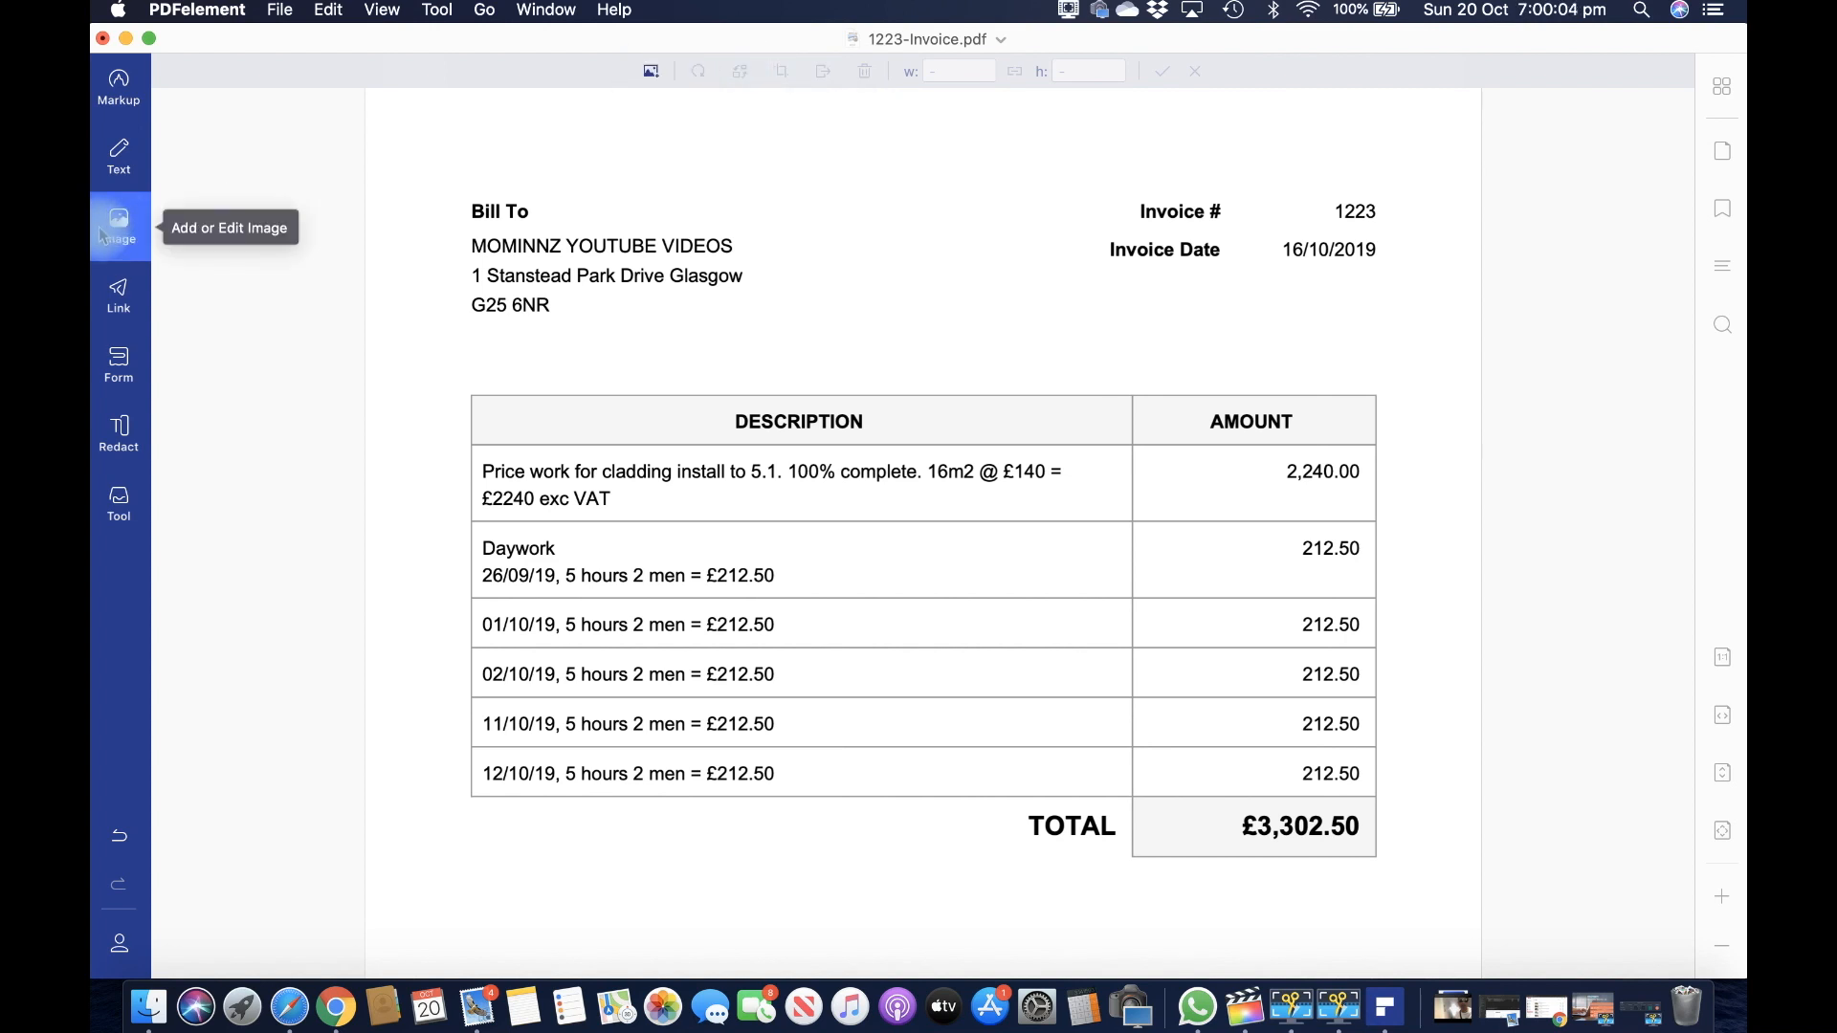
pyautogui.click(651, 73)
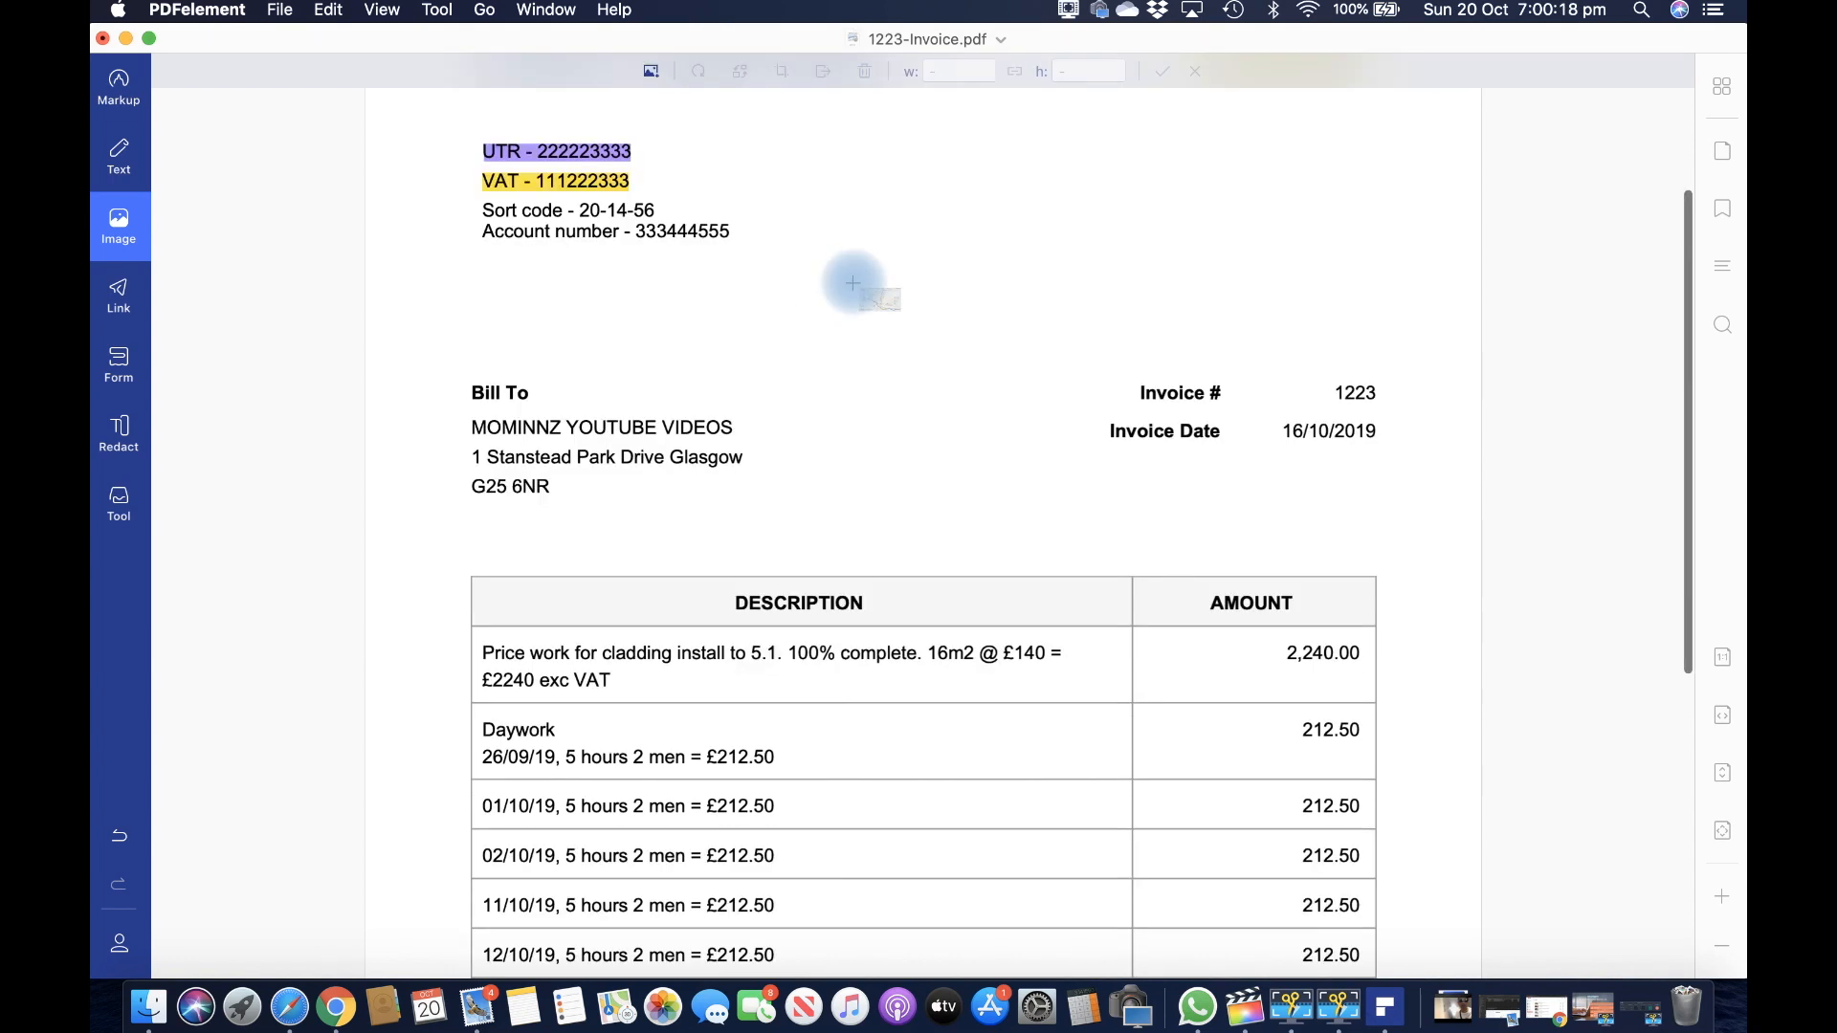
pyautogui.scroll(3, 852, 279)
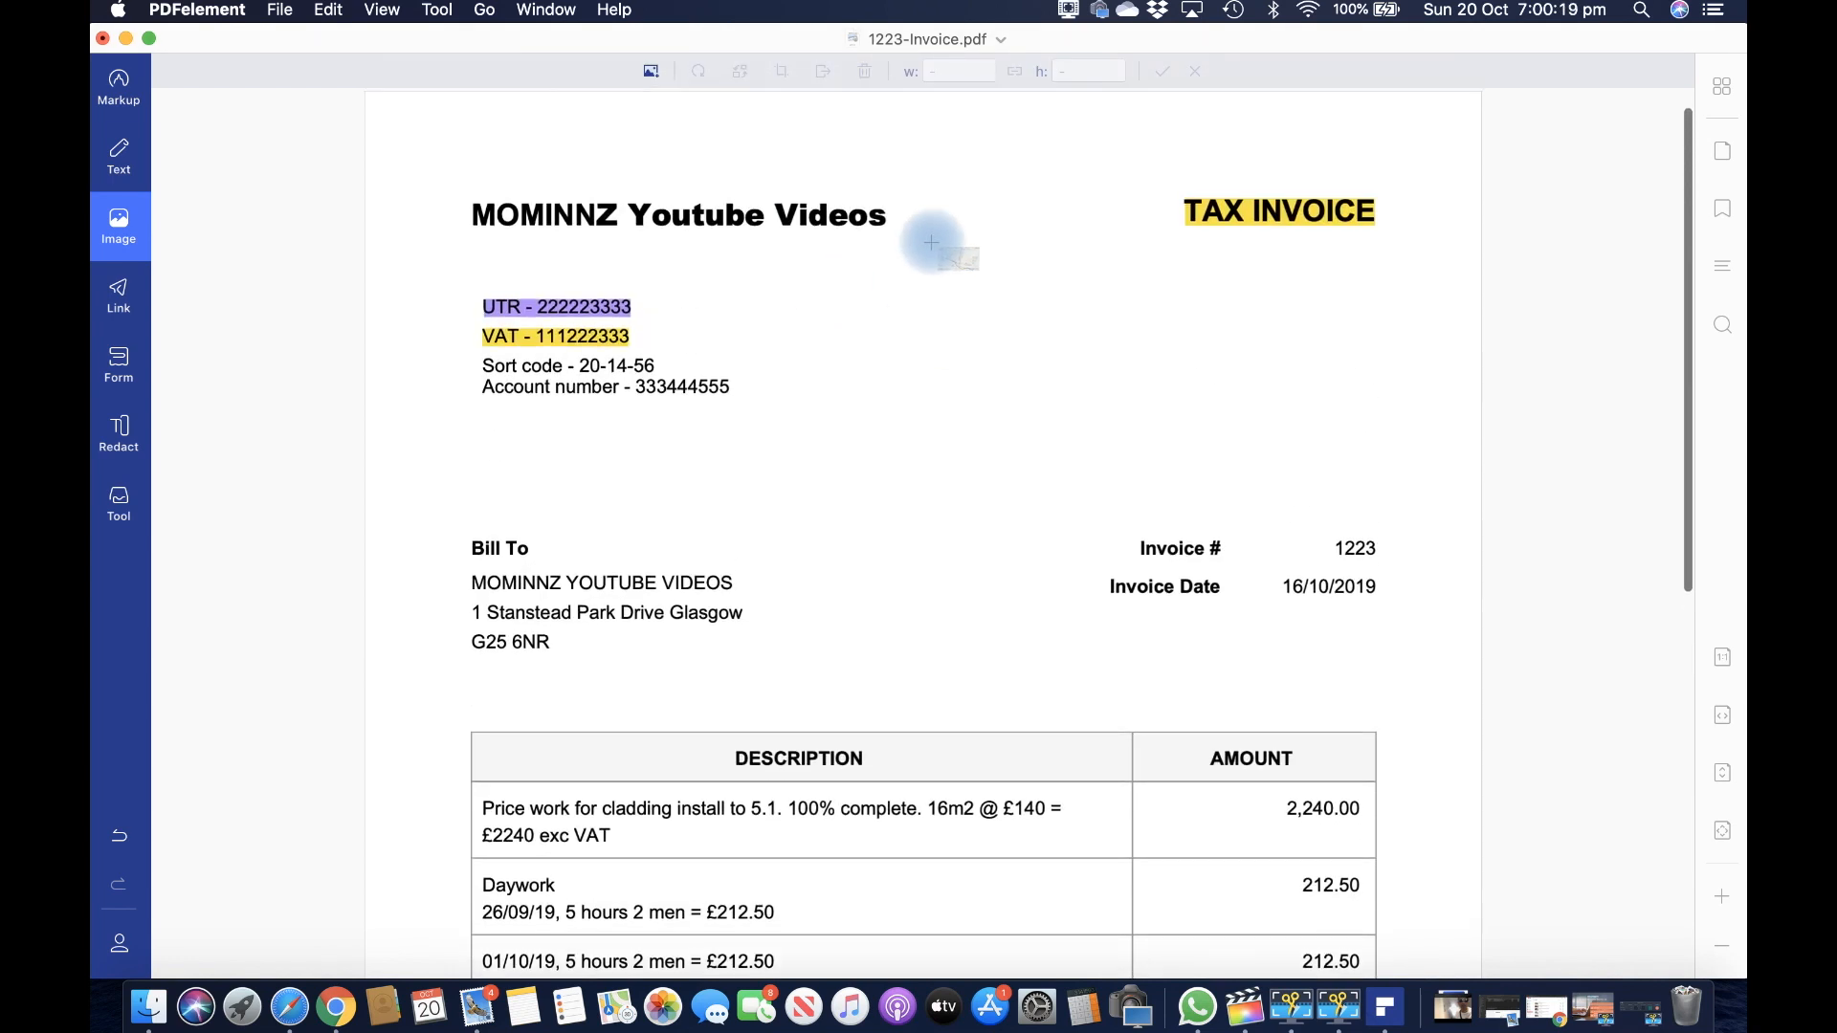
pyautogui.click(1105, 431)
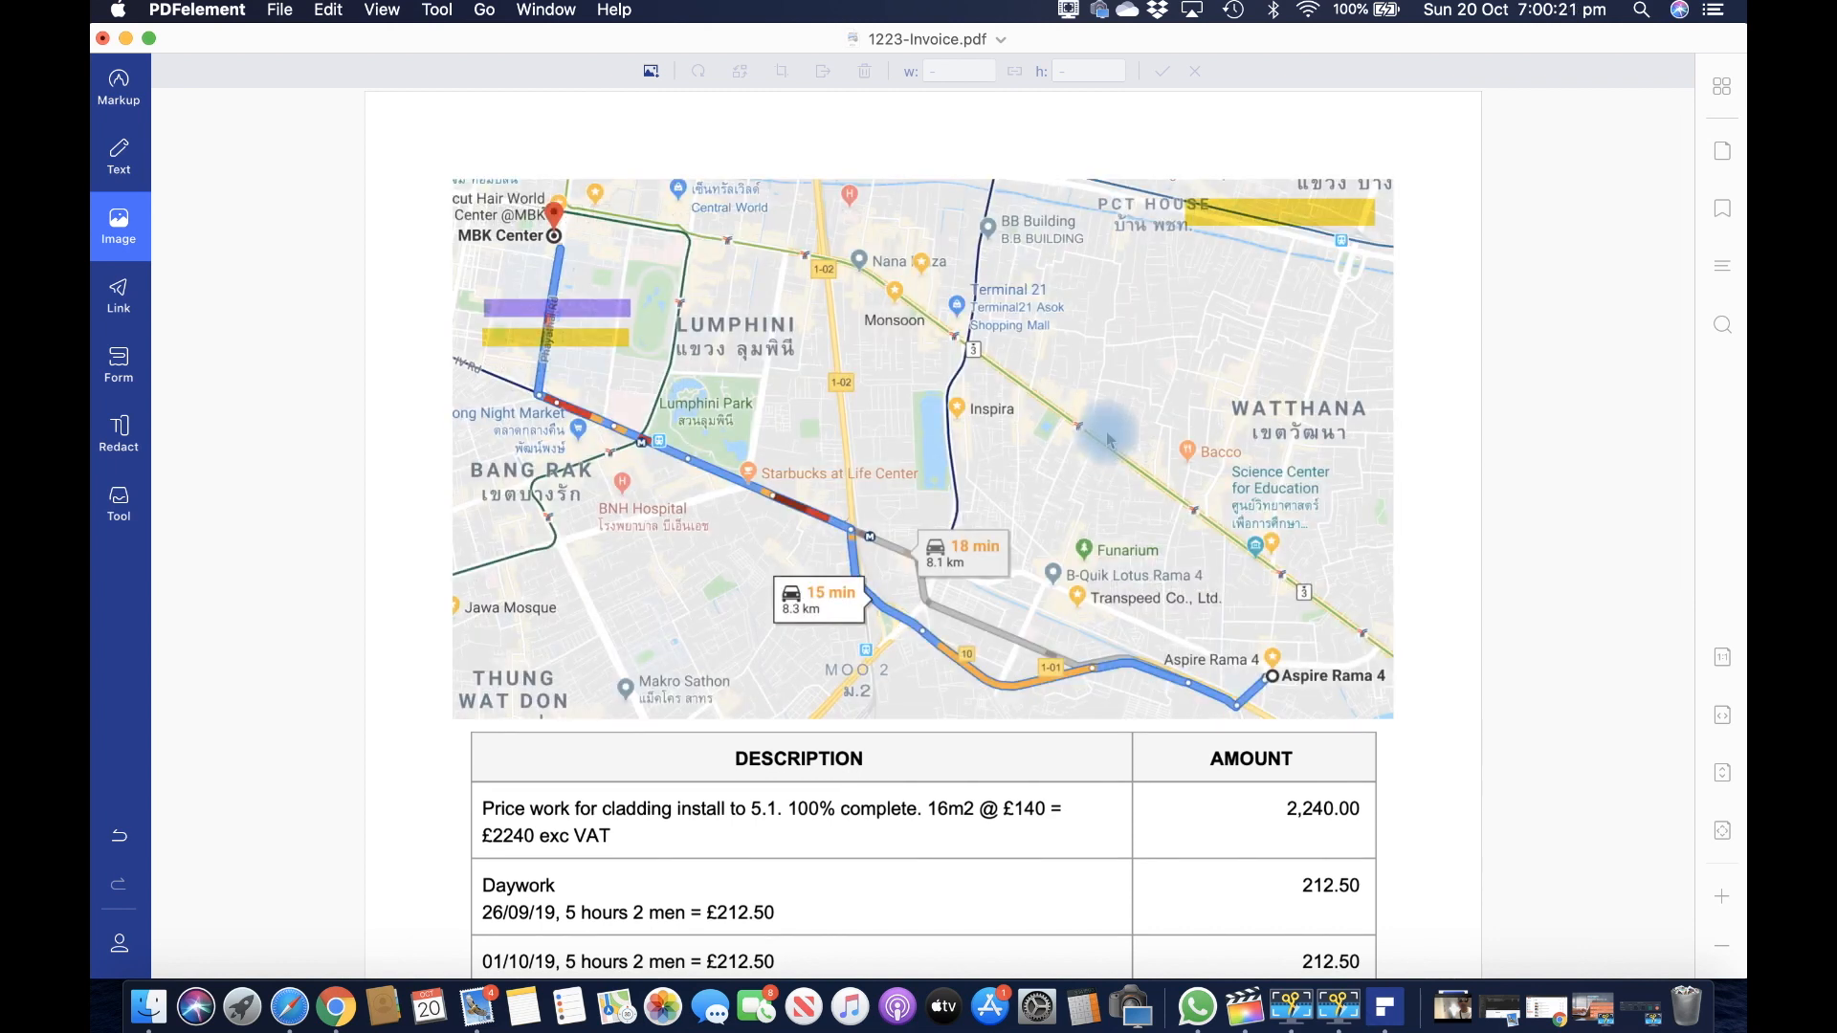
# Step: Shrink the map image to about 171 by 98 and place it below the TAX INVOICE heading
pyautogui.click(1394, 705)
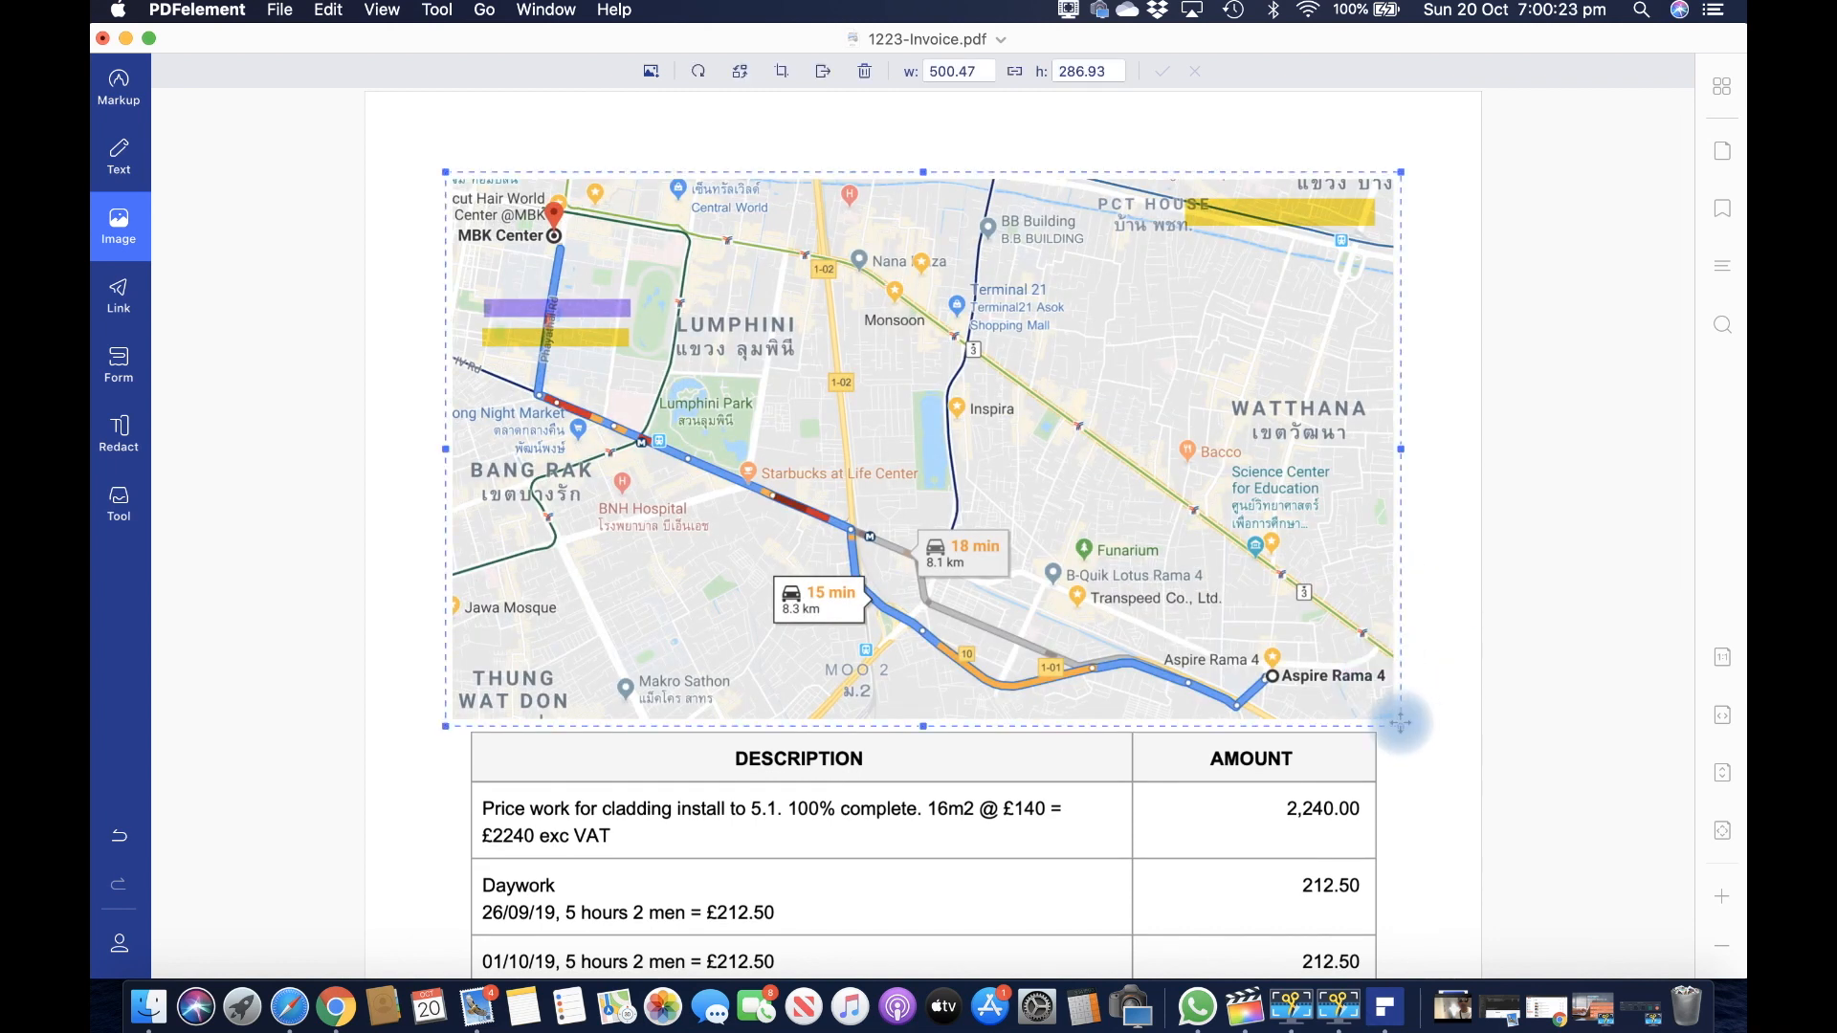
pyautogui.moveTo(1399, 721); pyautogui.dragTo(773, 362)
pyautogui.moveTo(581, 278); pyautogui.dragTo(1186, 359)
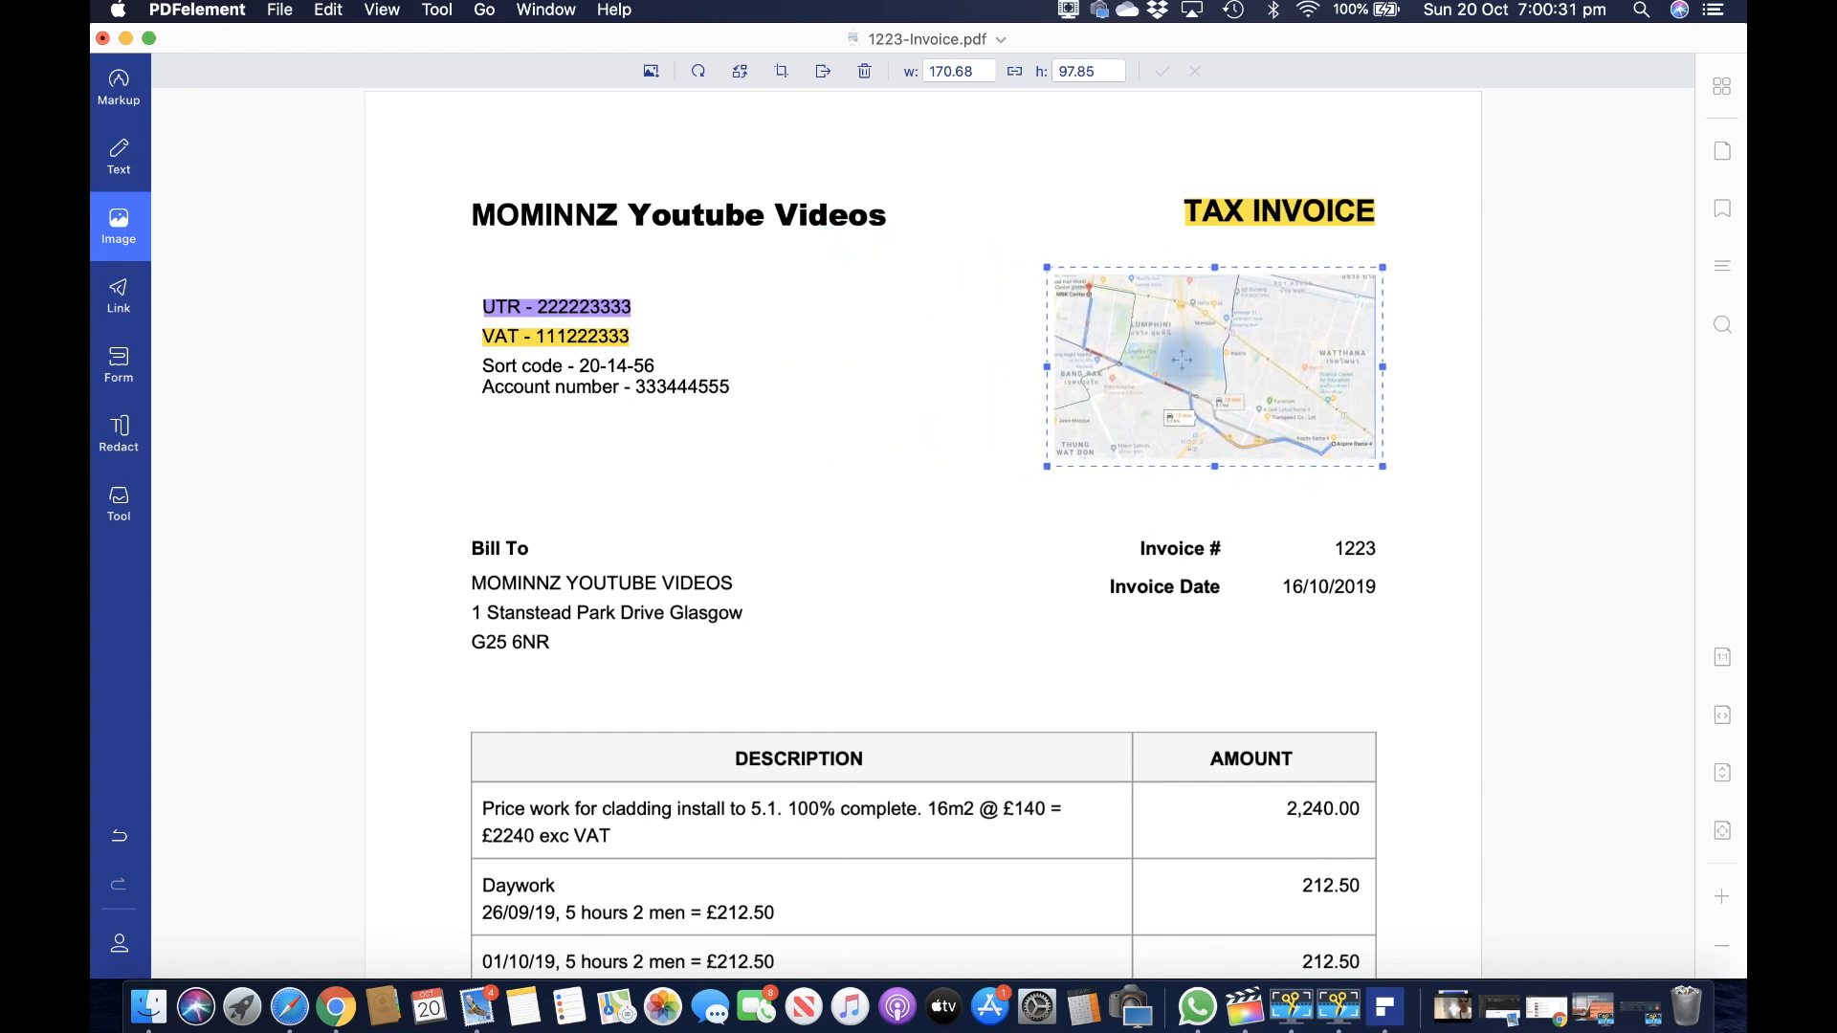
# Step: Shrink the map image to about 93 by 53 below the TAX INVOICE heading and deselect it
pyautogui.click(878, 435)
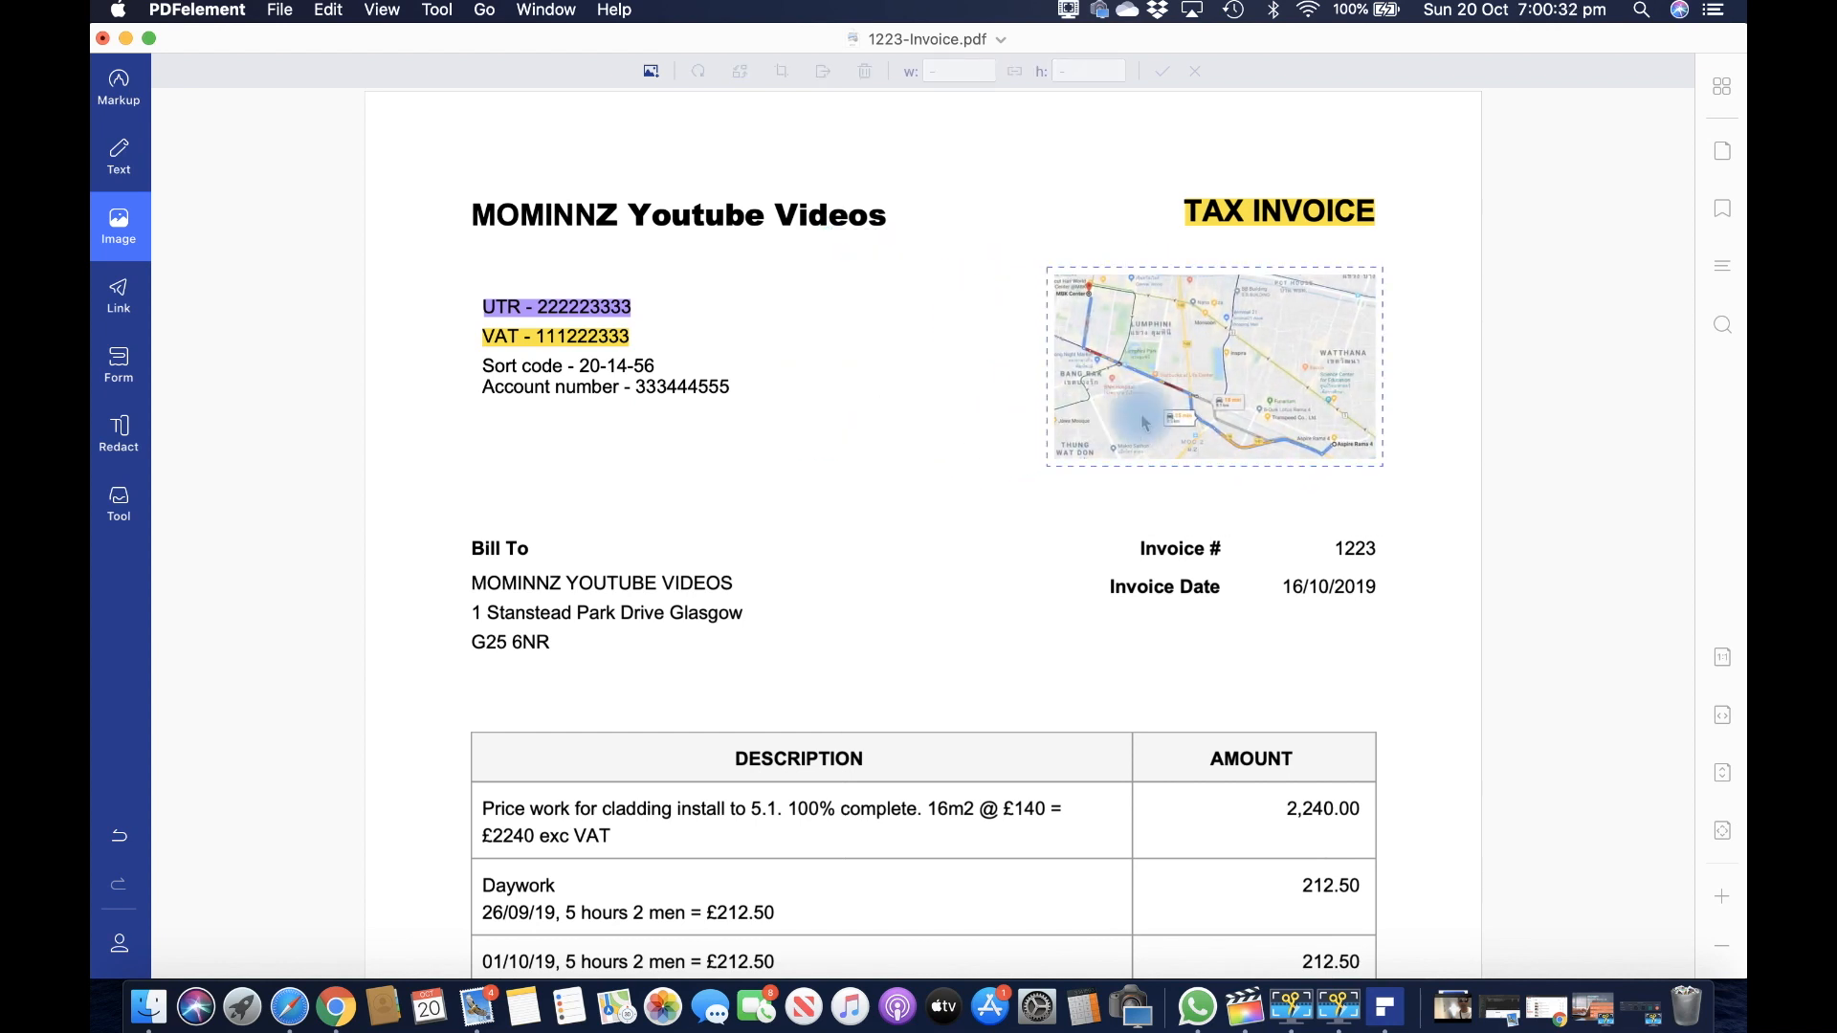
pyautogui.click(1062, 443)
pyautogui.moveTo(1047, 465); pyautogui.dragTo(1203, 375)
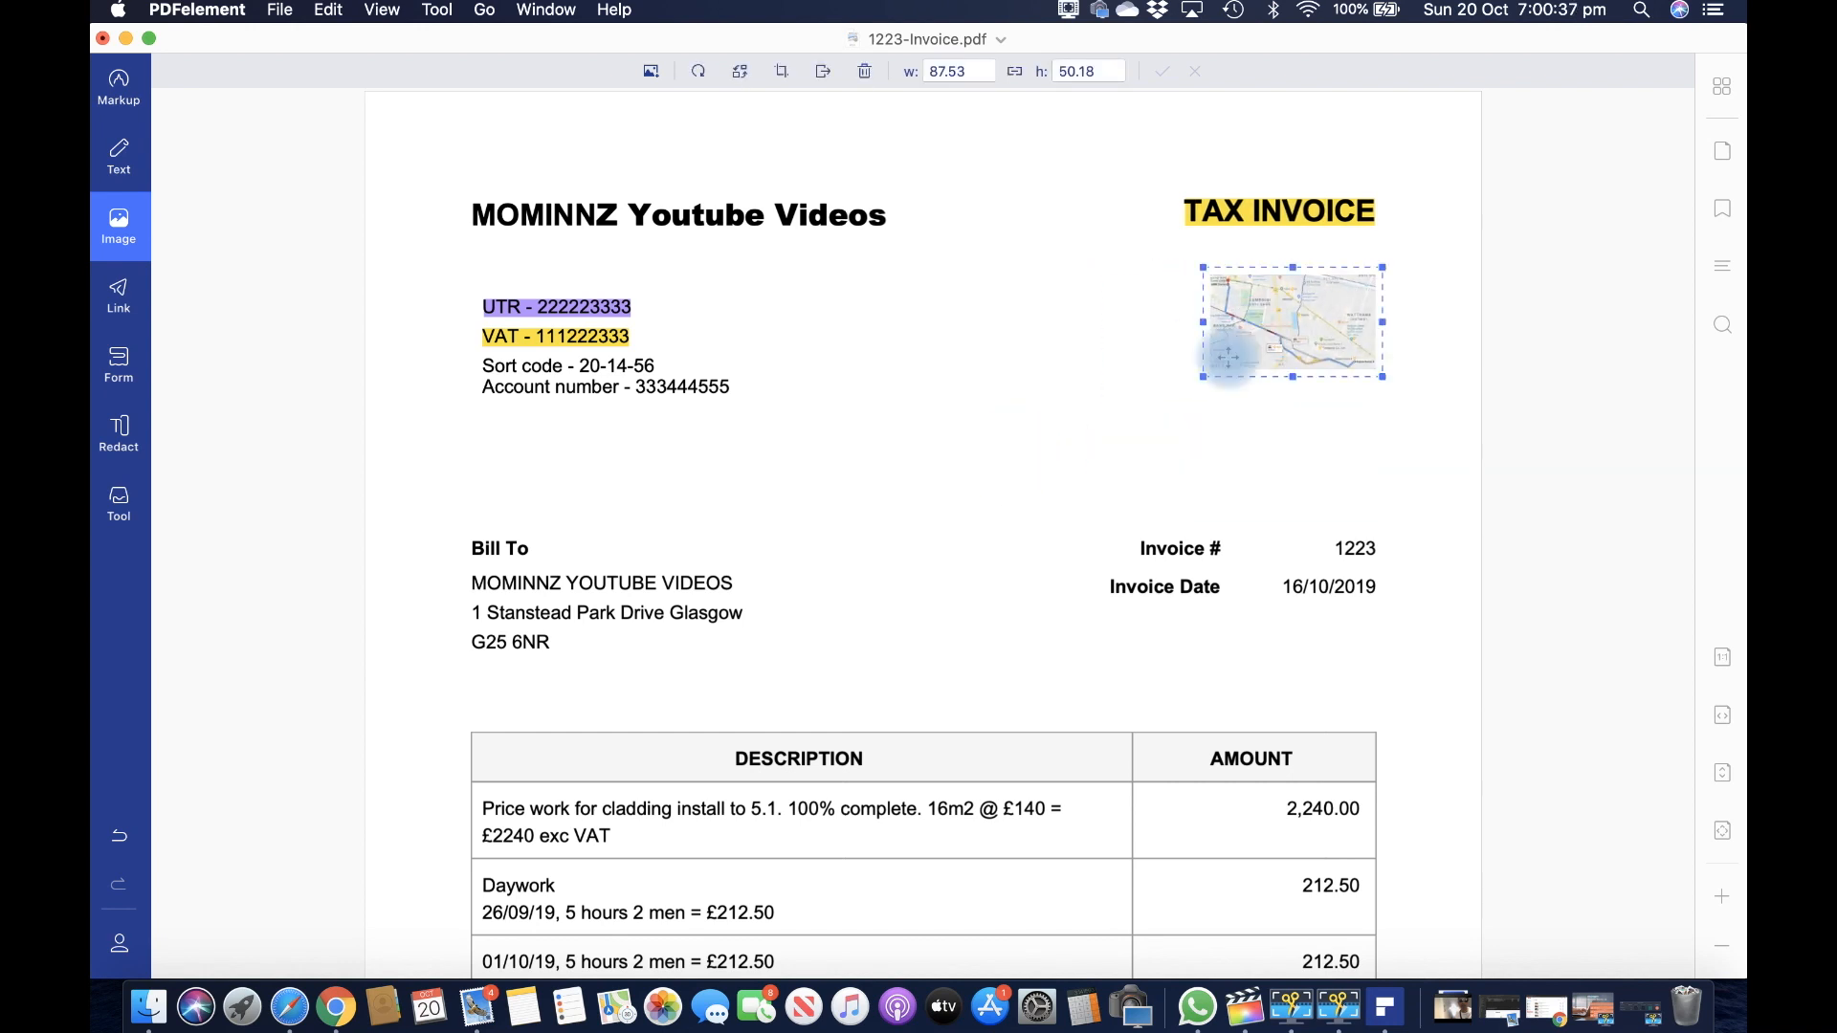
pyautogui.click(926, 480)
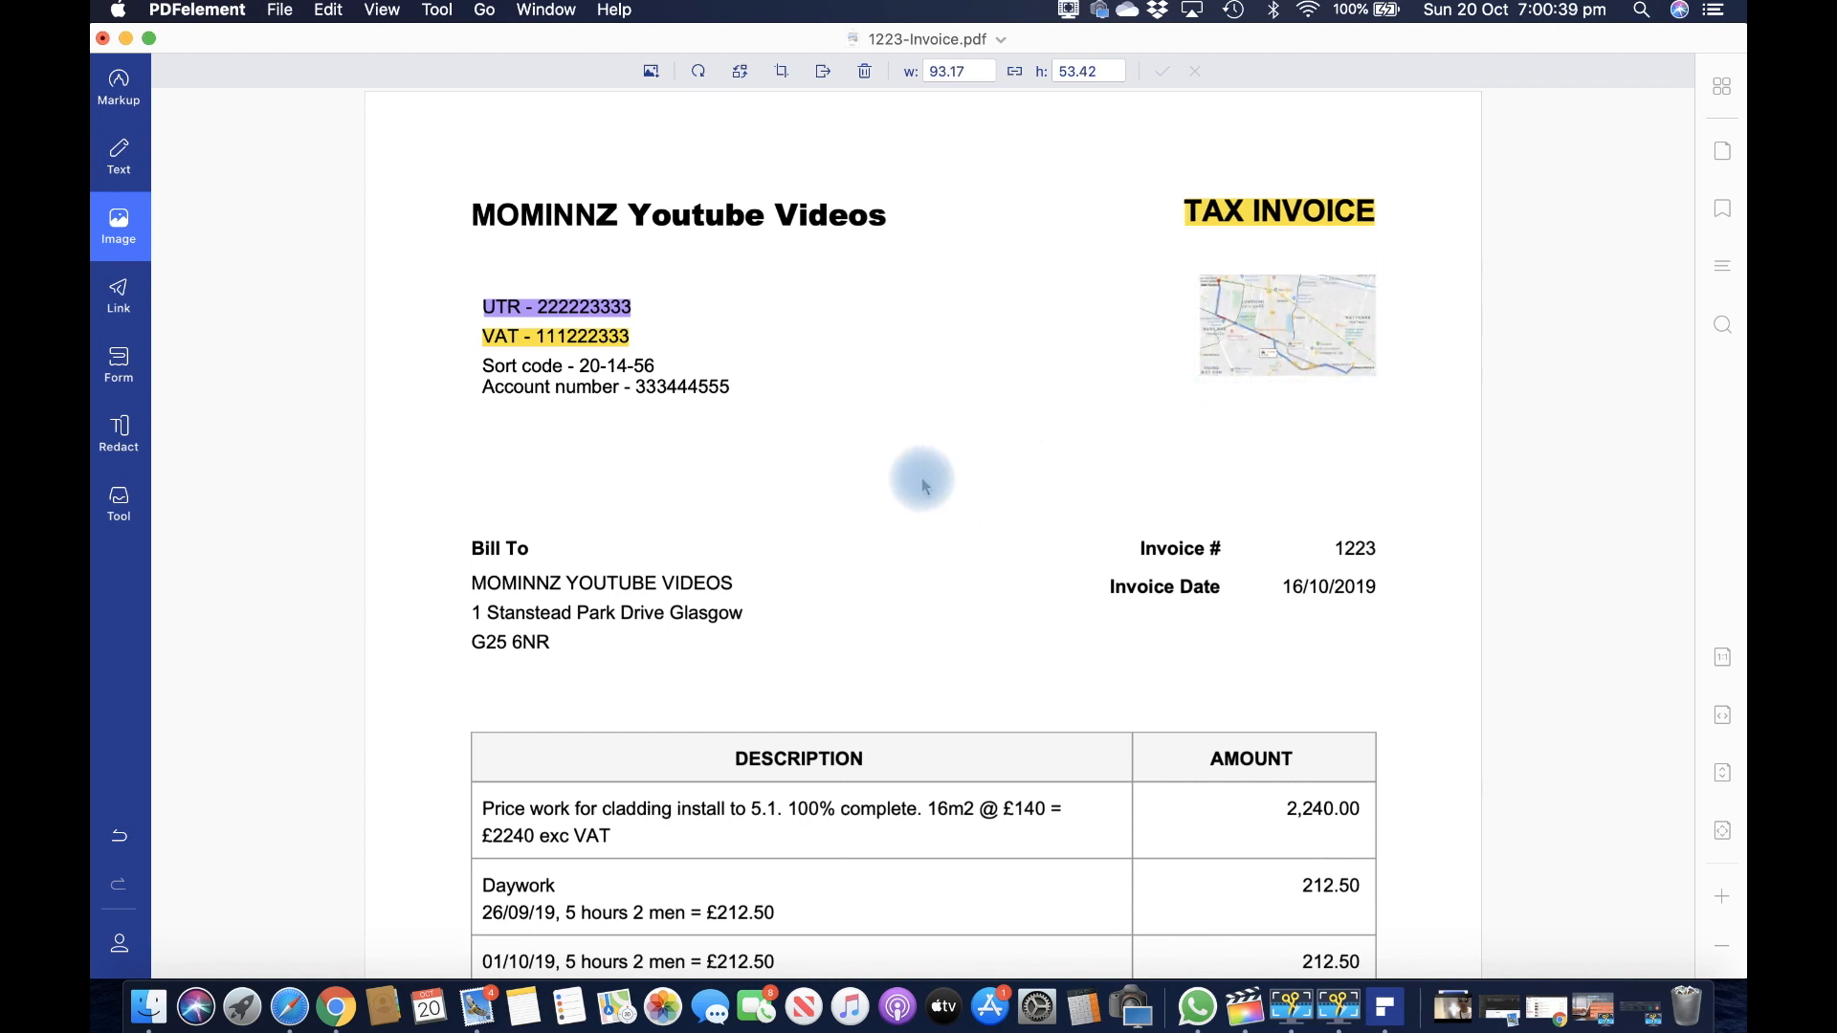
pyautogui.scroll(-2, 924, 485)
pyautogui.scroll(-1, 924, 486)
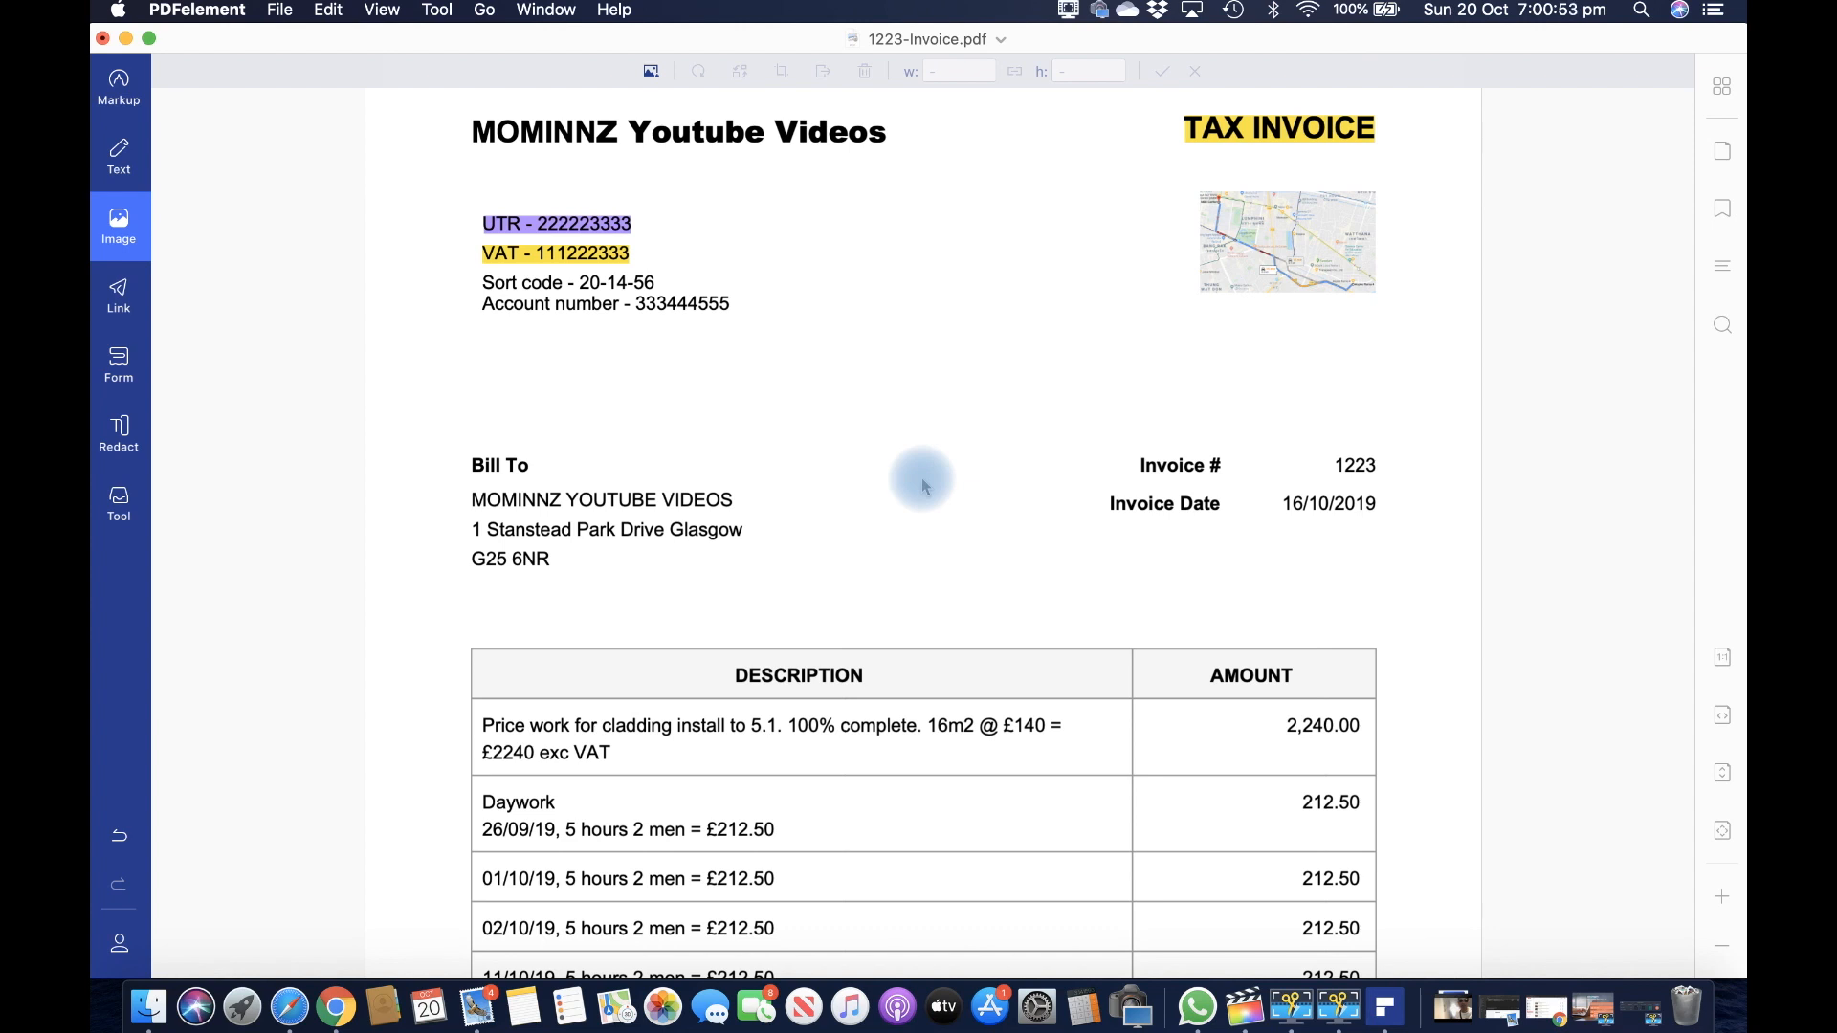
pyautogui.scroll(-3, 924, 485)
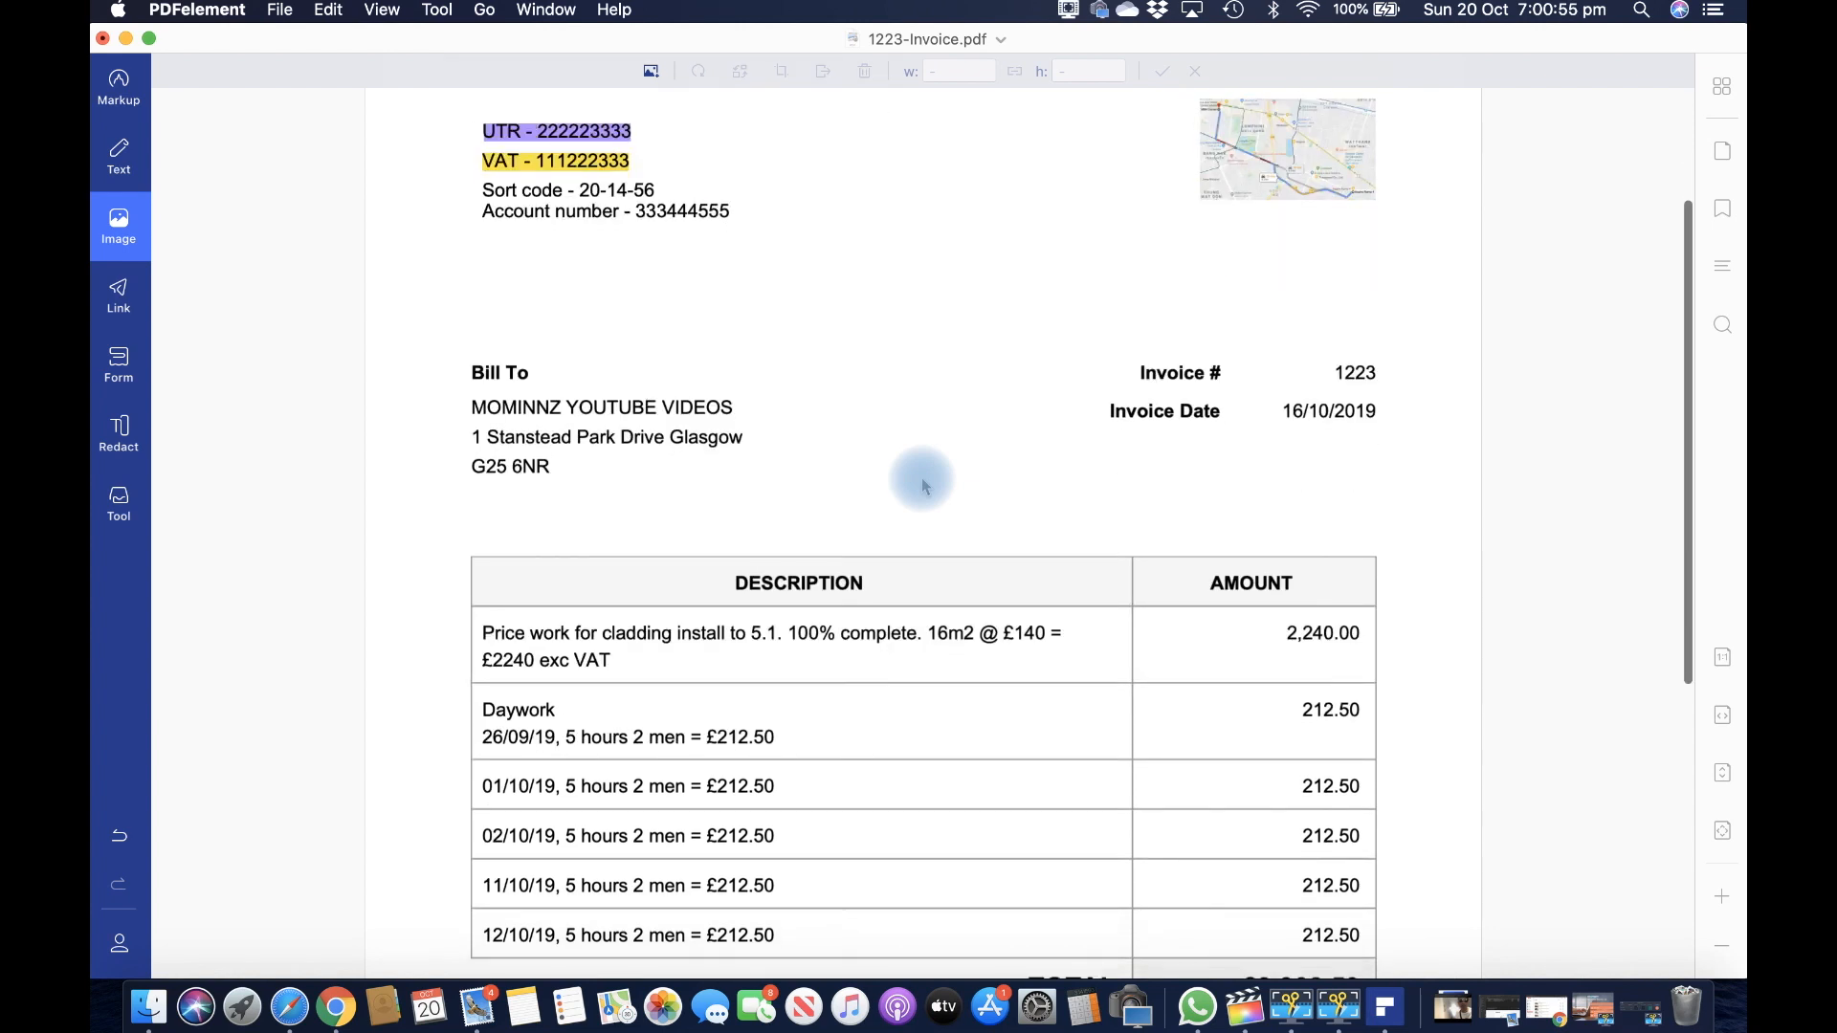
pyautogui.scroll(2, 556, 337)
pyautogui.scroll(-2, 556, 337)
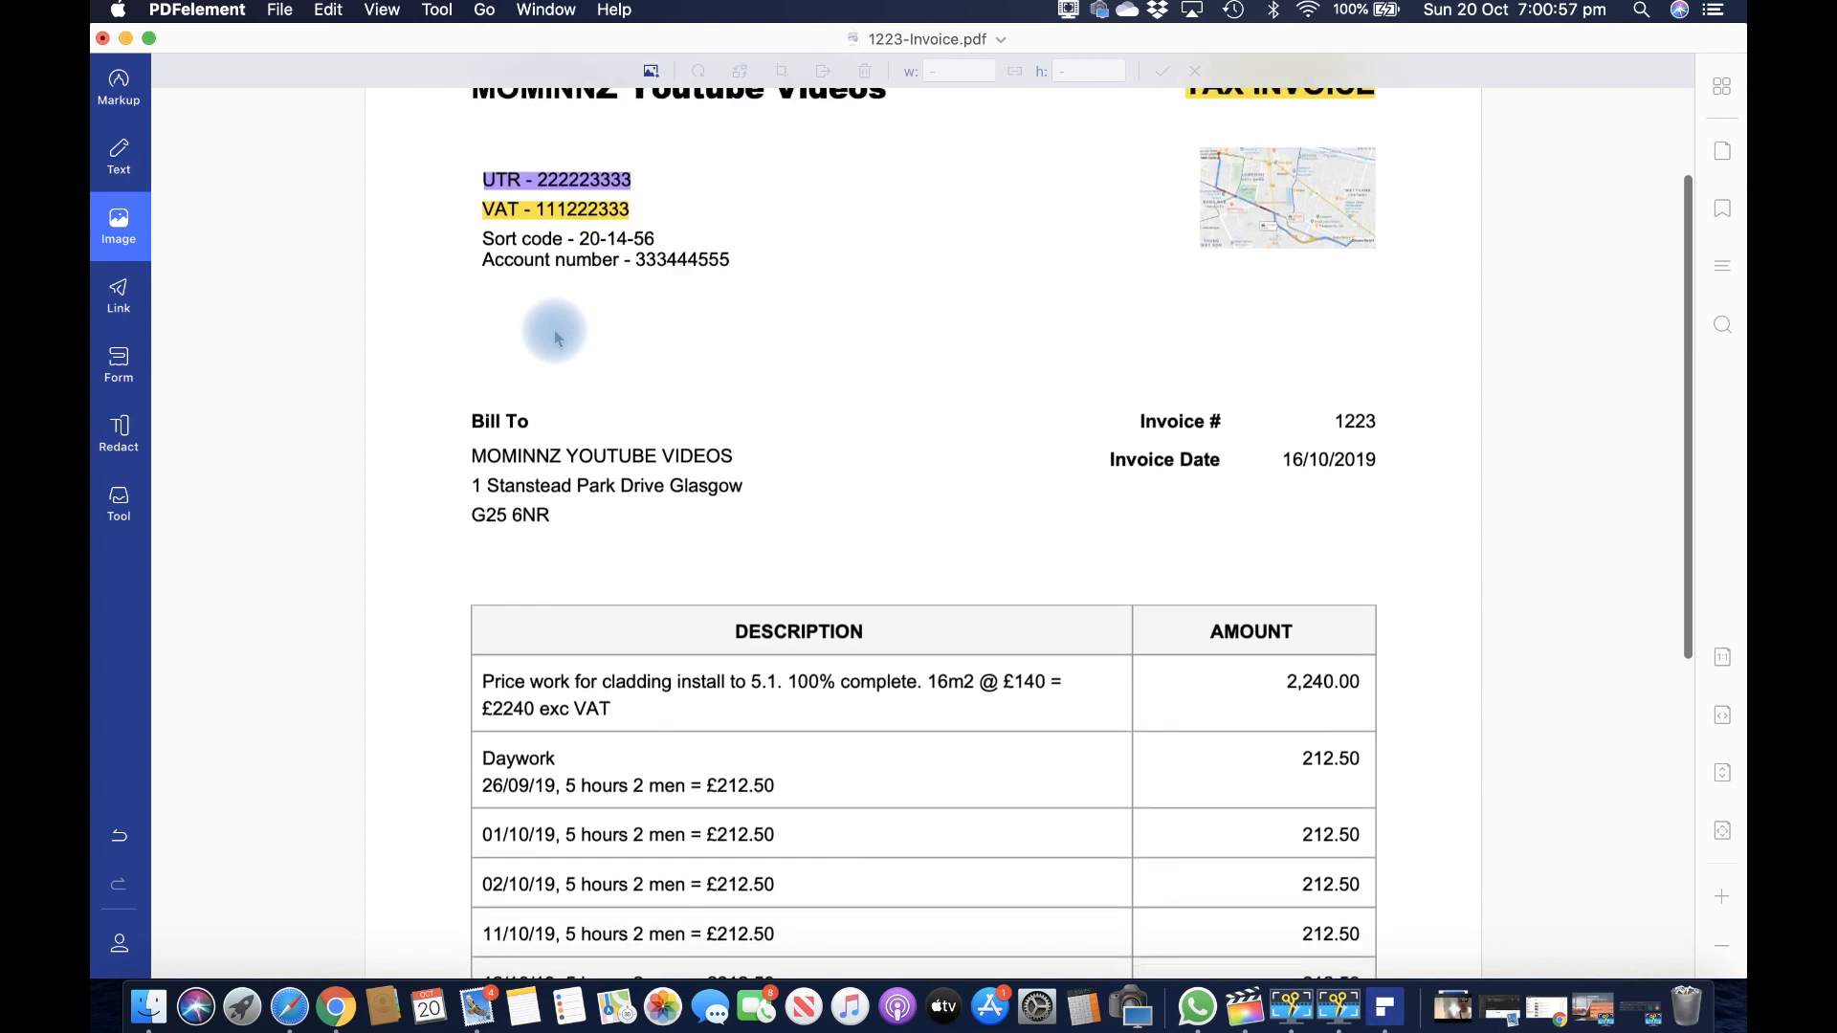
pyautogui.click(119, 296)
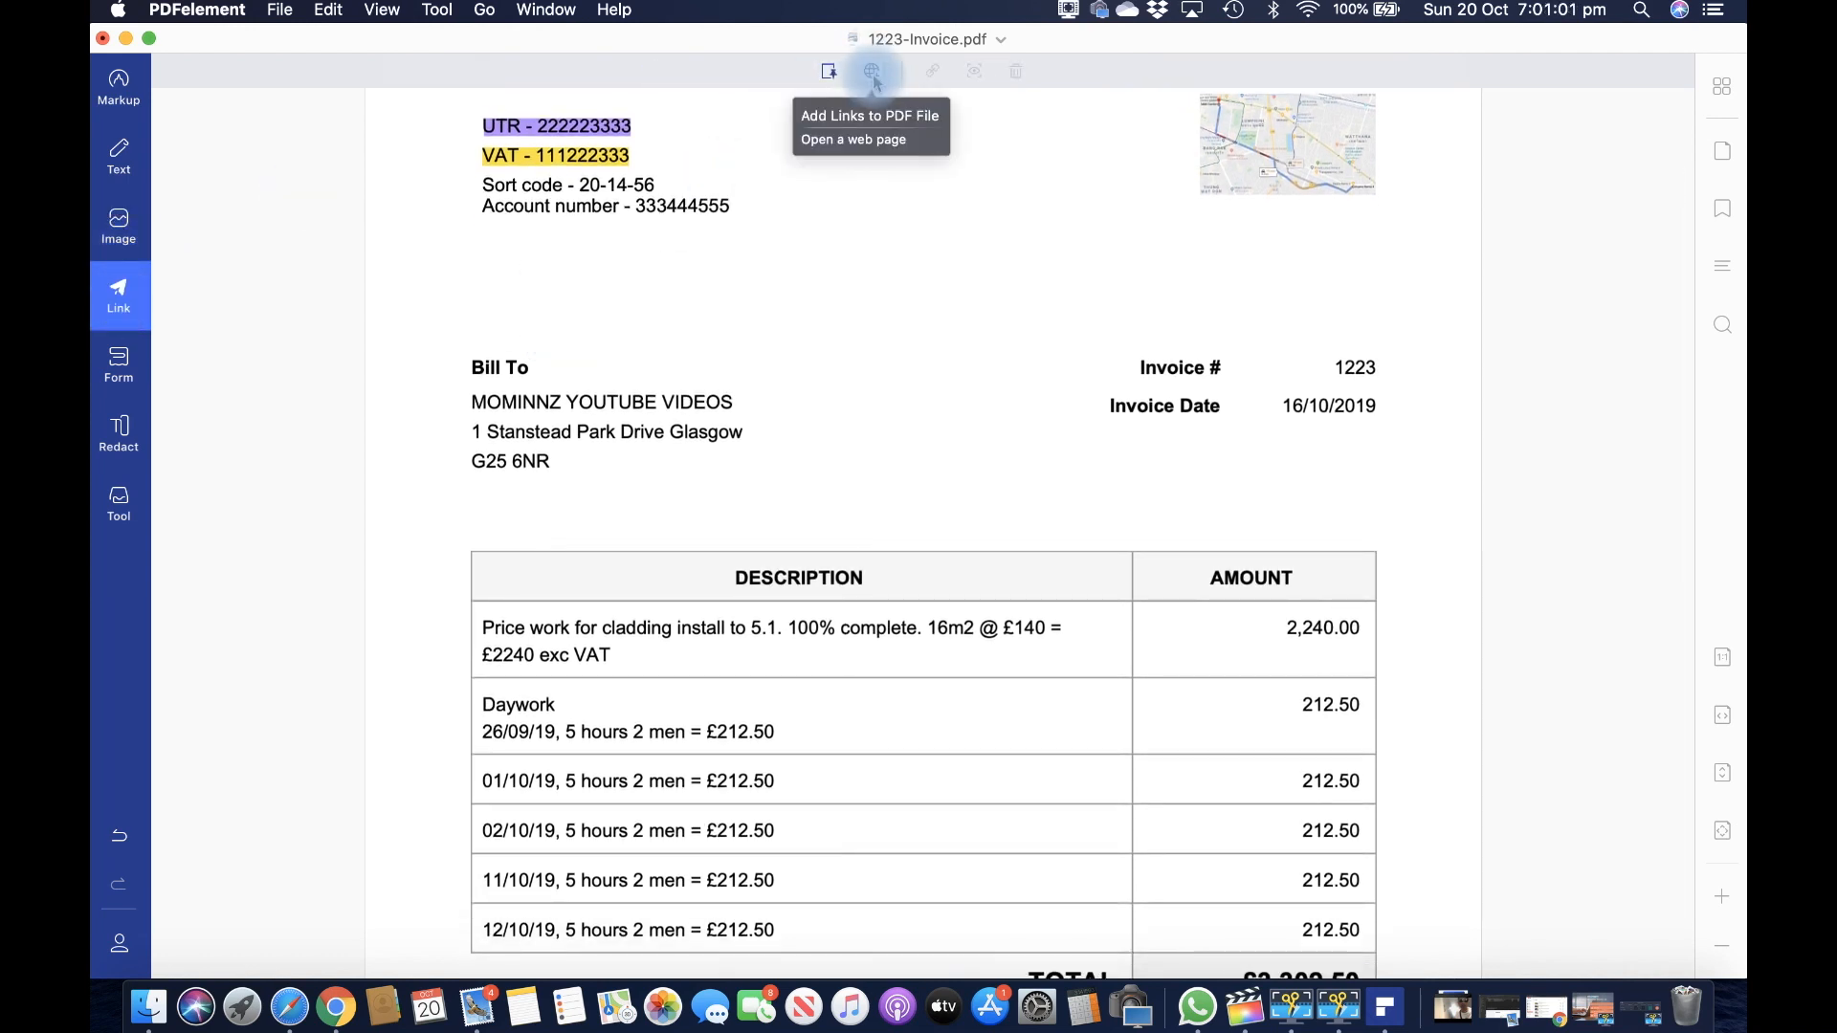
# Step: Add a small check box form field below the account number line and deselect it
pyautogui.click(118, 363)
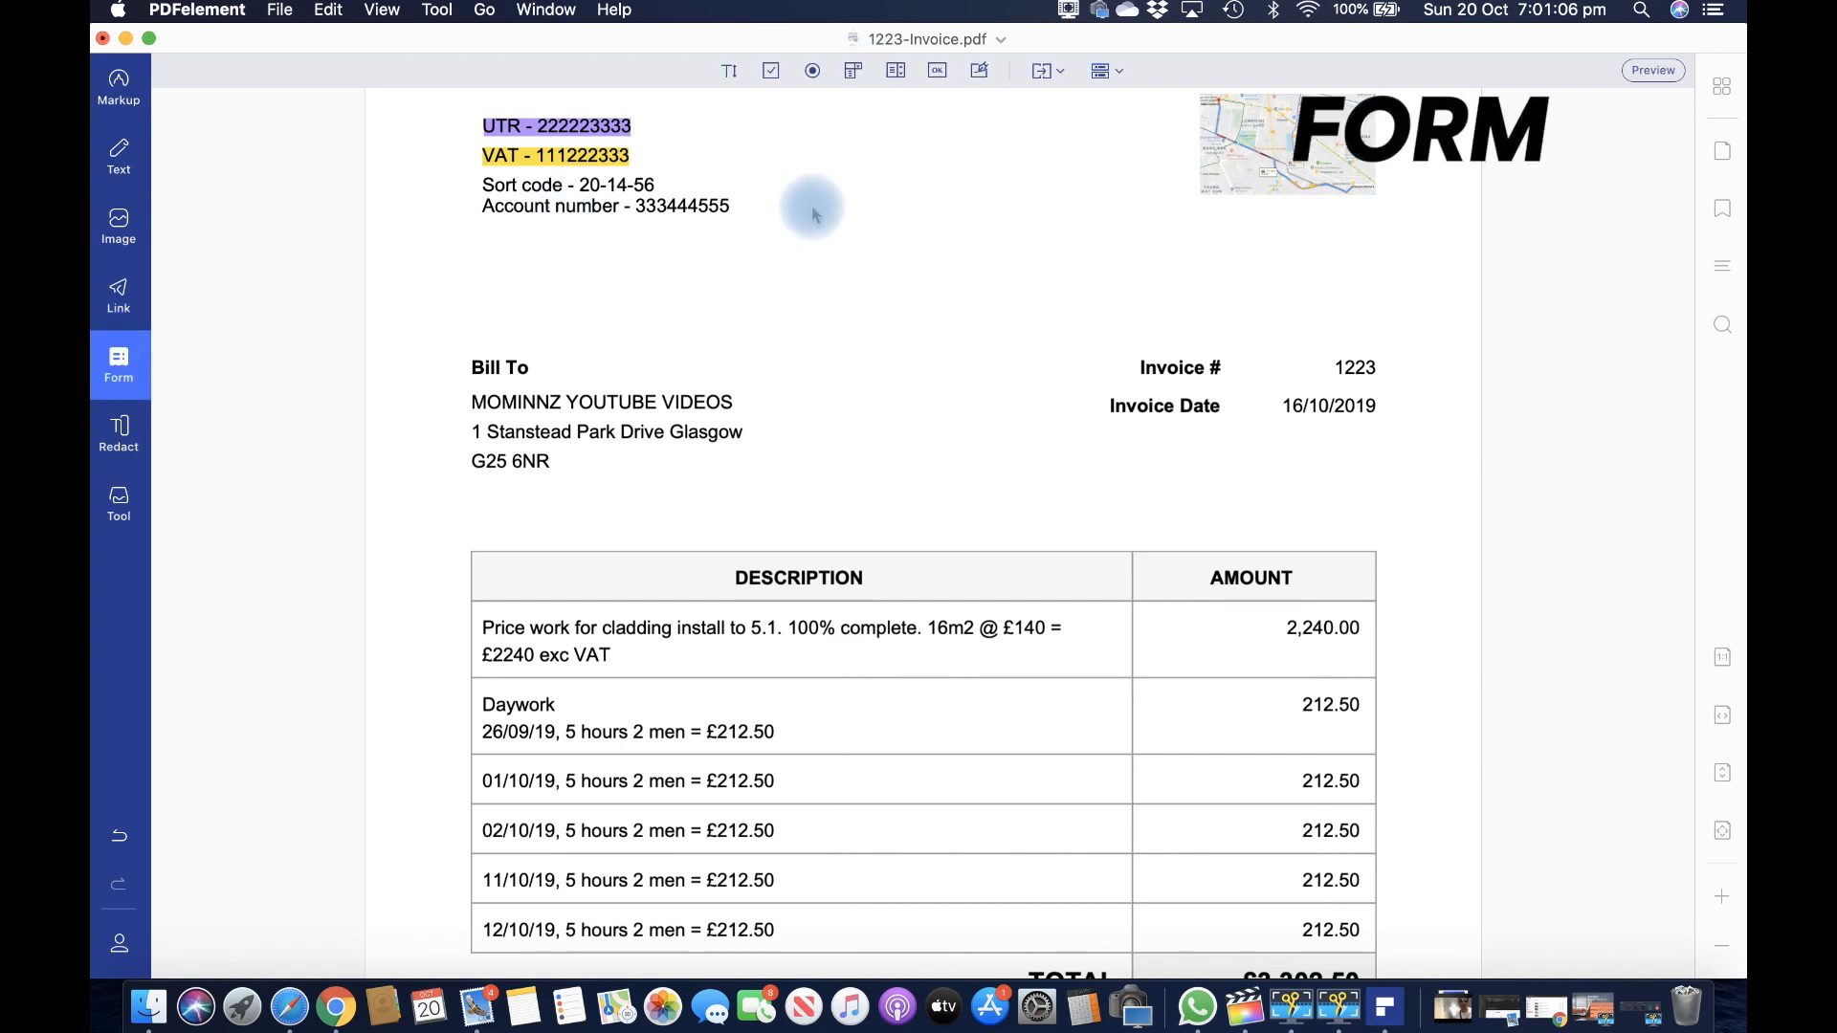
pyautogui.scroll(-1, 811, 211)
pyautogui.scroll(2, 812, 210)
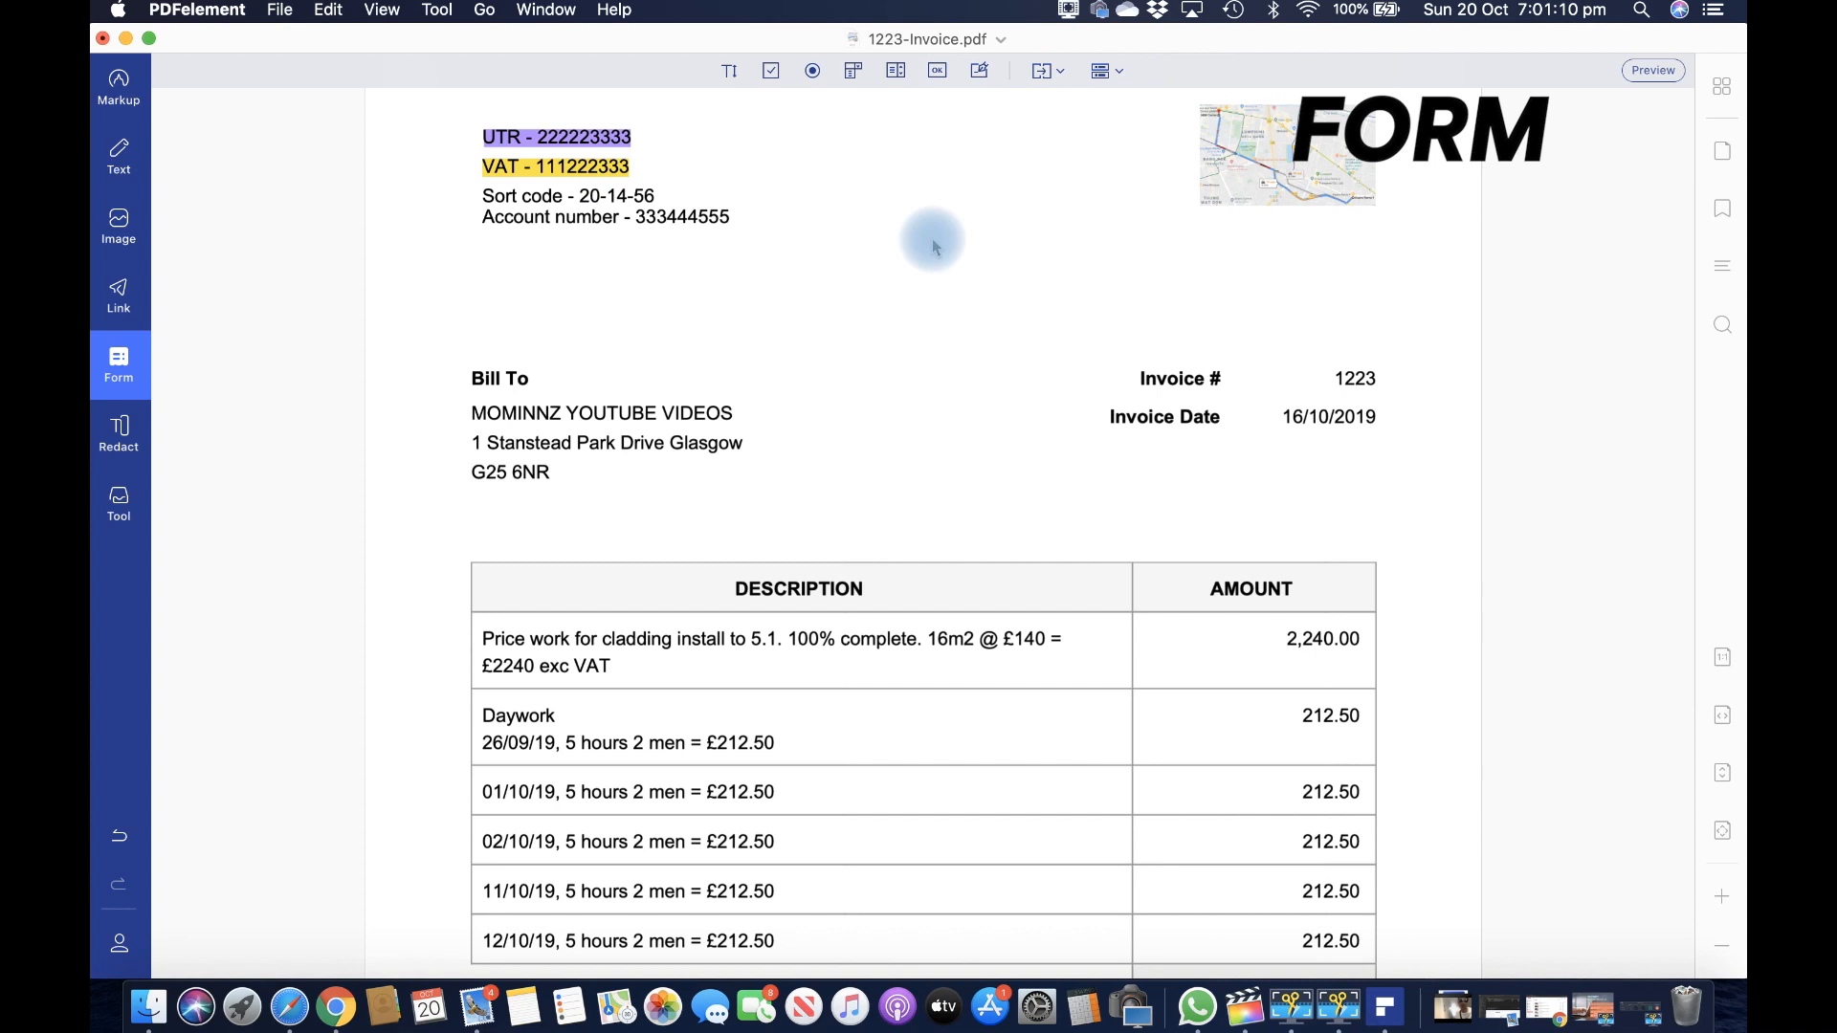
pyautogui.click(771, 72)
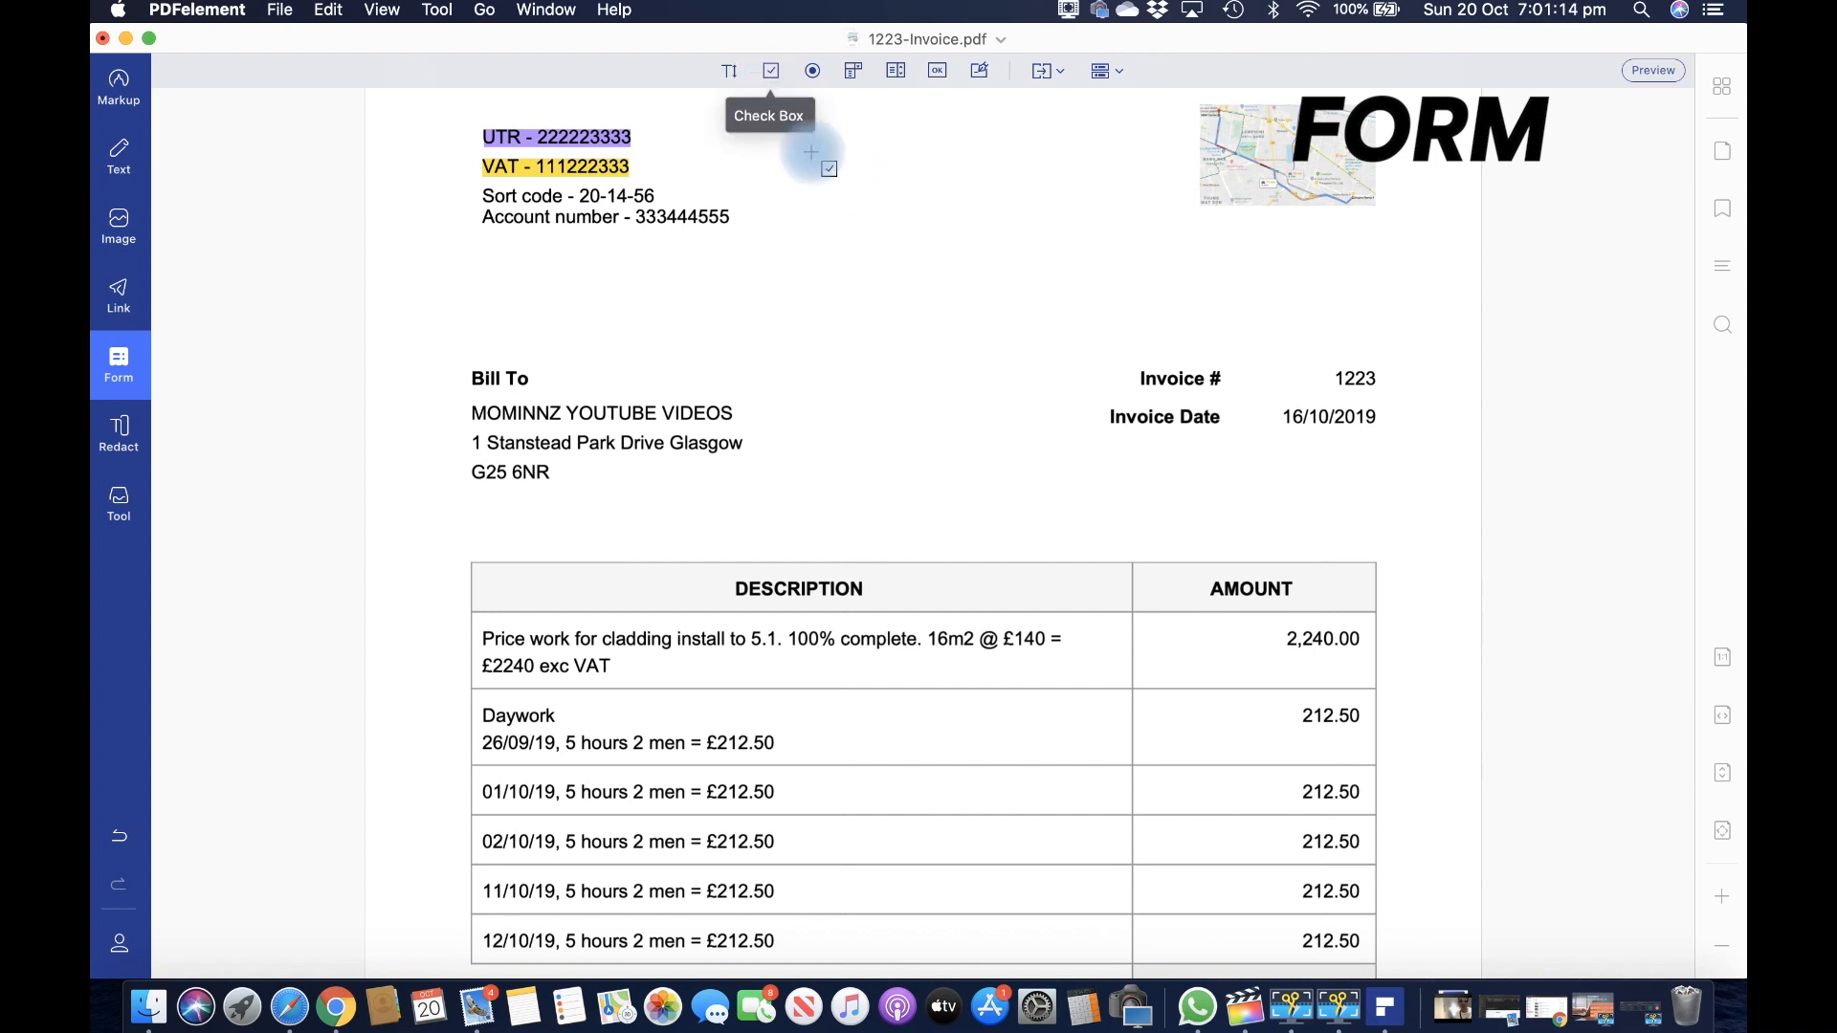
pyautogui.moveTo(551, 259); pyautogui.dragTo(583, 285)
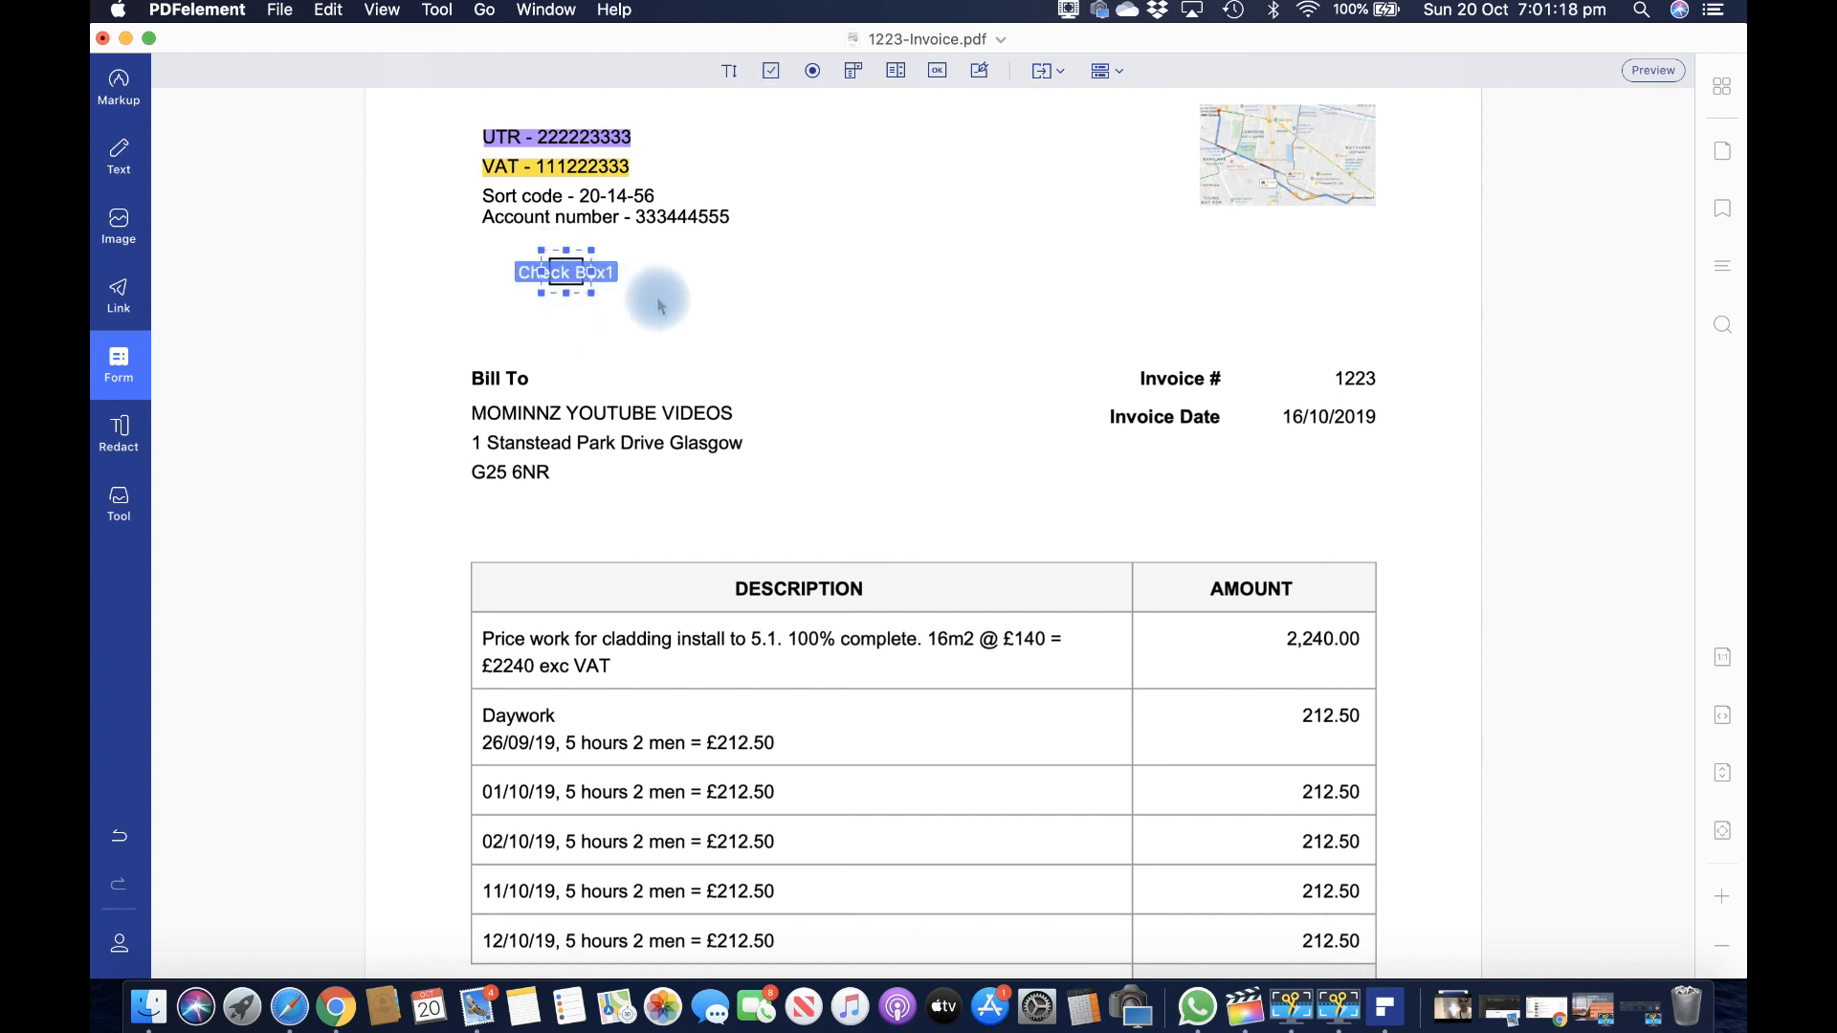
pyautogui.click(629, 320)
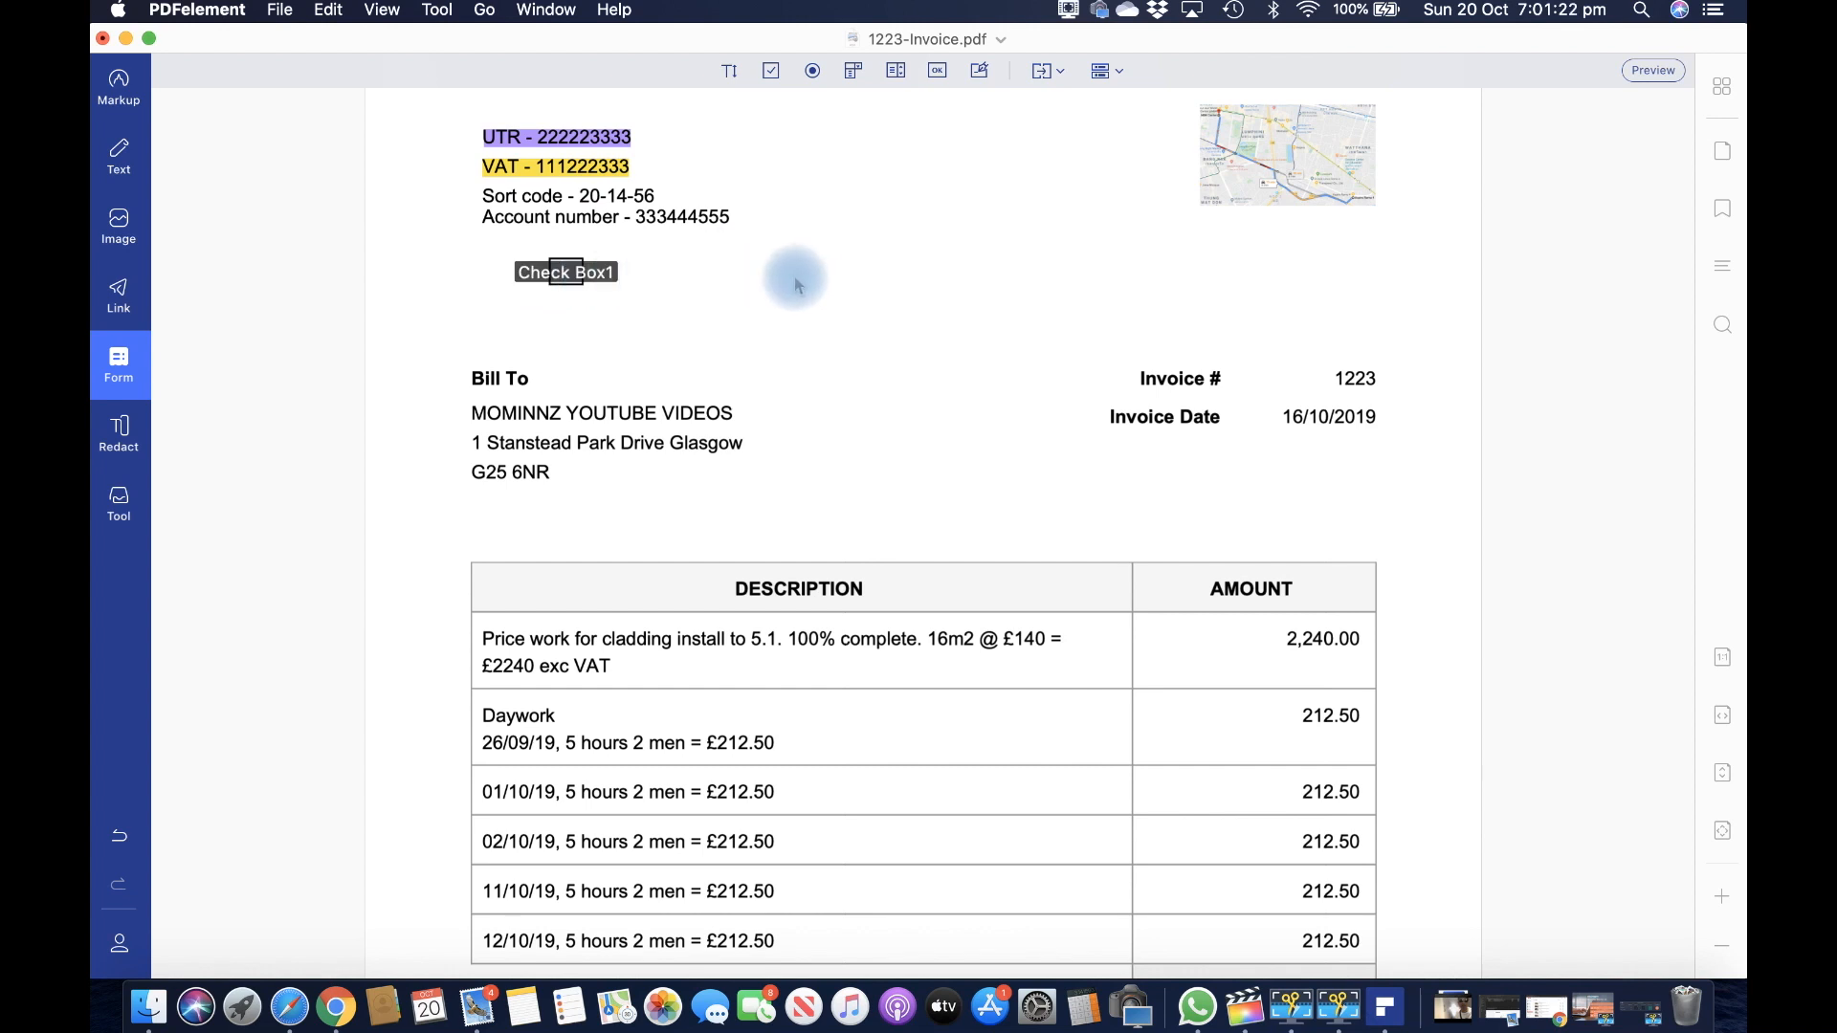
# Step: Add a small button form field directly below the check box and preview the form
pyautogui.click(936, 74)
pyautogui.moveTo(553, 304)
pyautogui.mouseDown()
pyautogui.moveTo(600, 341)
pyautogui.moveTo(571, 321)
pyautogui.mouseUp()
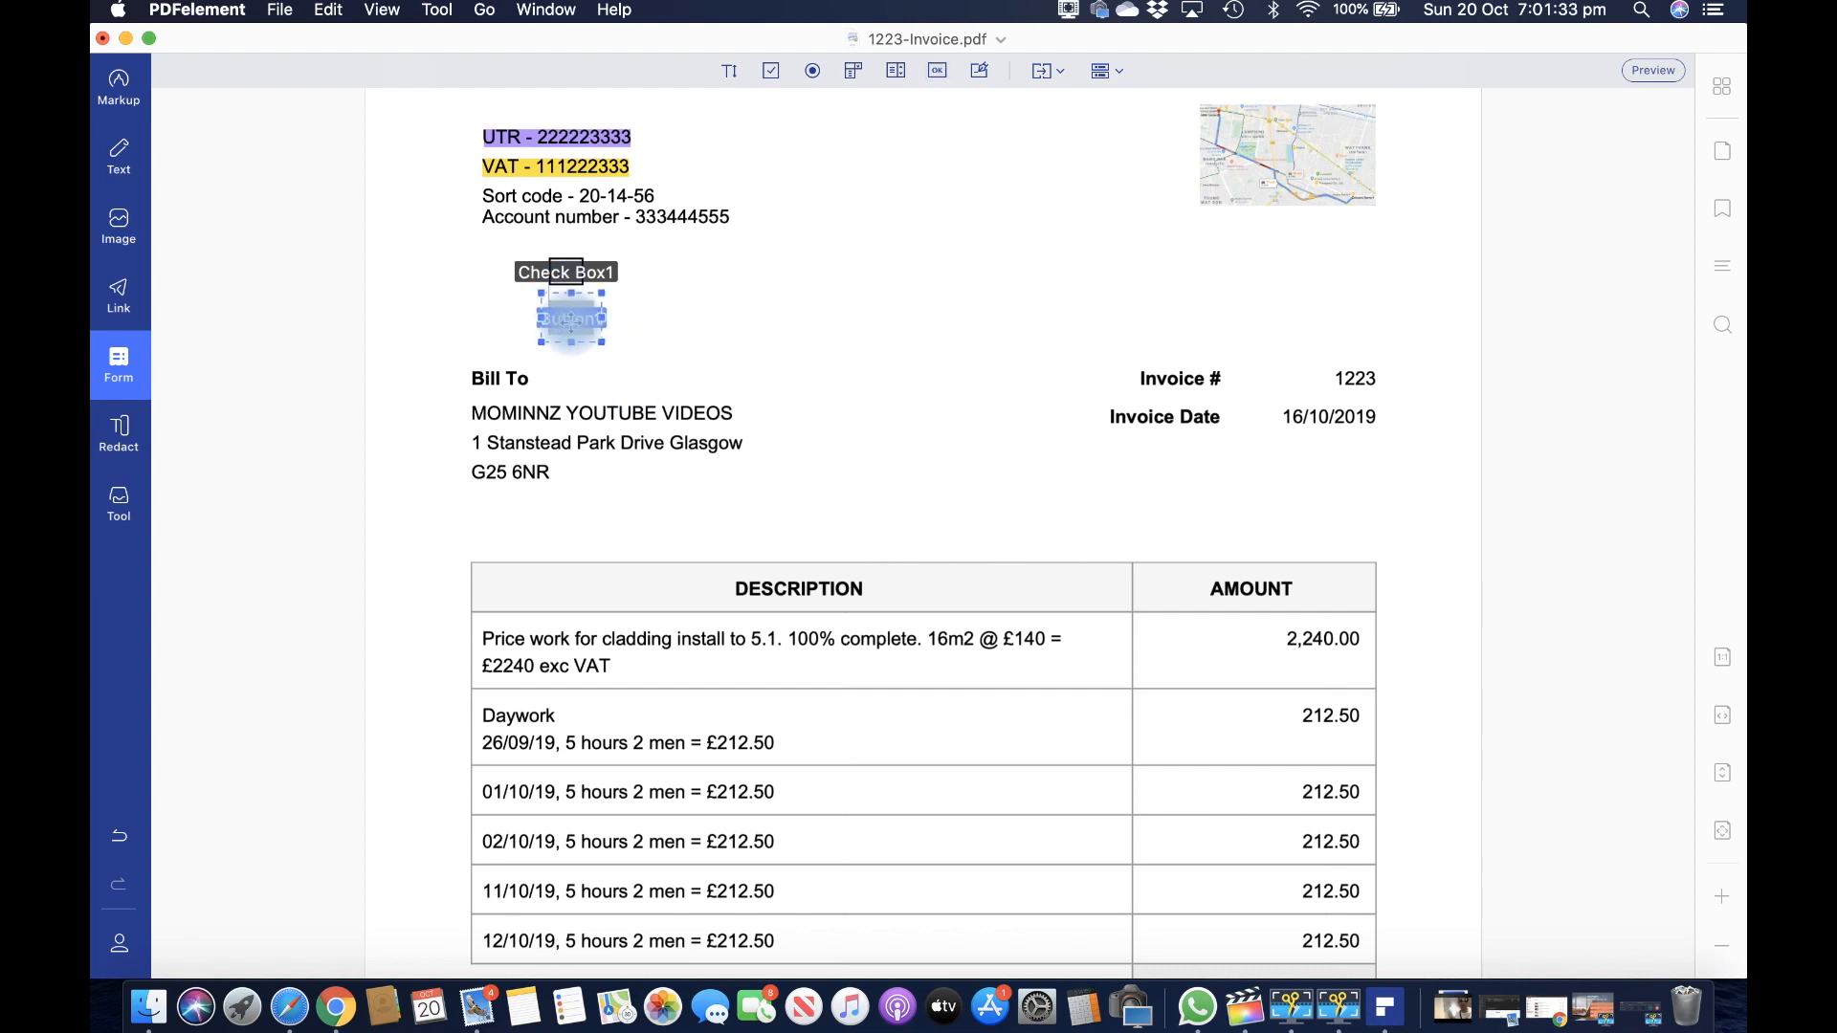
pyautogui.click(751, 335)
pyautogui.click(566, 271)
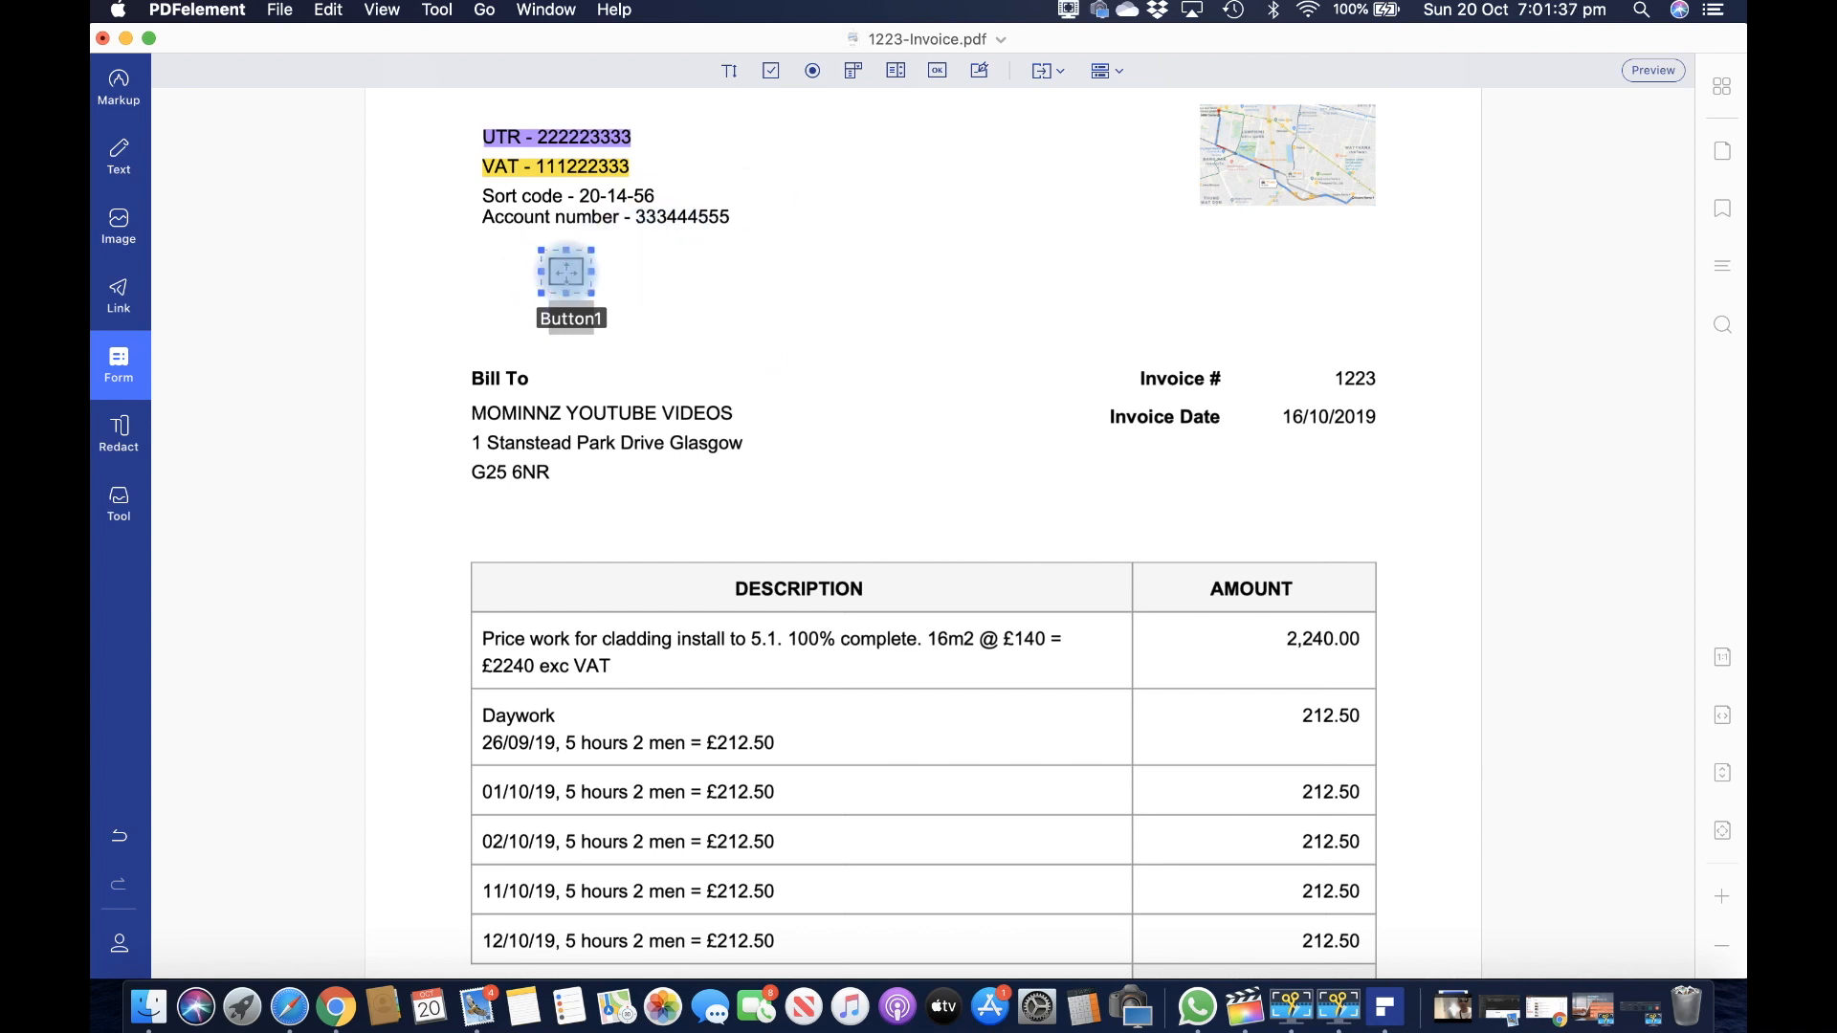
pyautogui.click(1647, 74)
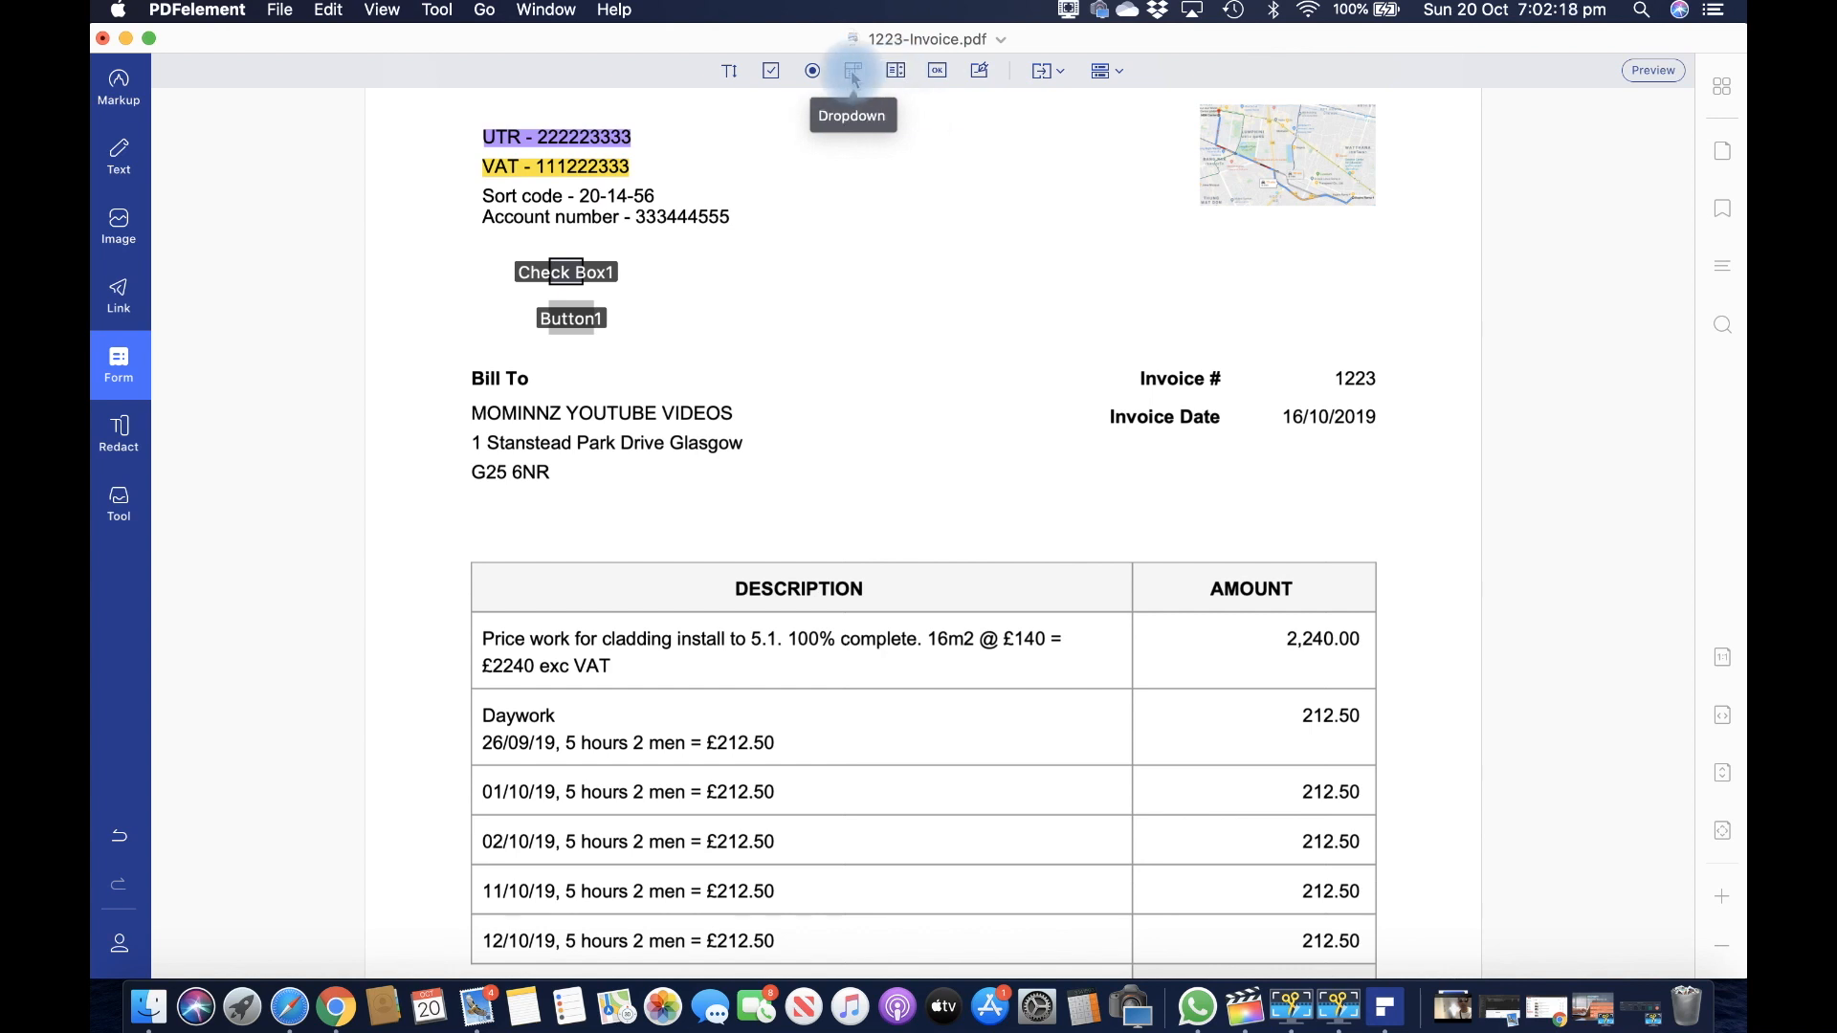
# Step: Add a wide text form field beside the check box, with the name "Test test" and the tooltip "test1"
pyautogui.click(728, 72)
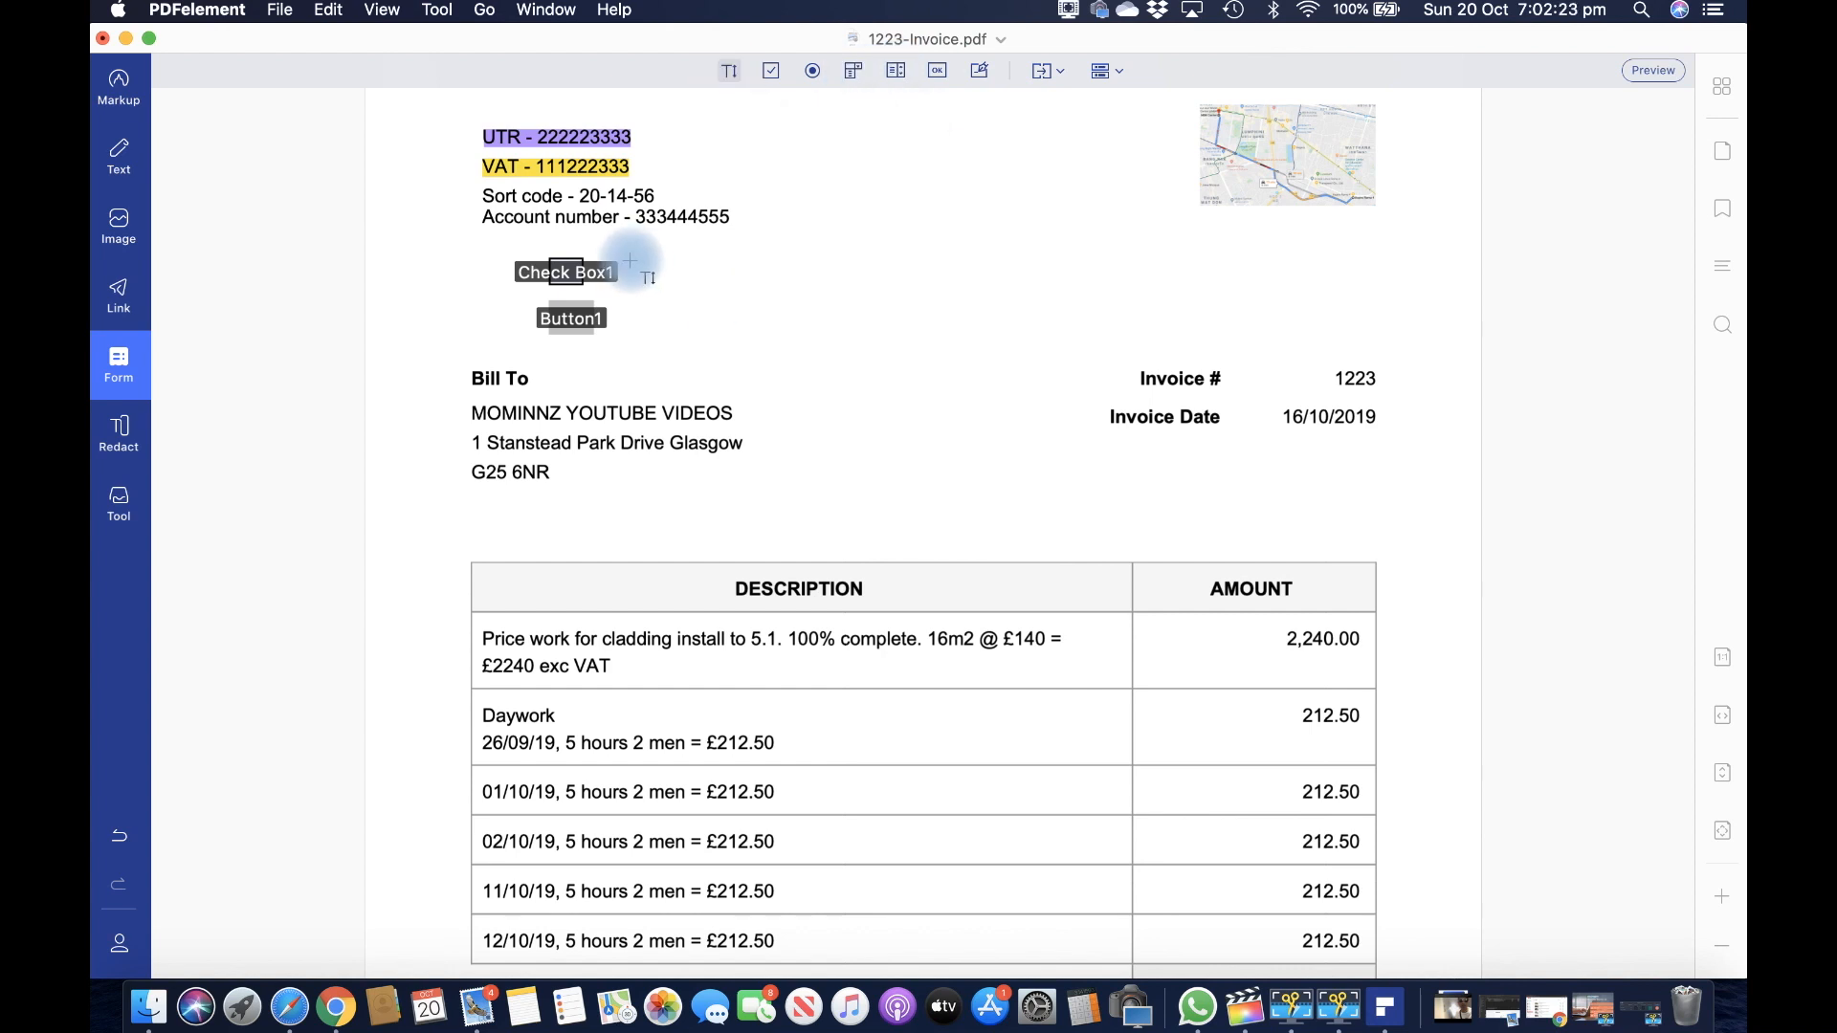
pyautogui.moveTo(629, 257); pyautogui.dragTo(842, 292)
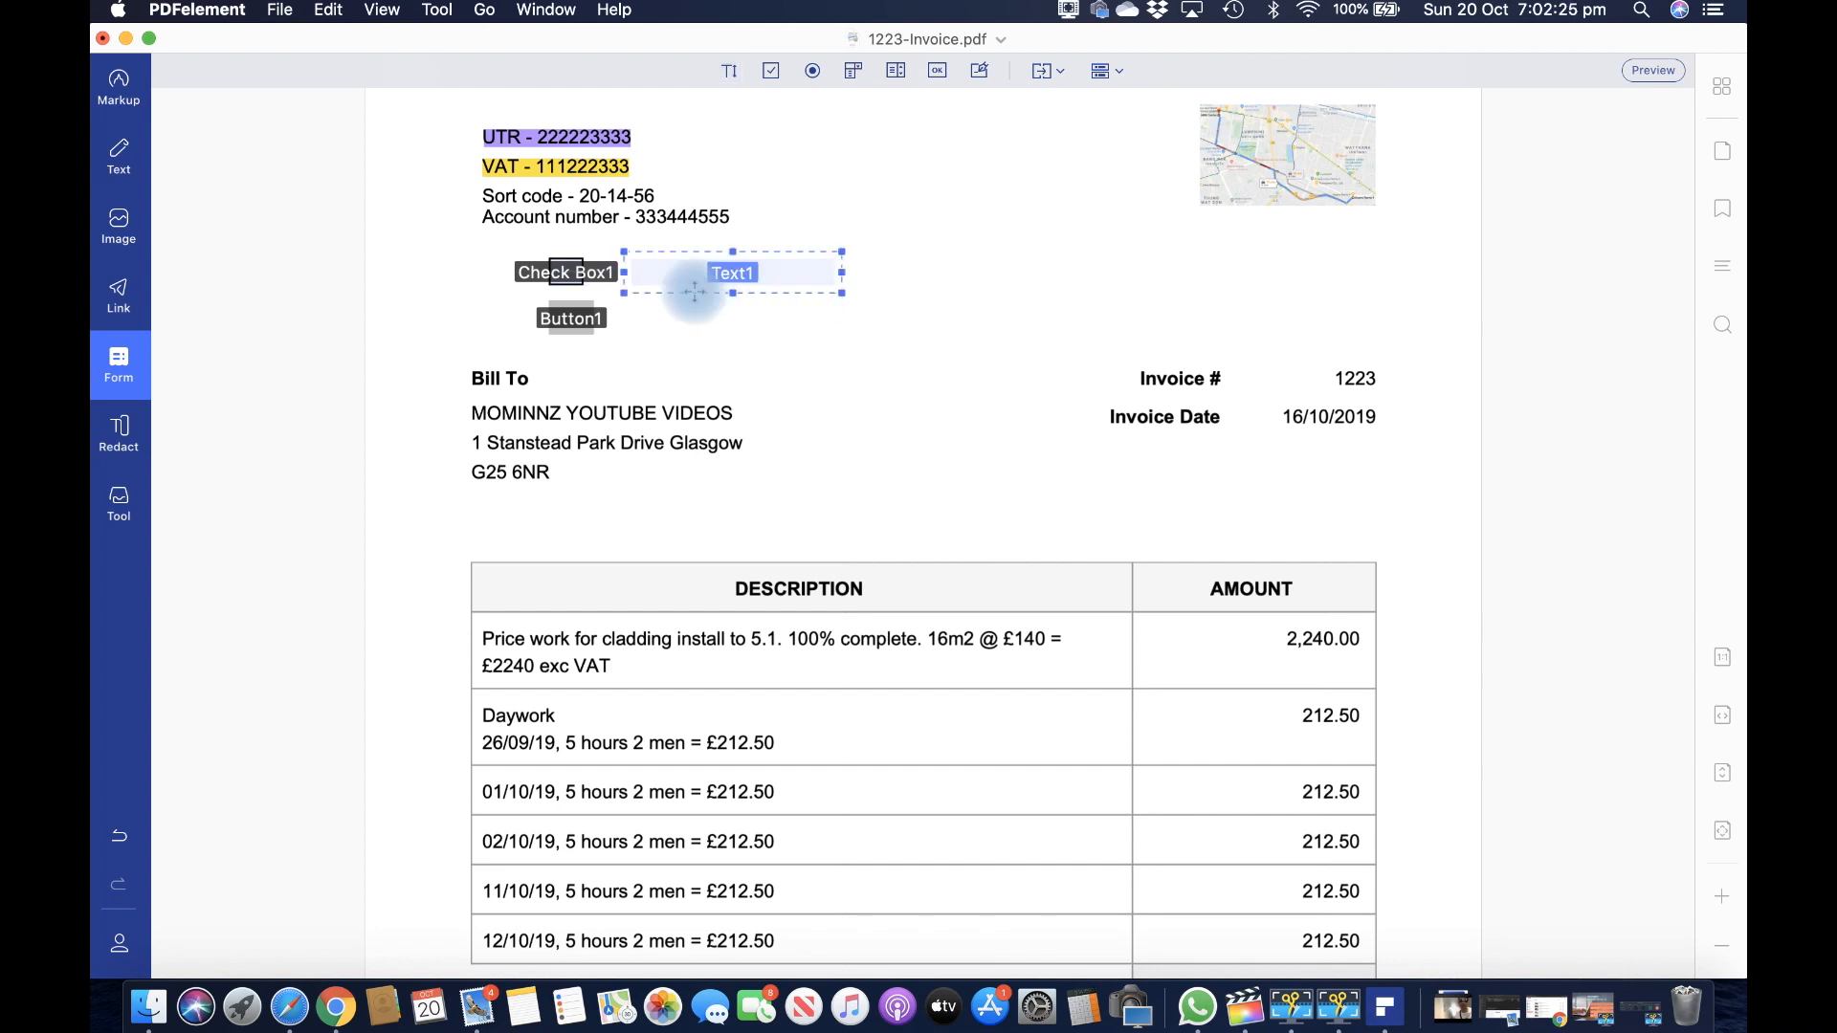
pyautogui.doubleClick(725, 274)
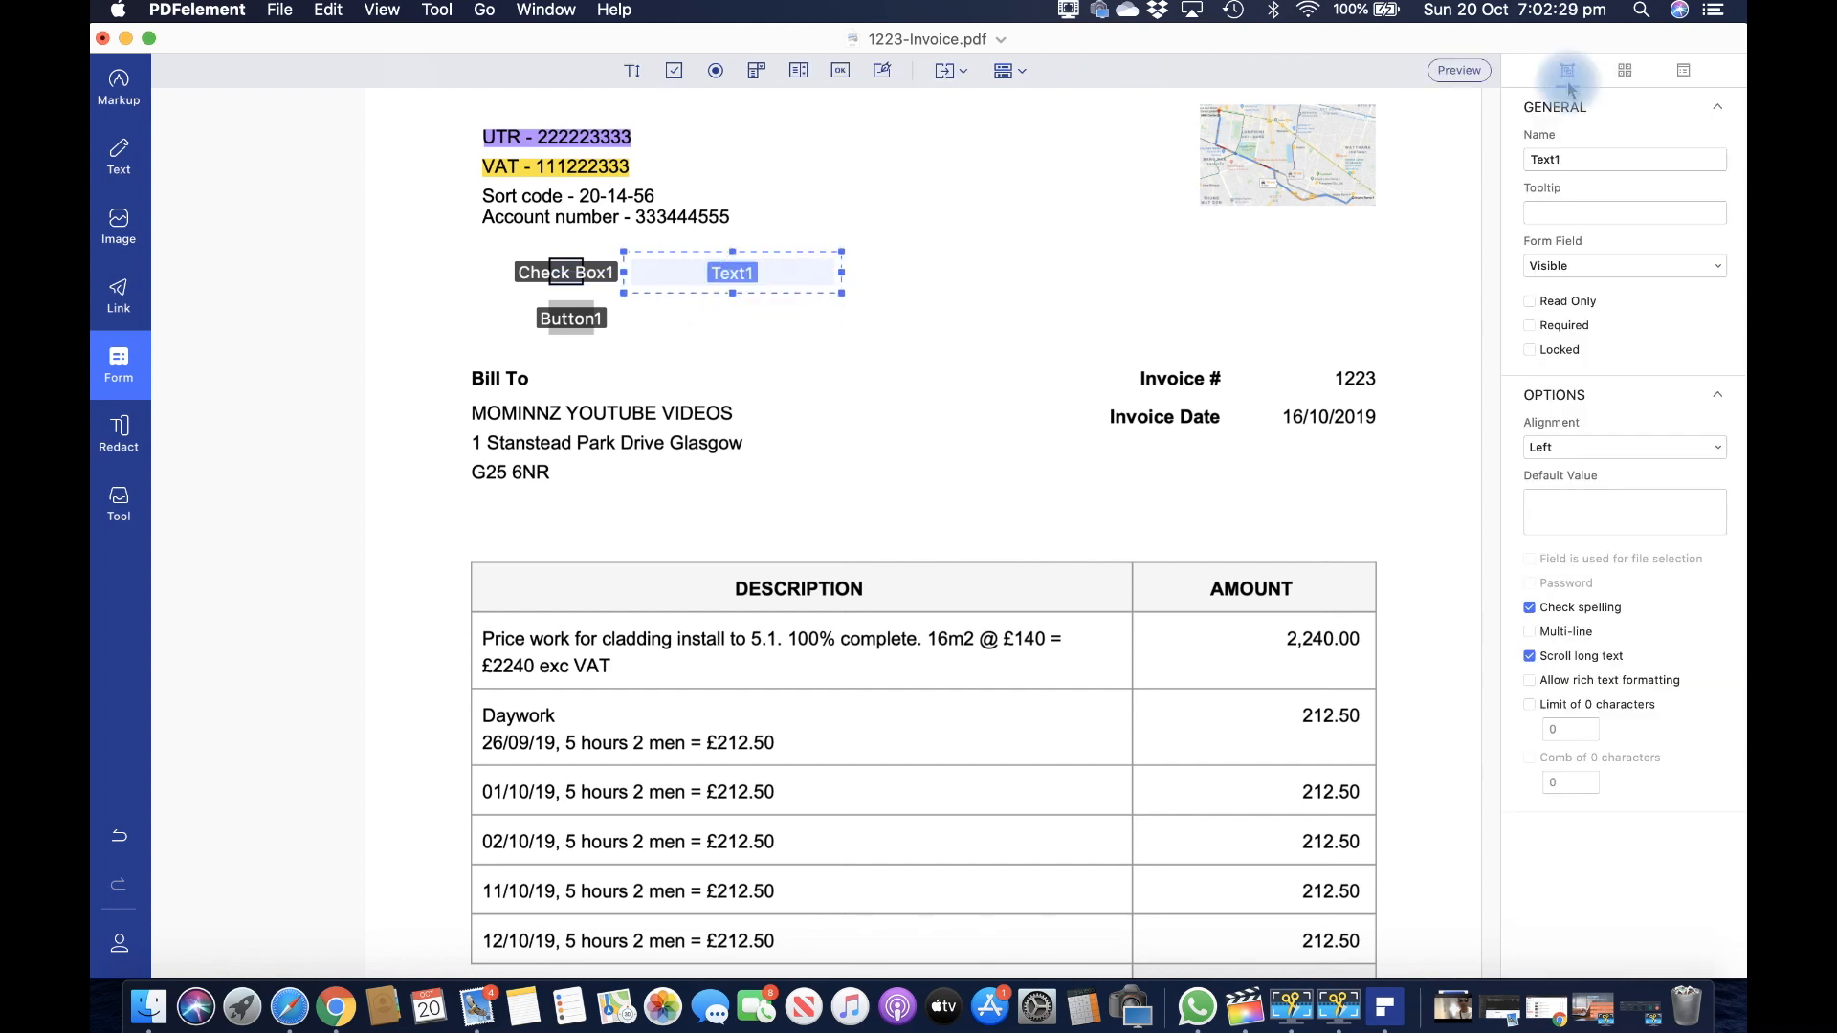
pyautogui.click(1589, 156)
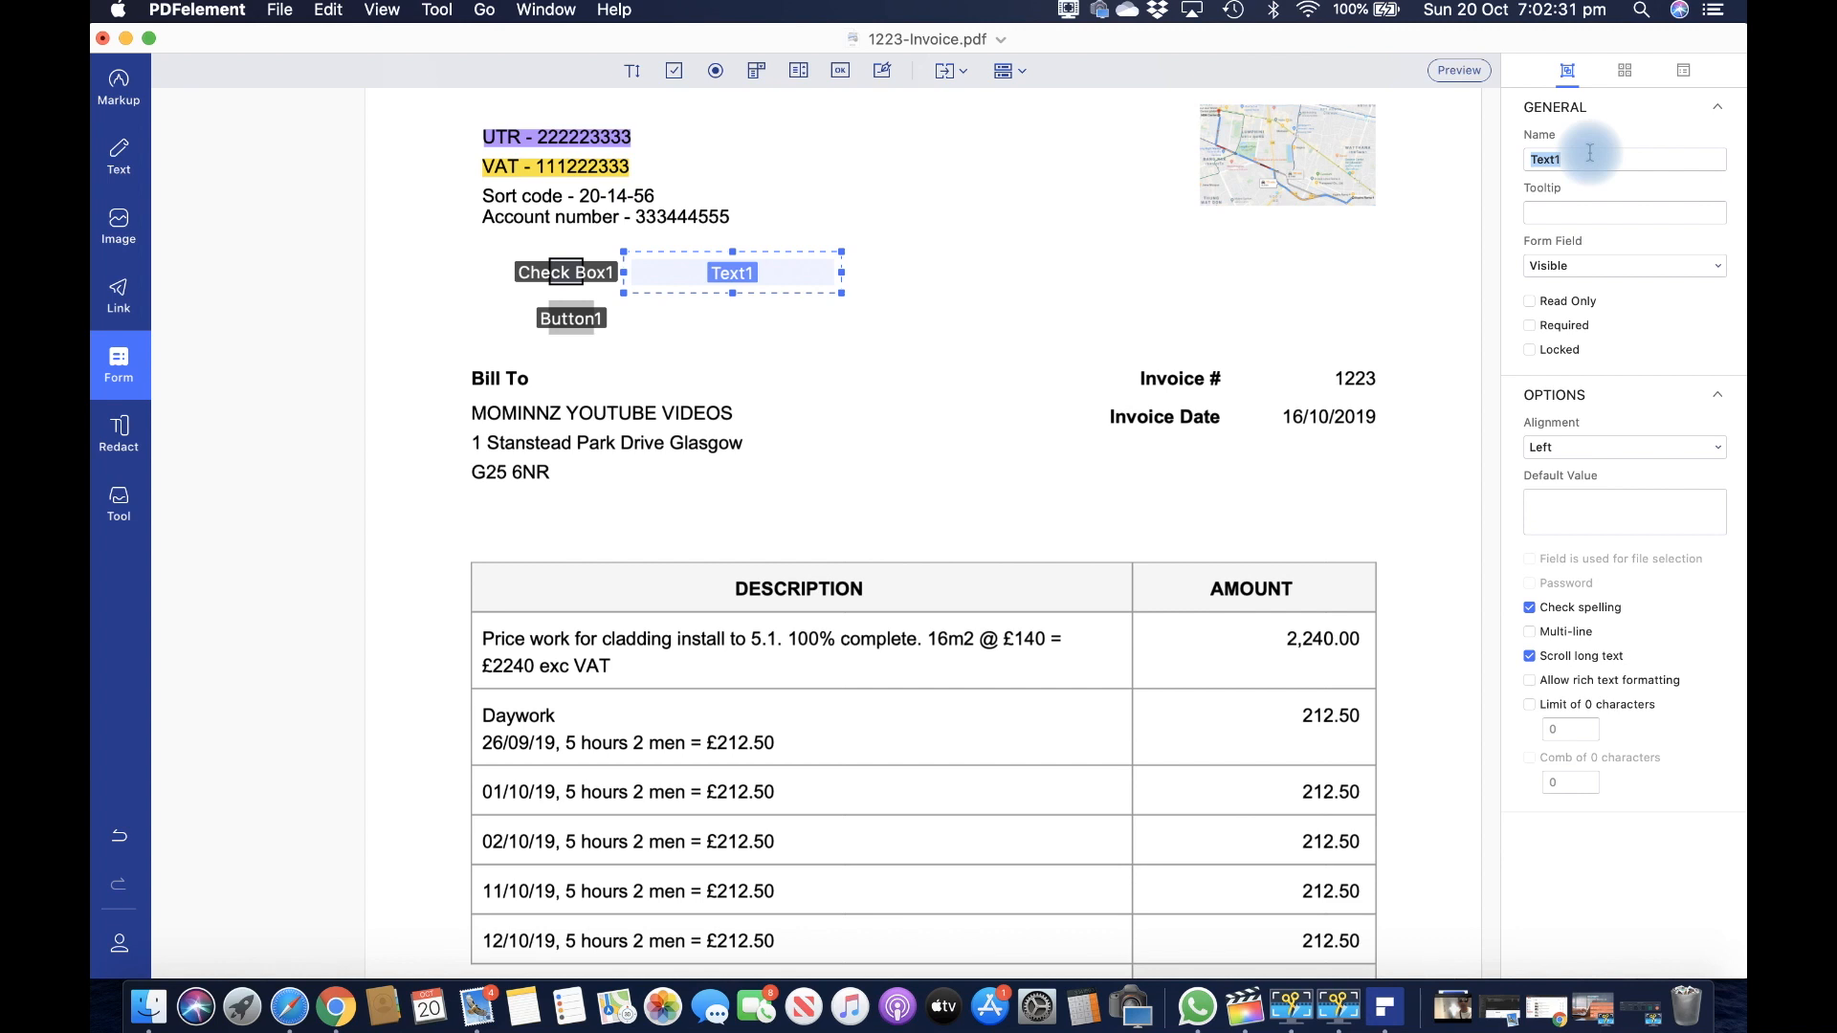
pyautogui.write('test1')
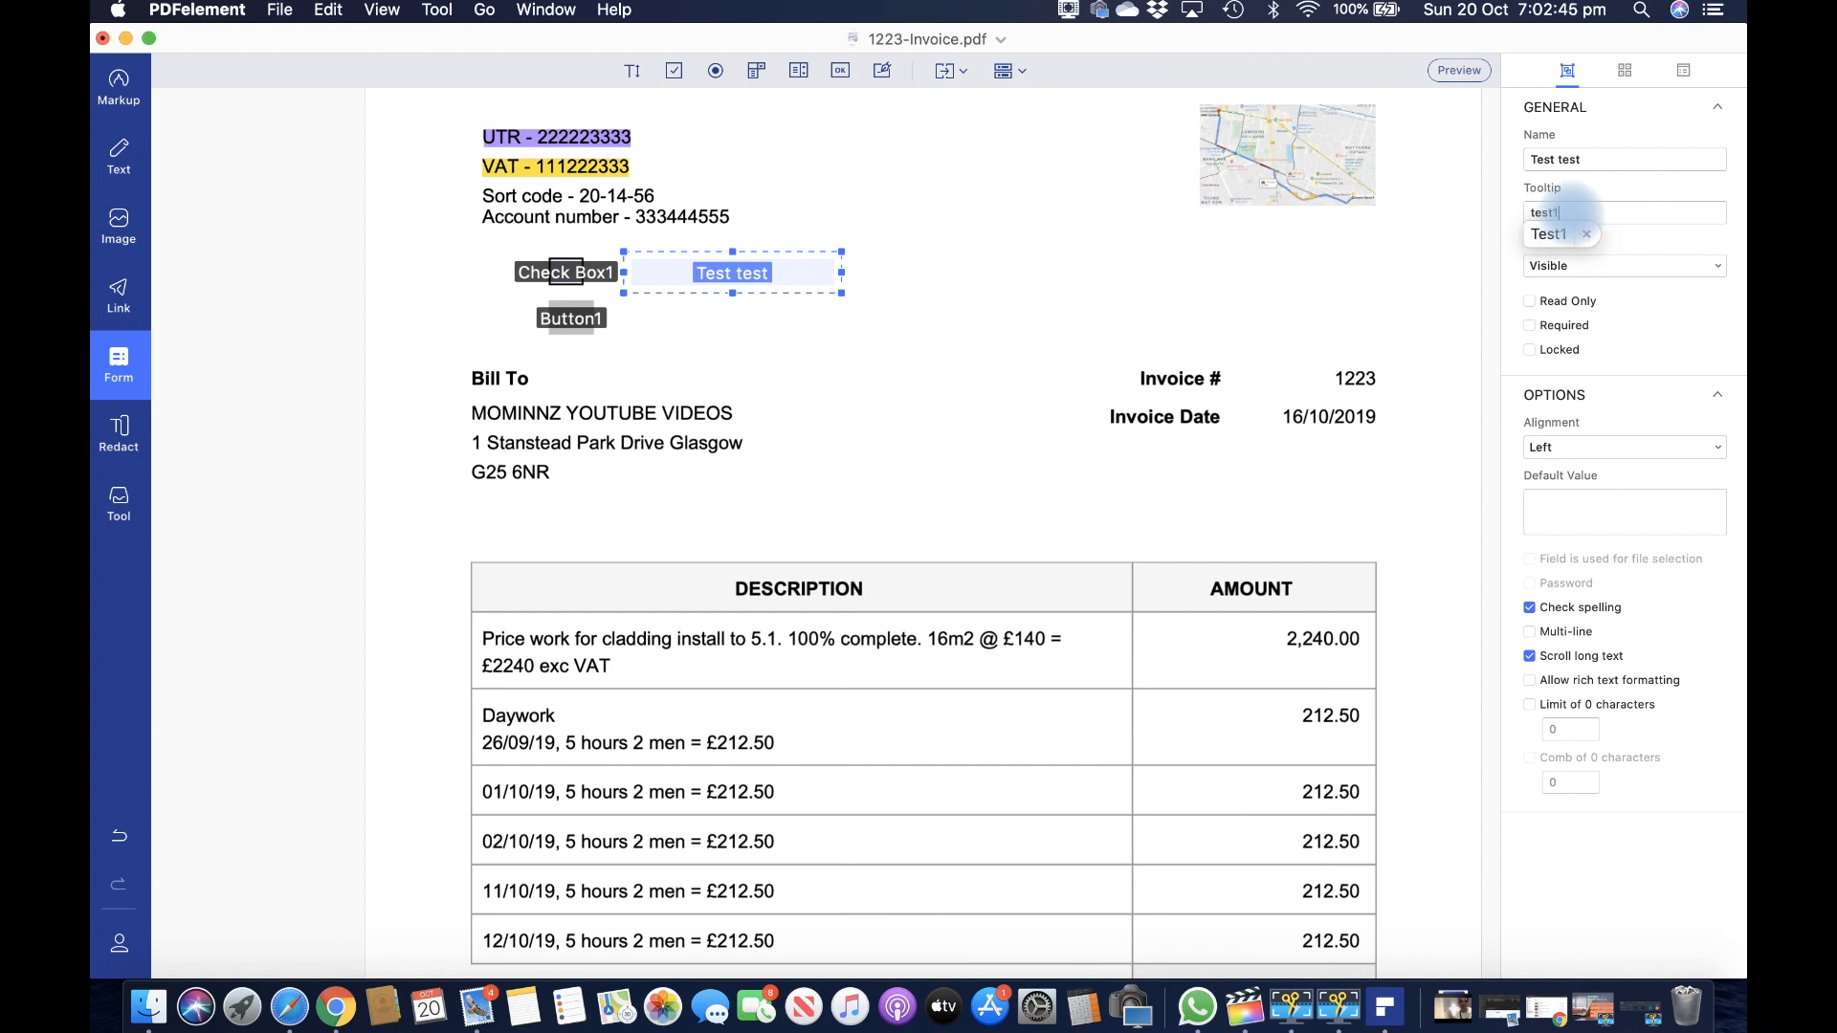
pyautogui.click(1013, 388)
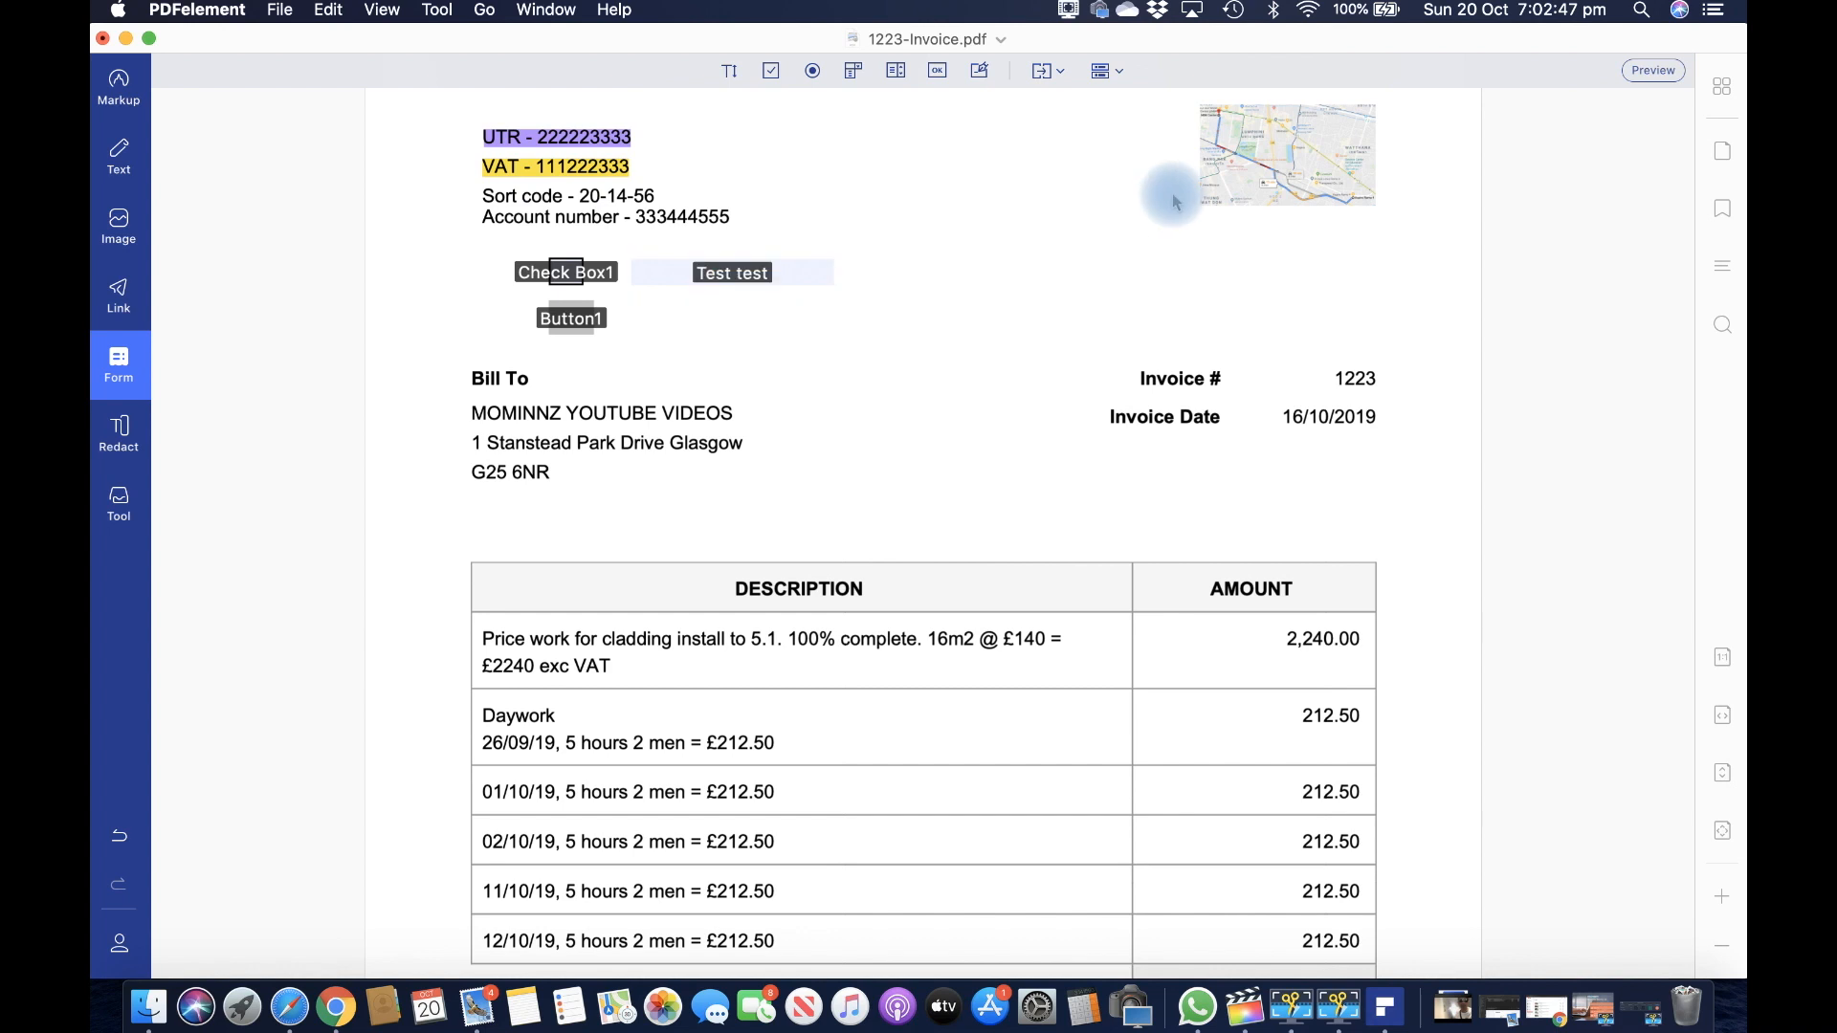
# Step: Preview the form, fill the text field with "MOMINNZ" and look over the invoice
pyautogui.click(1653, 70)
pyautogui.click(722, 275)
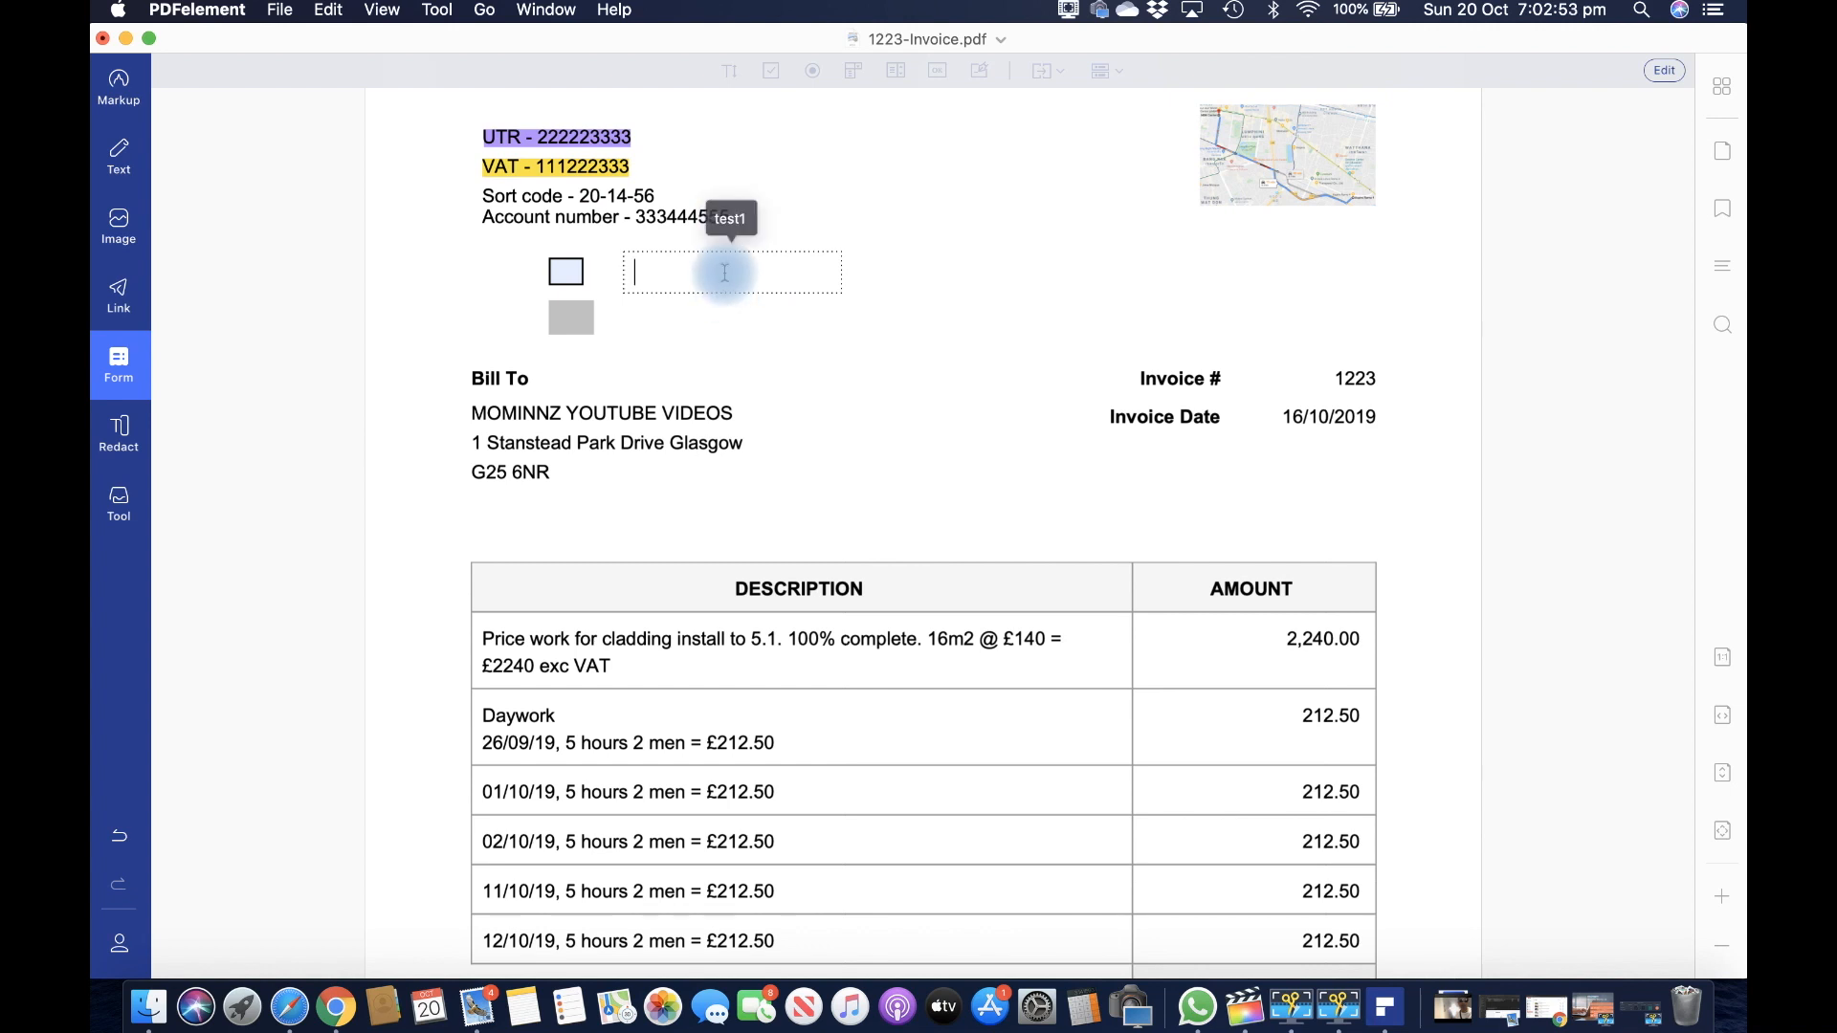
pyautogui.write('MOMINNZ')
pyautogui.scroll(-3, 739, 574)
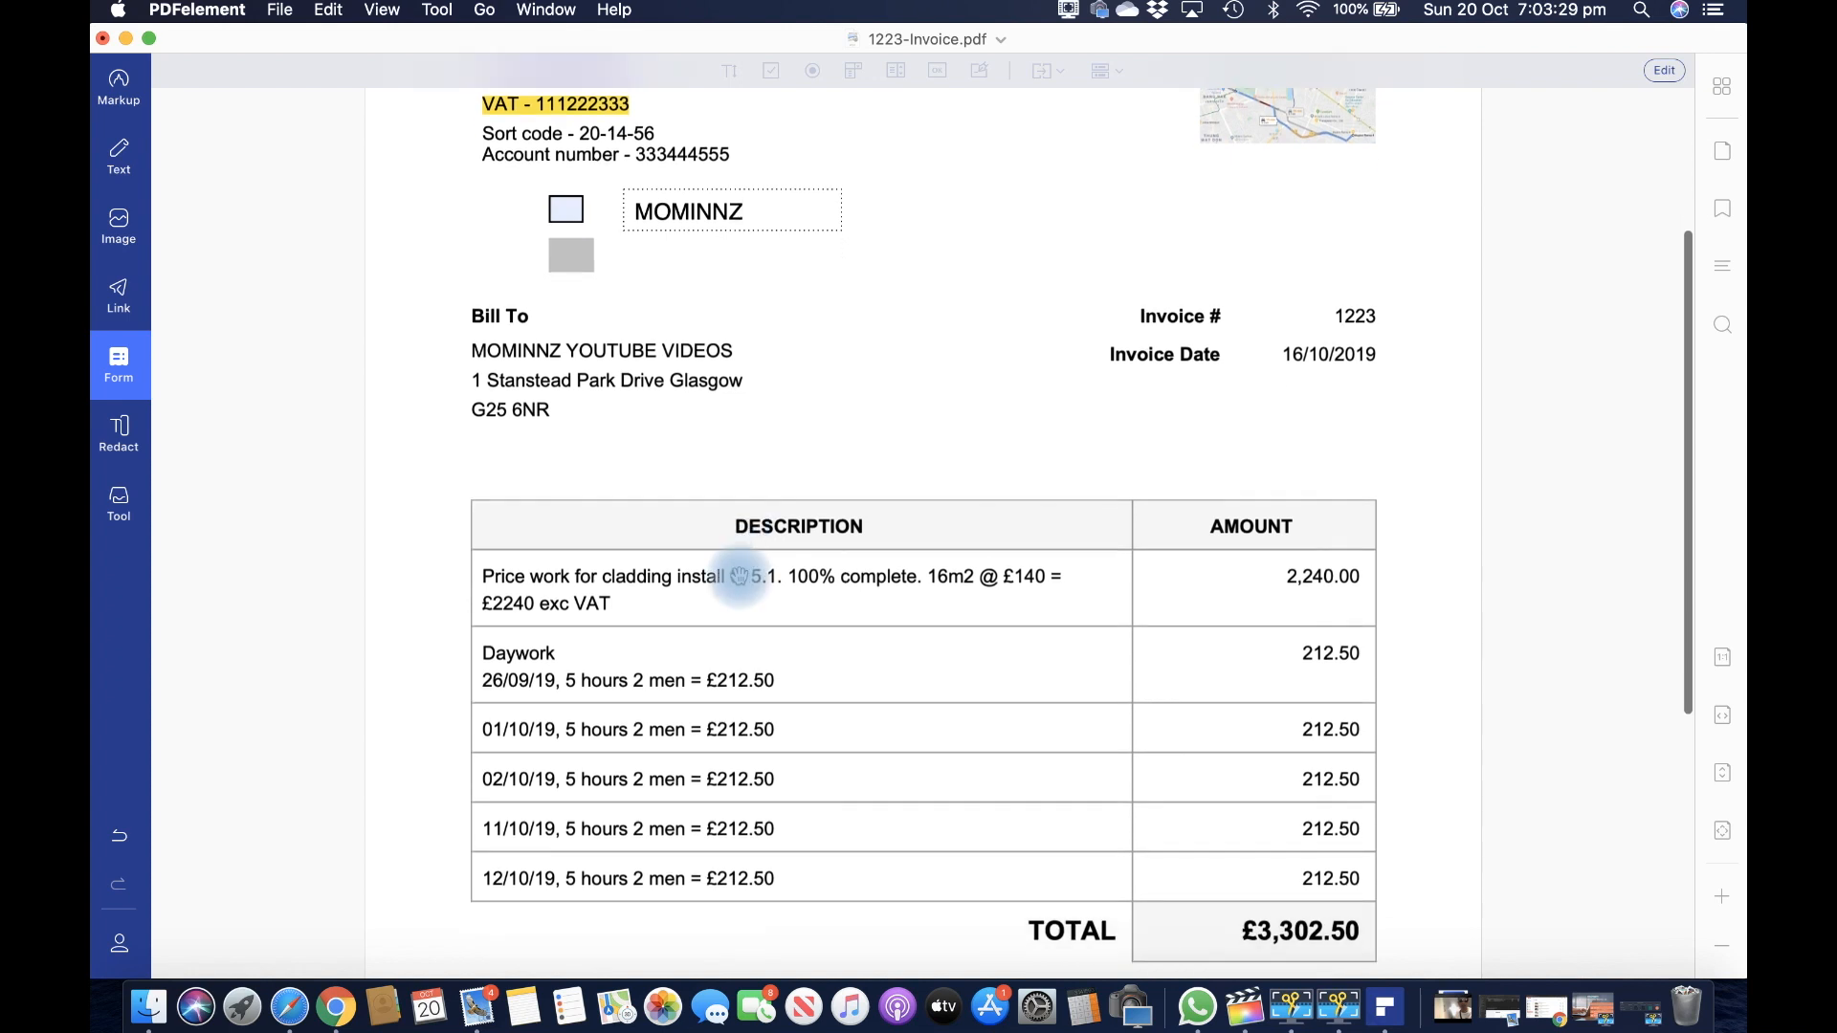
pyautogui.scroll(-3, 846, 337)
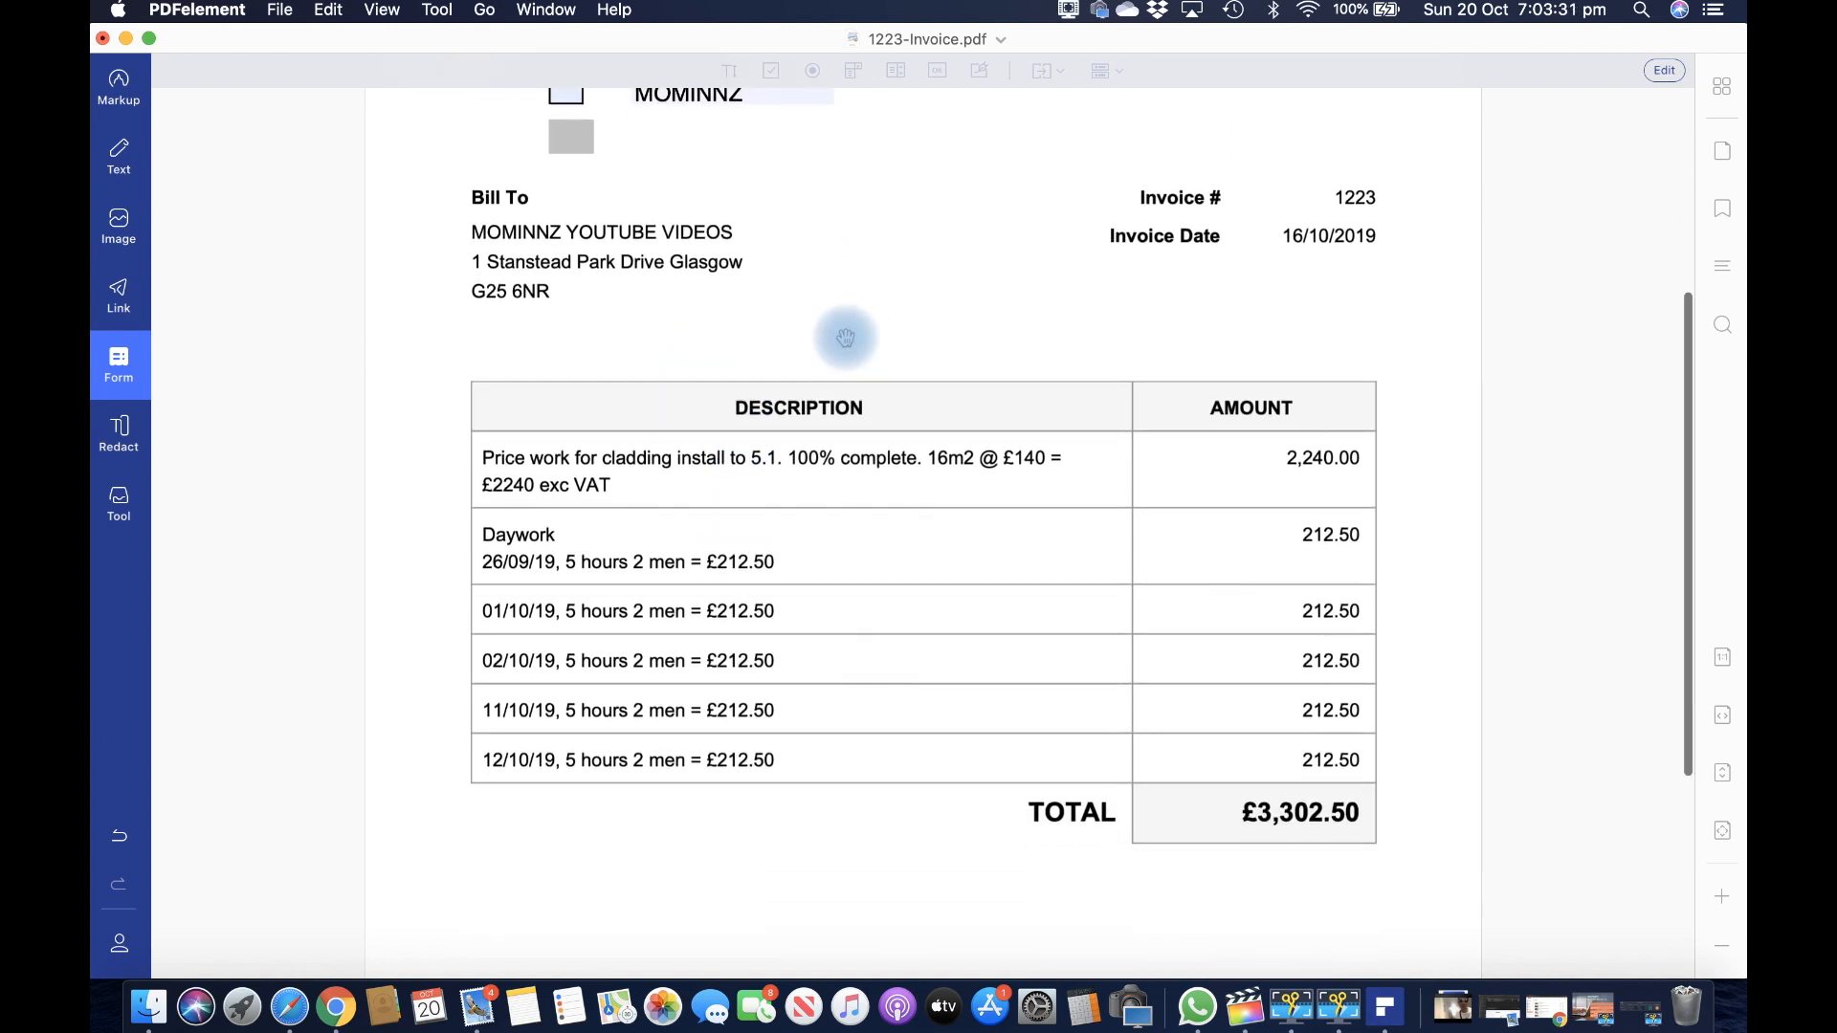
pyautogui.scroll(4, 846, 337)
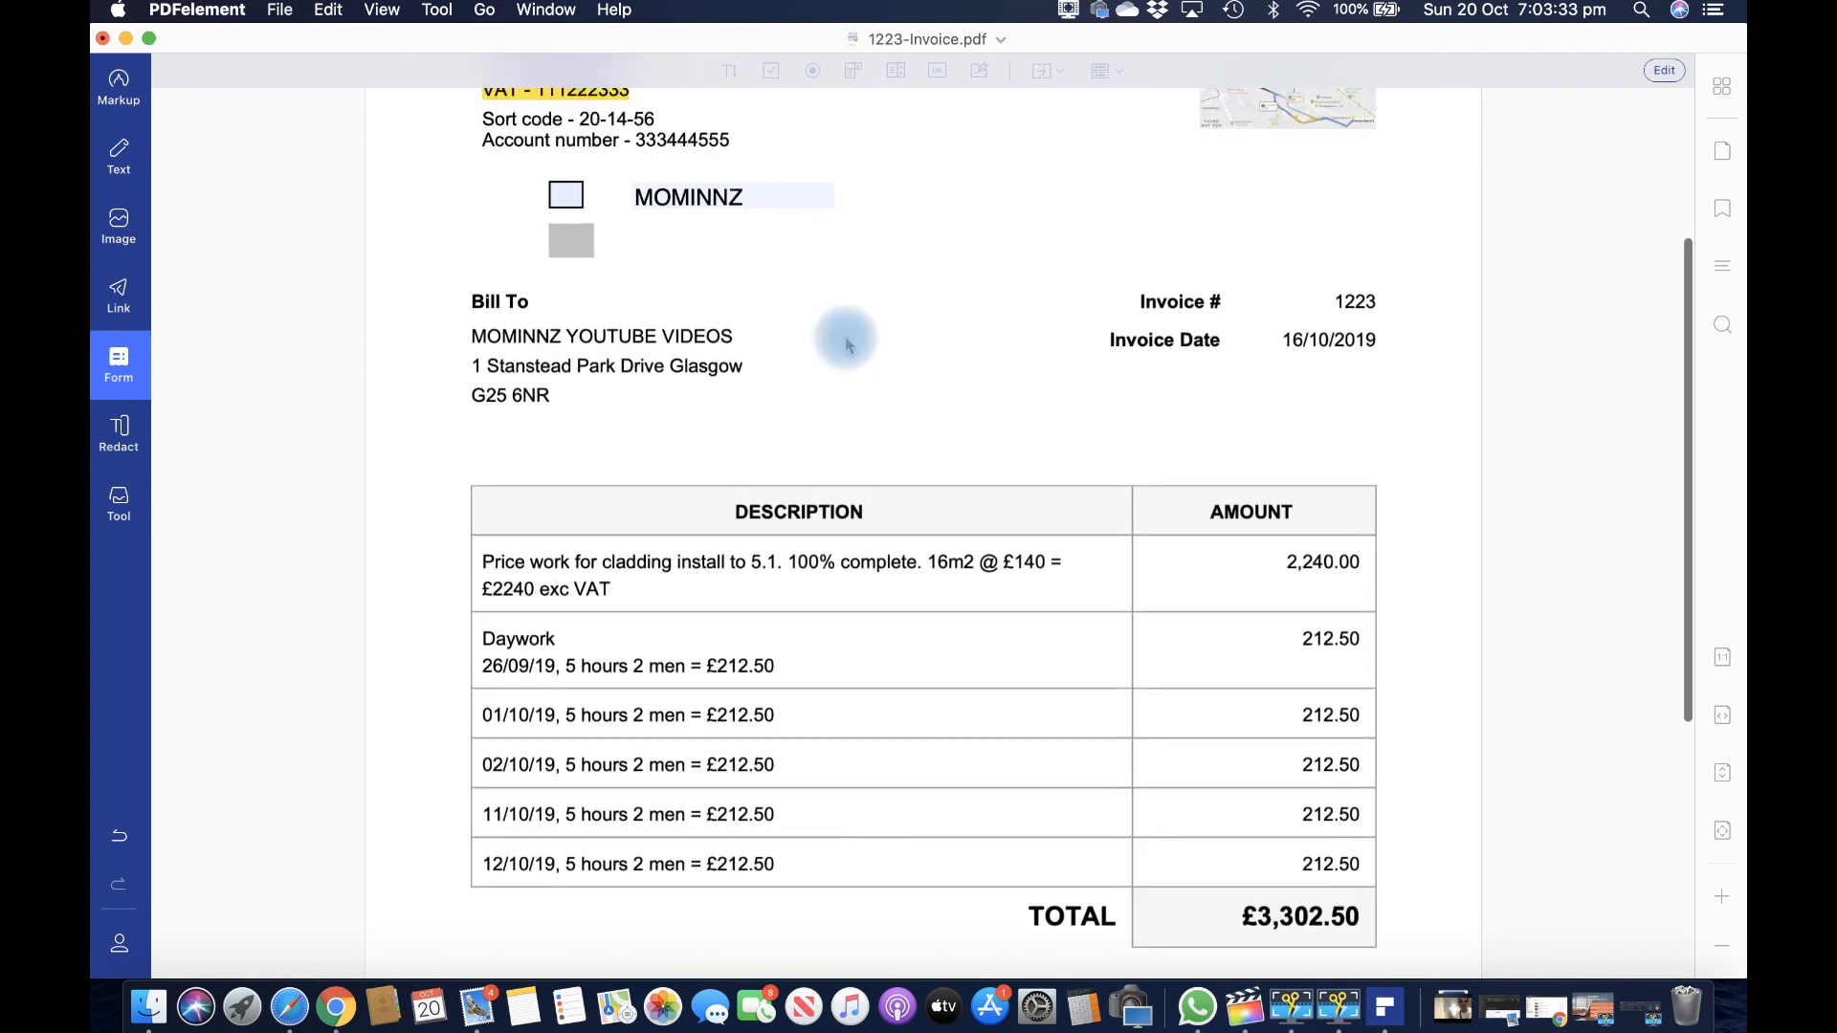
# Step: Open the redaction tools, dismiss their introduction, and view the list of page tools and batch processes
pyautogui.click(113, 428)
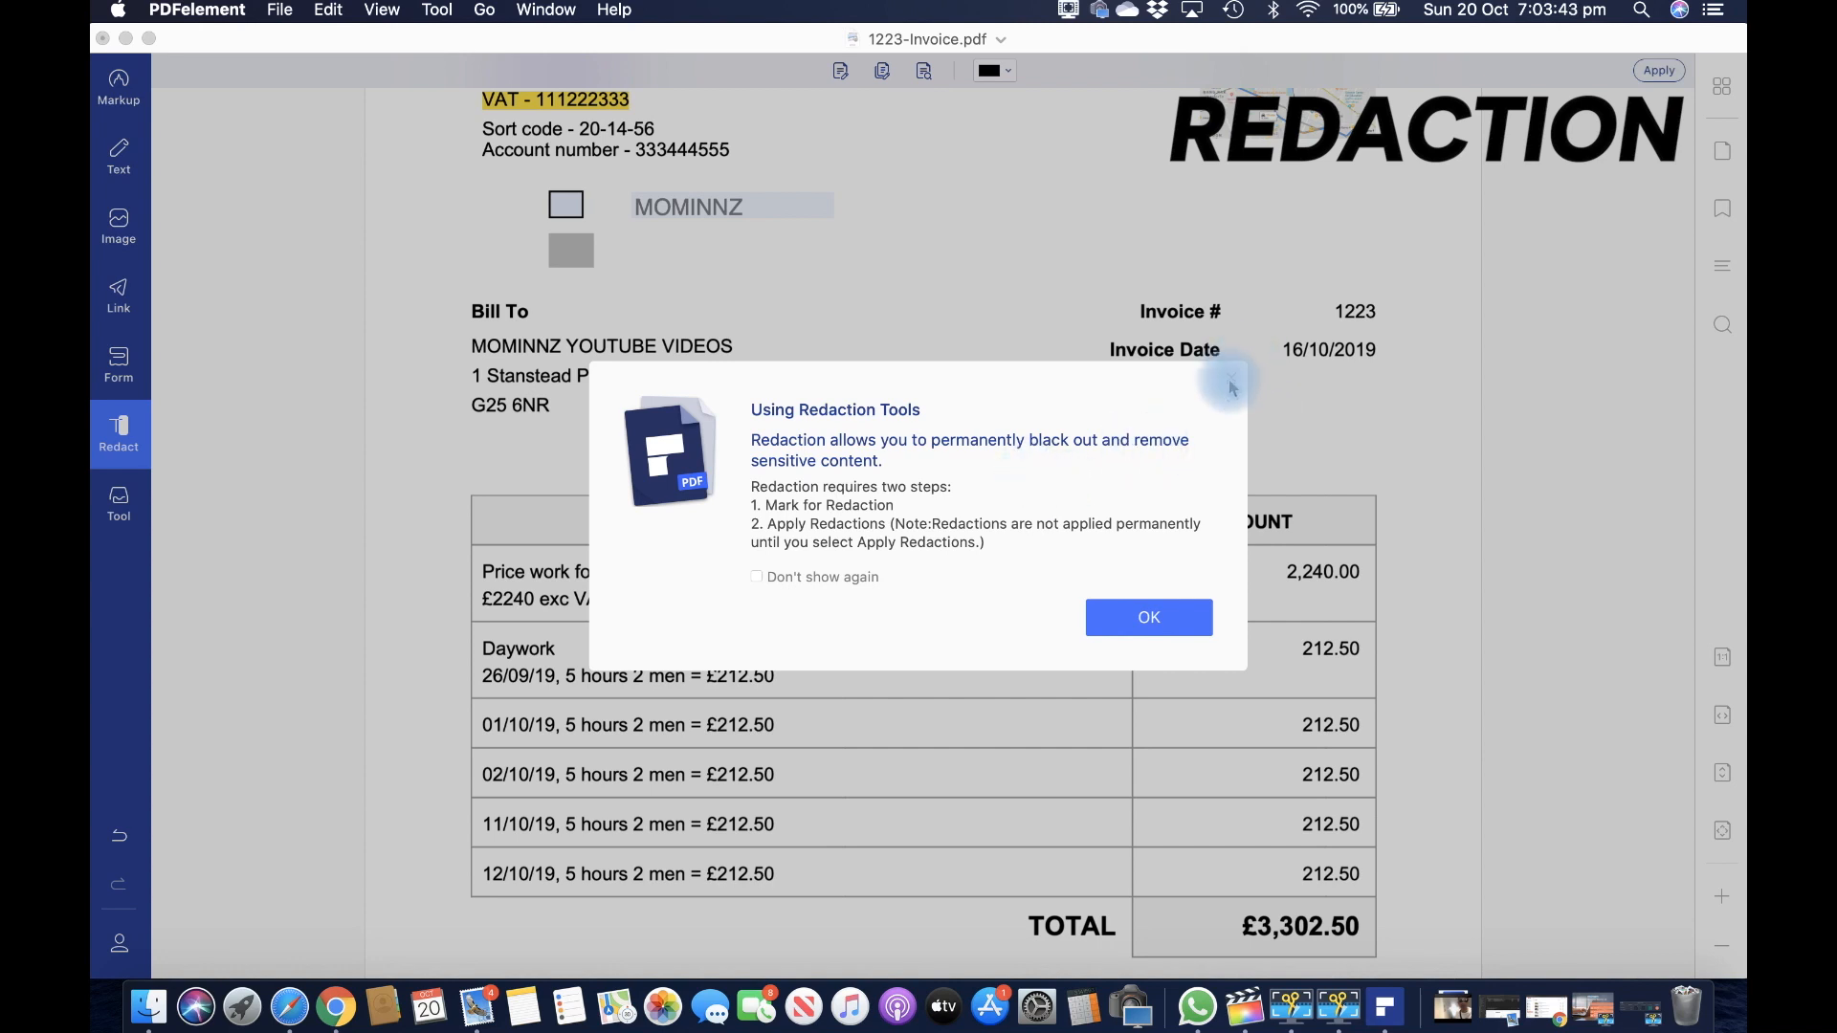
pyautogui.press('Return')
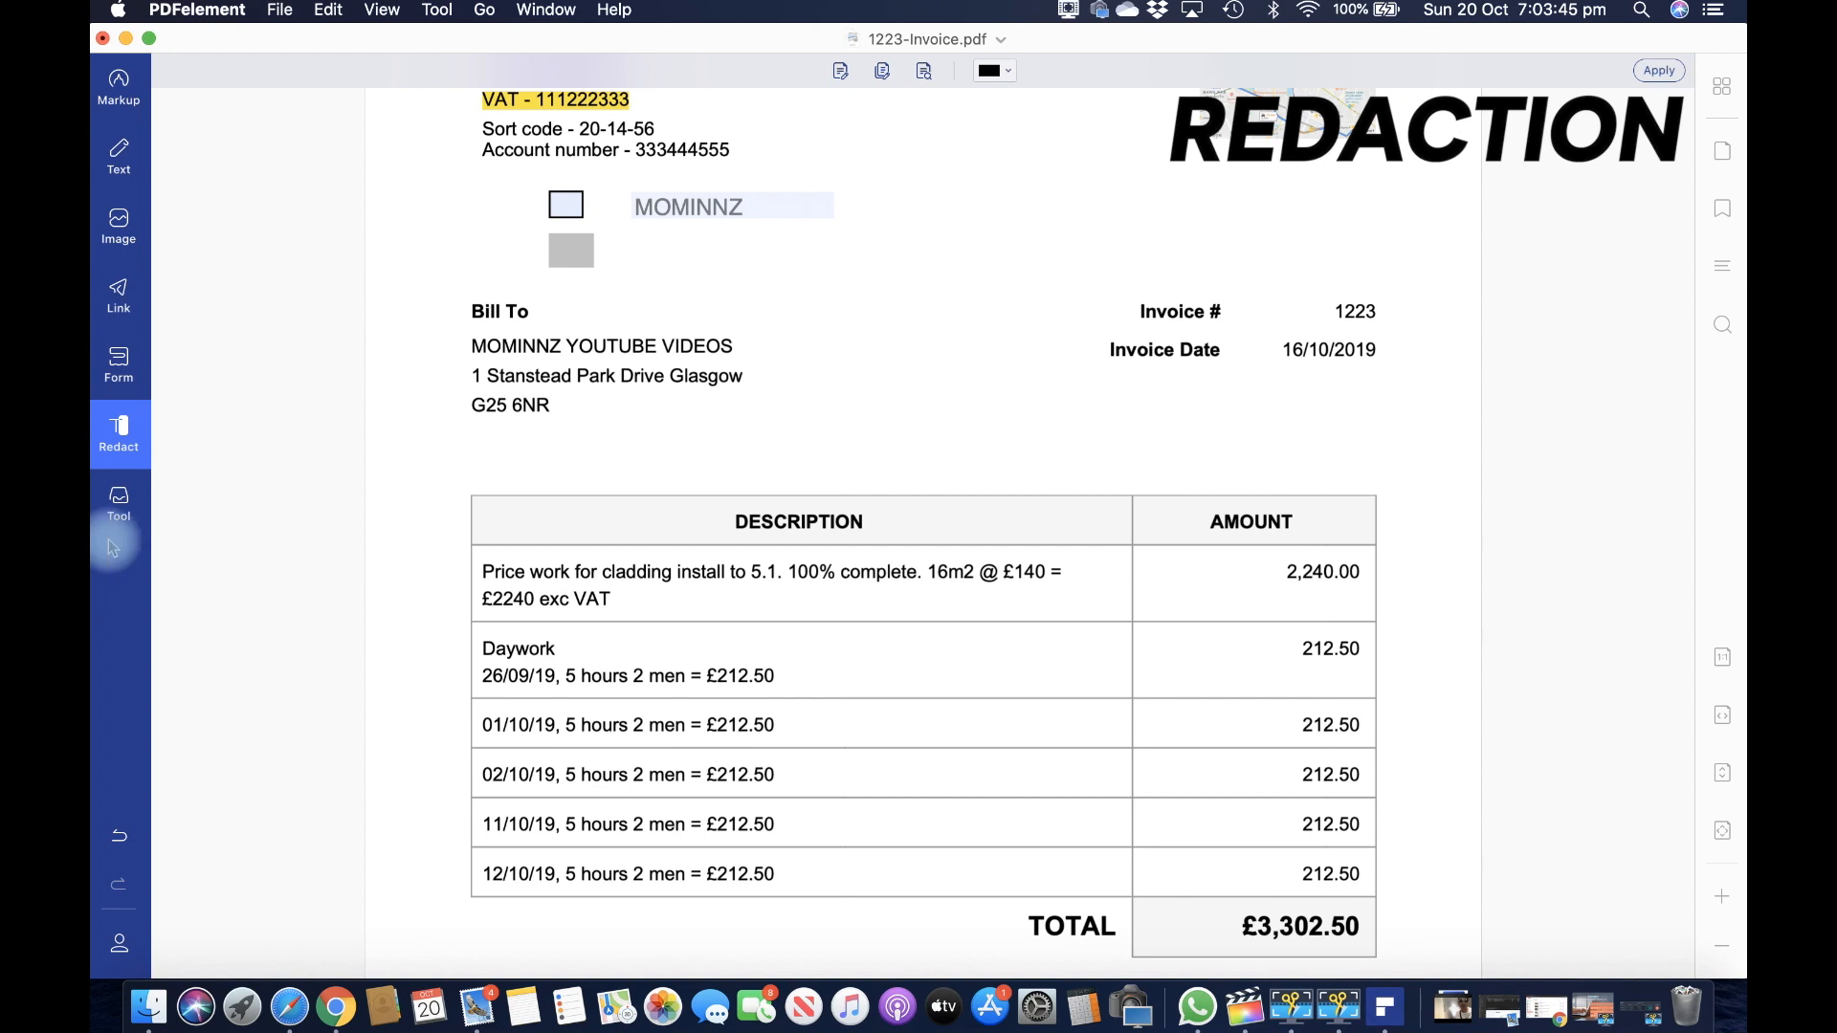
pyautogui.click(117, 499)
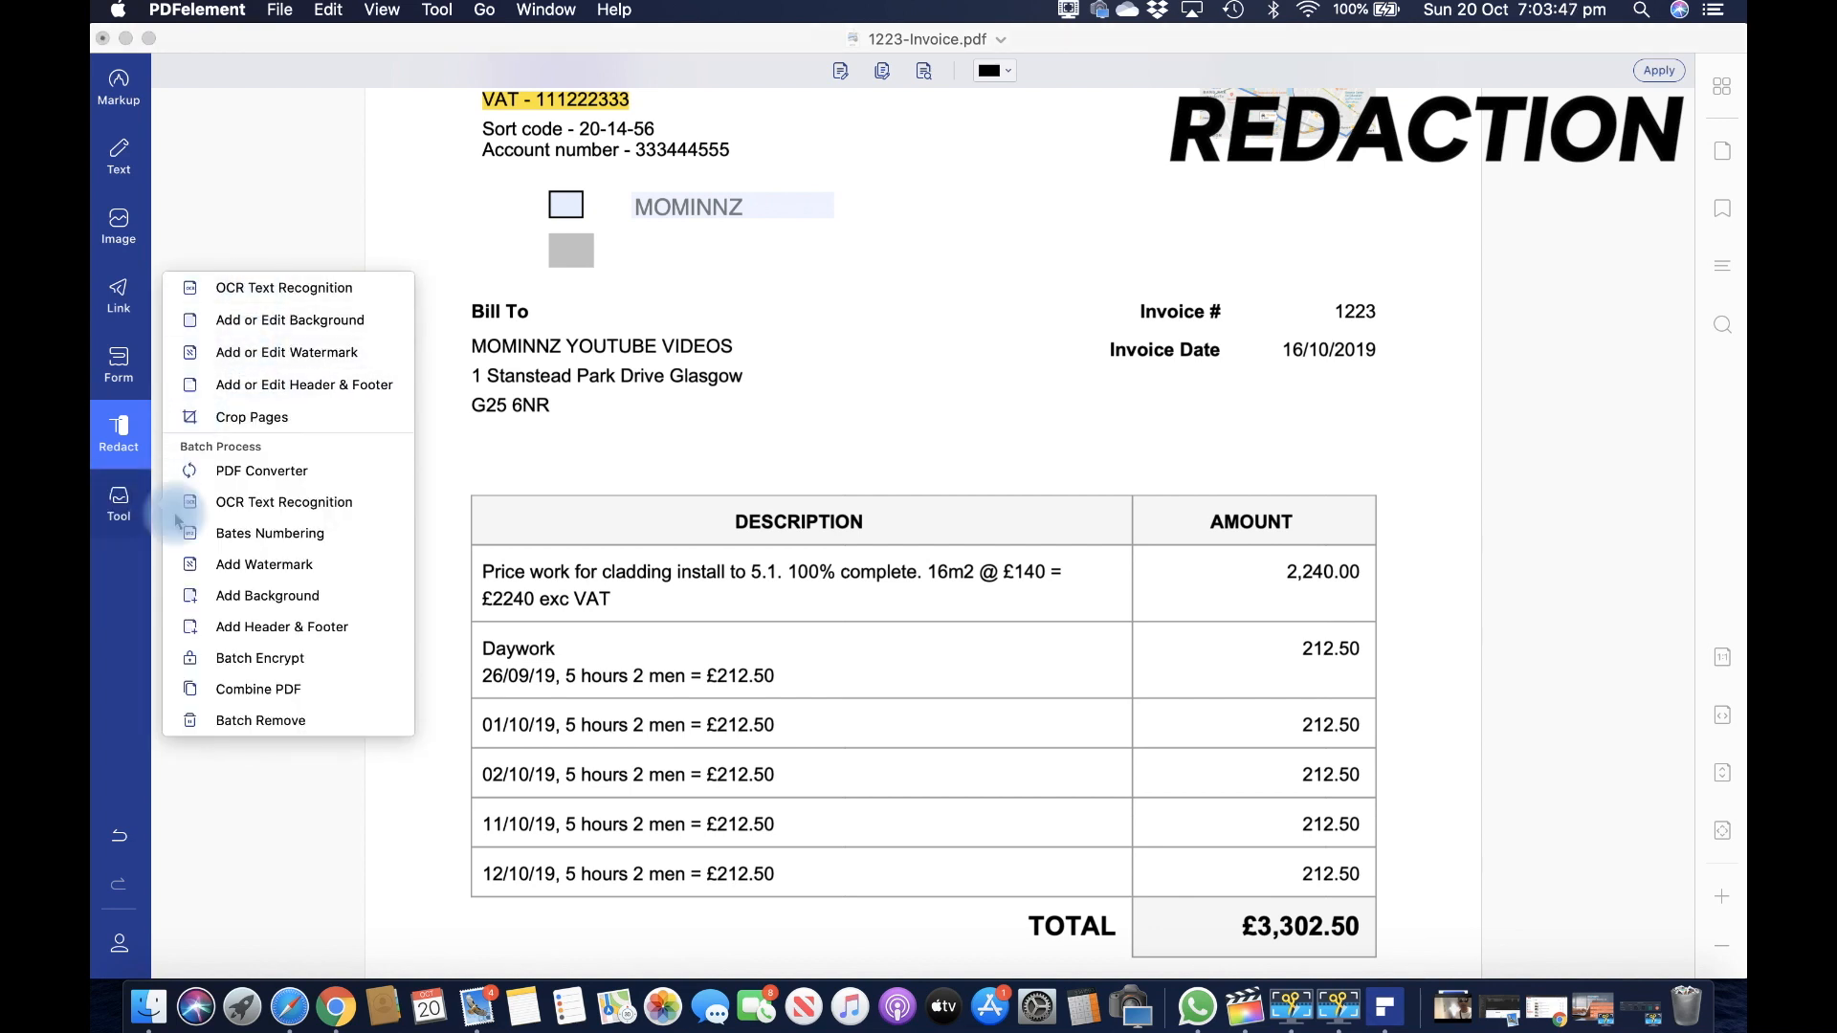
pyautogui.click(259, 532)
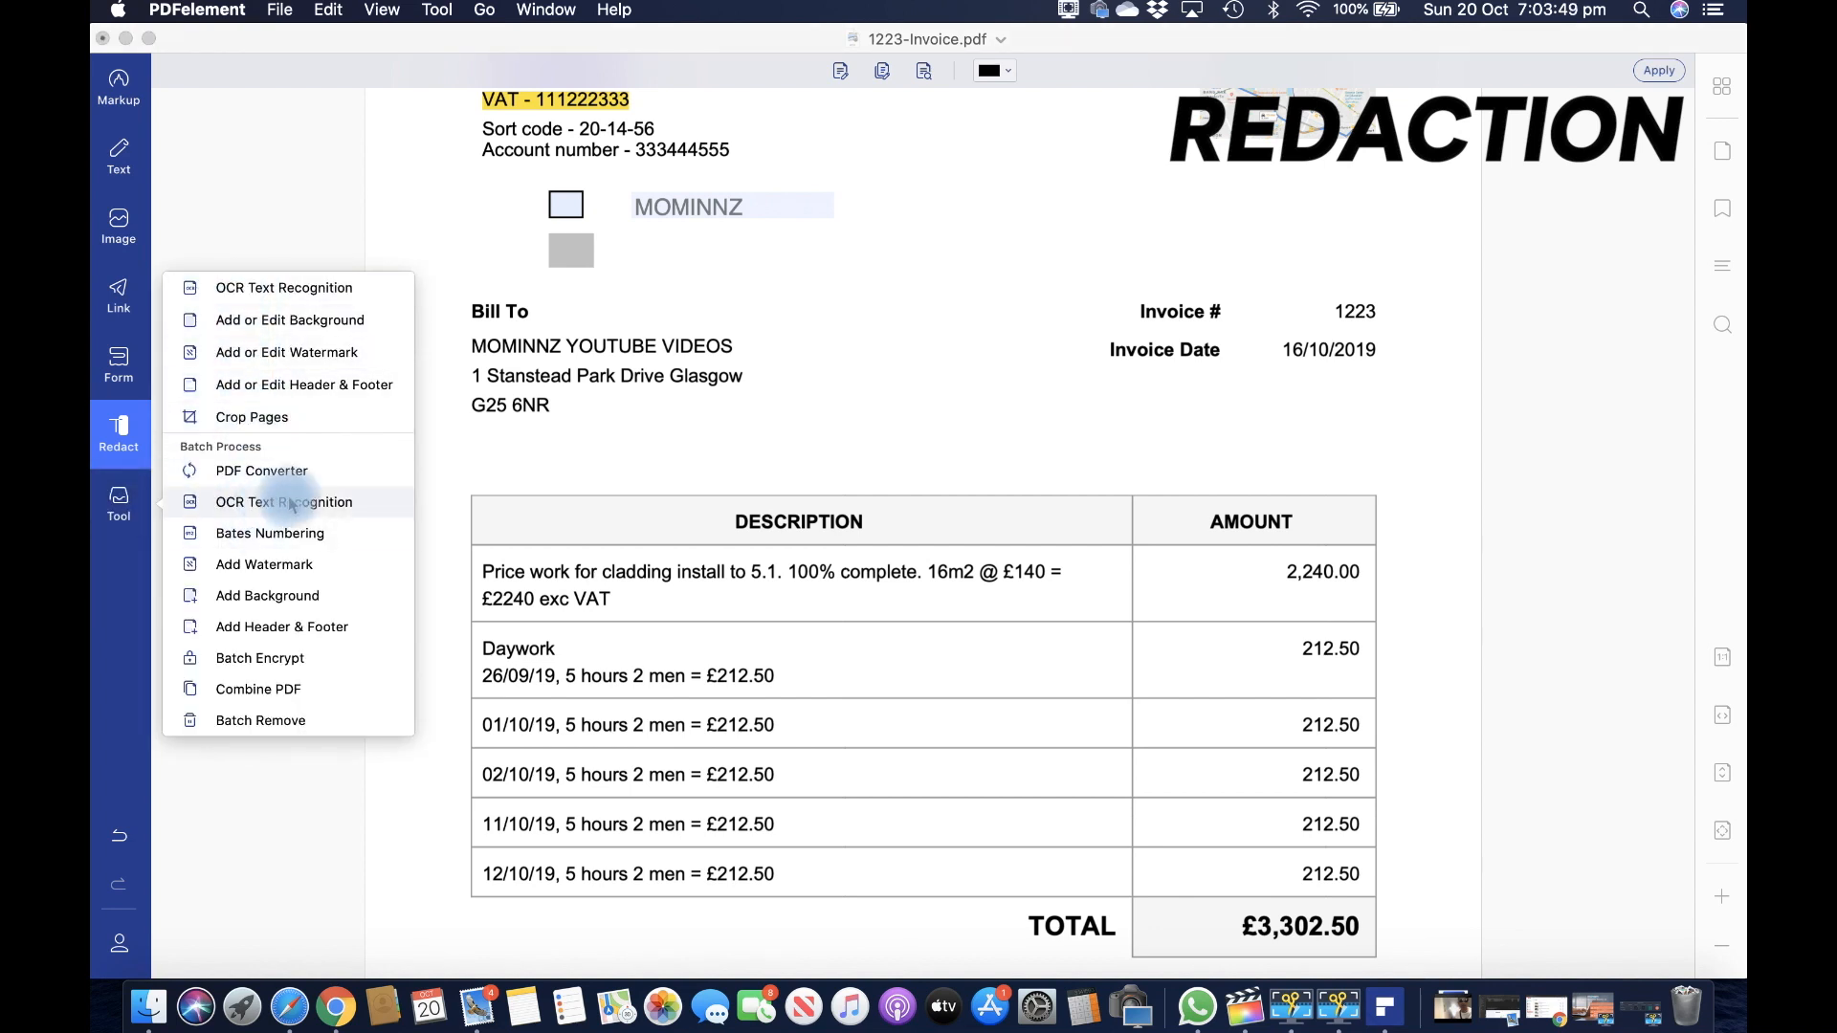